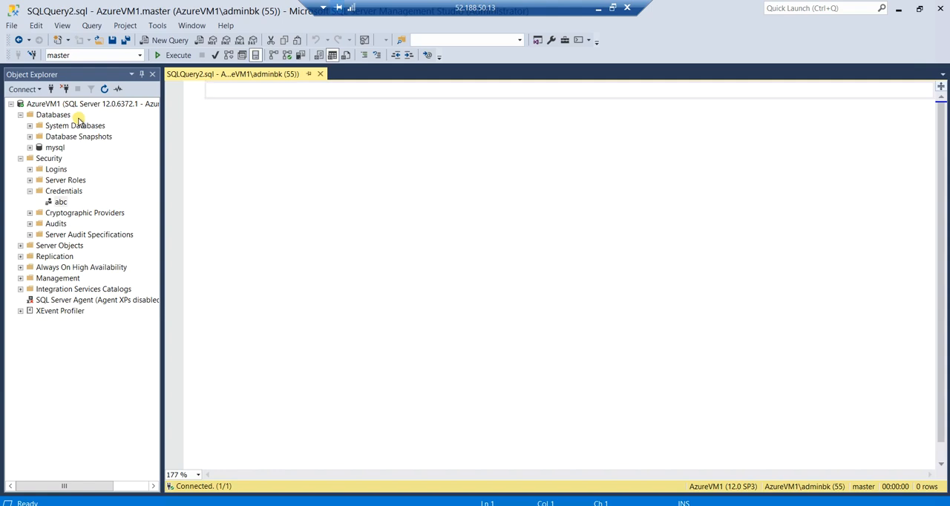
# Switch from the remote AzureVM1 session to the local SQL Server Management Studio
pyautogui.hotkey('alt', 'p')
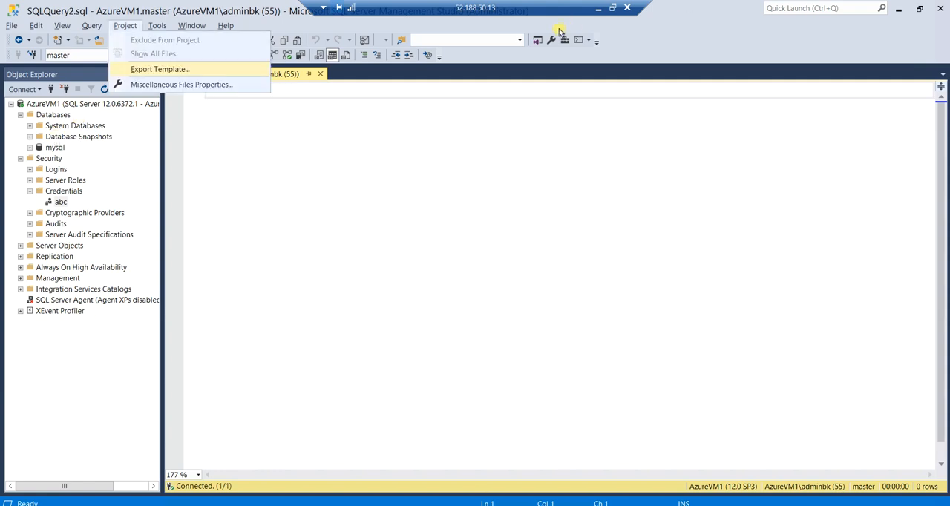
pyautogui.click(596, 10)
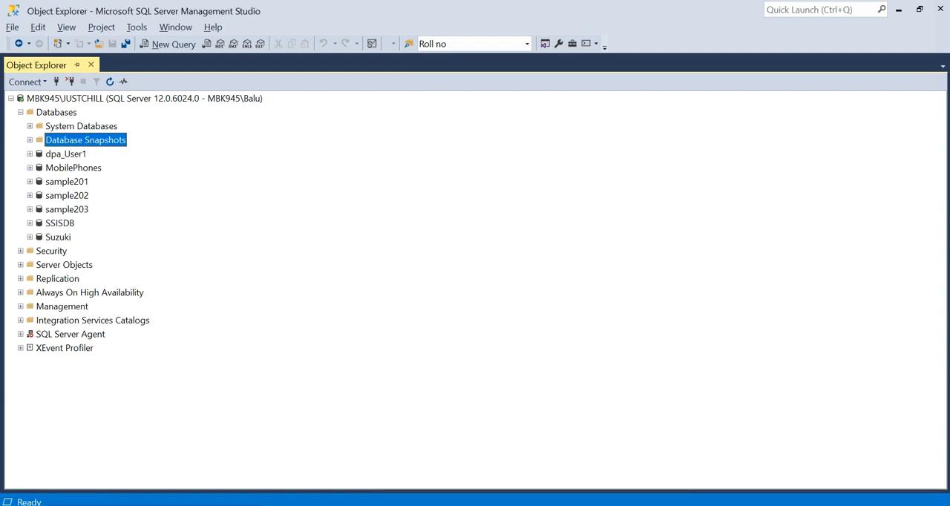
pyautogui.click(251, 505)
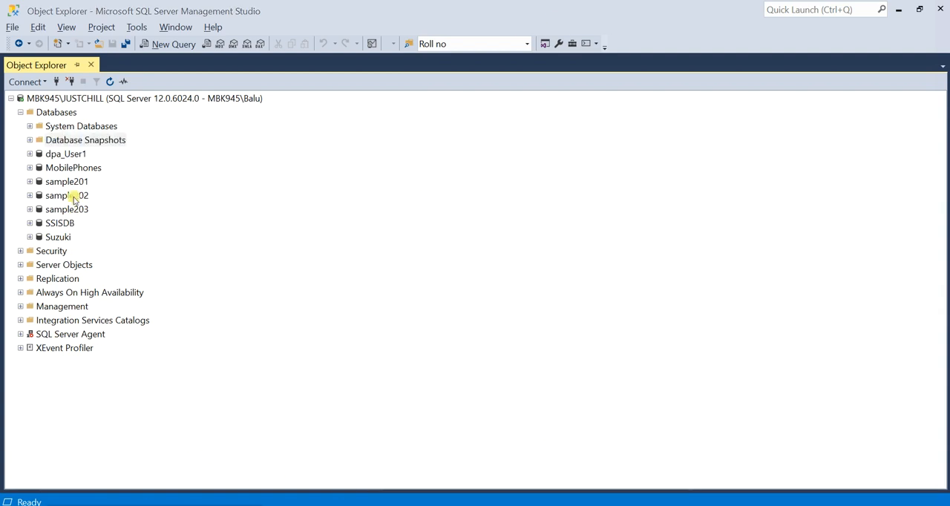
# Start a backup of the sample201 database with Full as the backup type
pyautogui.click(52, 183)
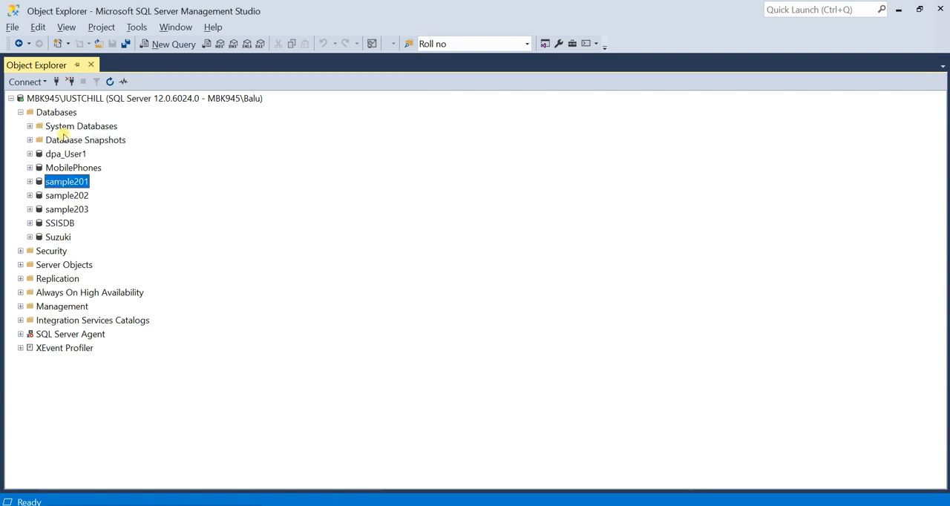
pyautogui.rightClick(59, 183)
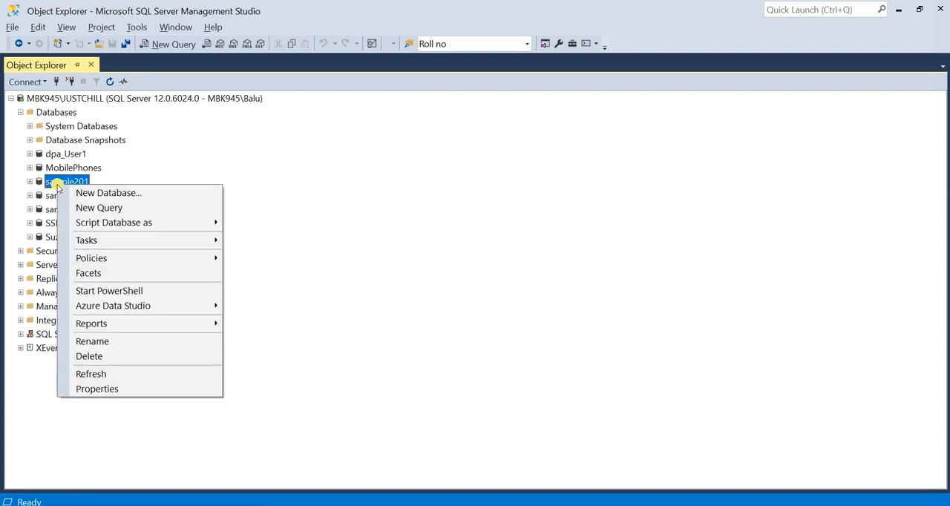
pyautogui.moveTo(78, 242)
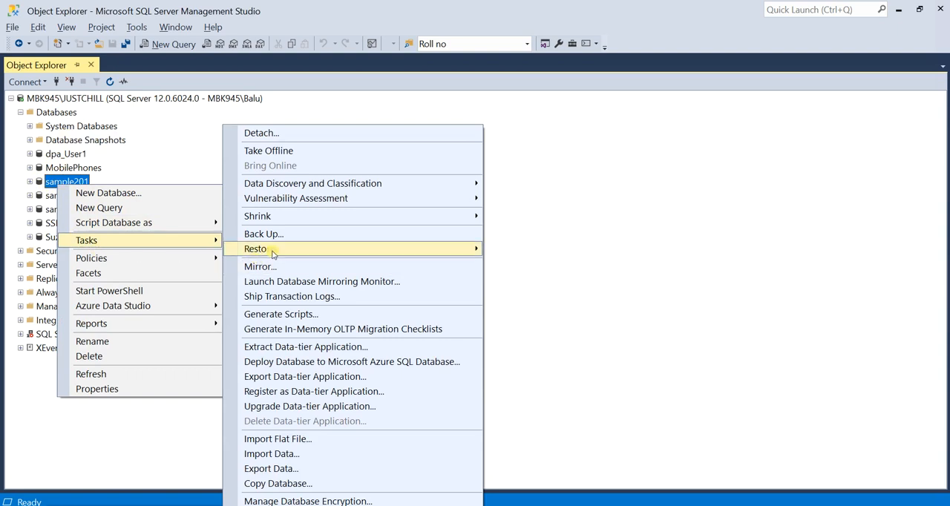
pyautogui.click(289, 234)
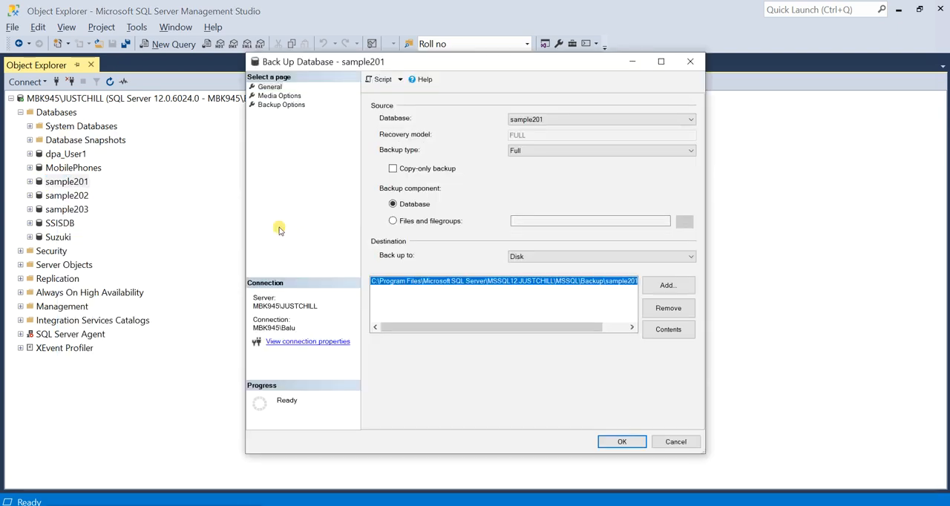
pyautogui.click(562, 151)
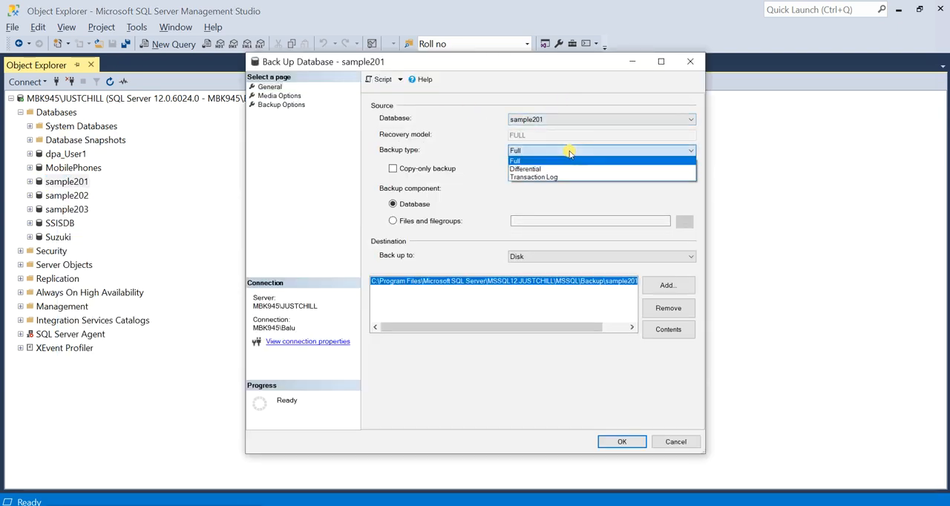
pyautogui.click(566, 161)
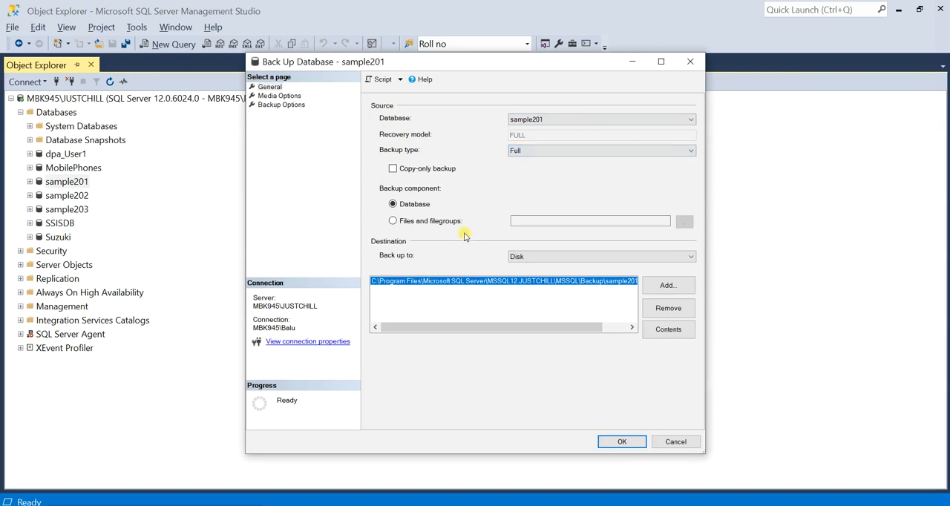
# Add D:\SAMPLE201_full.bak as the disk destination of the backup and remove the default destination in the Backup folder
pyautogui.click(668, 287)
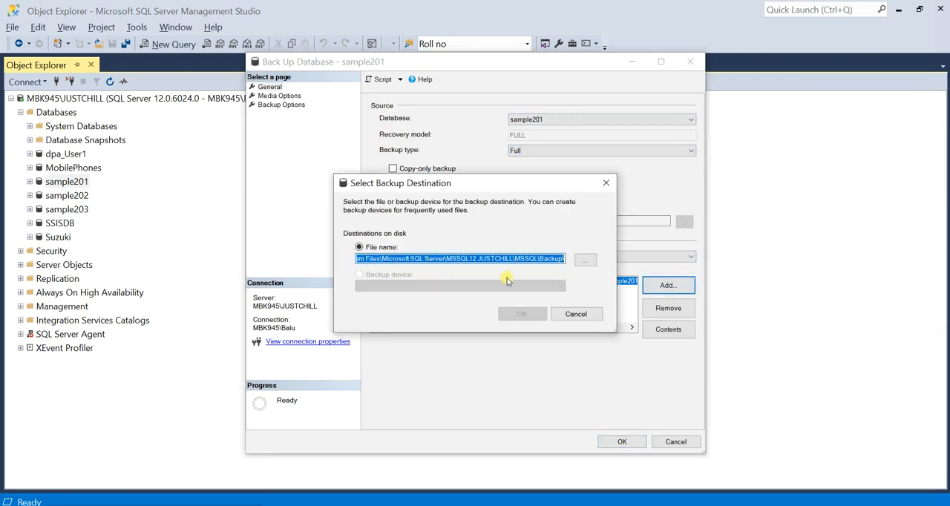
pyautogui.click(560, 259)
pyautogui.click(585, 259)
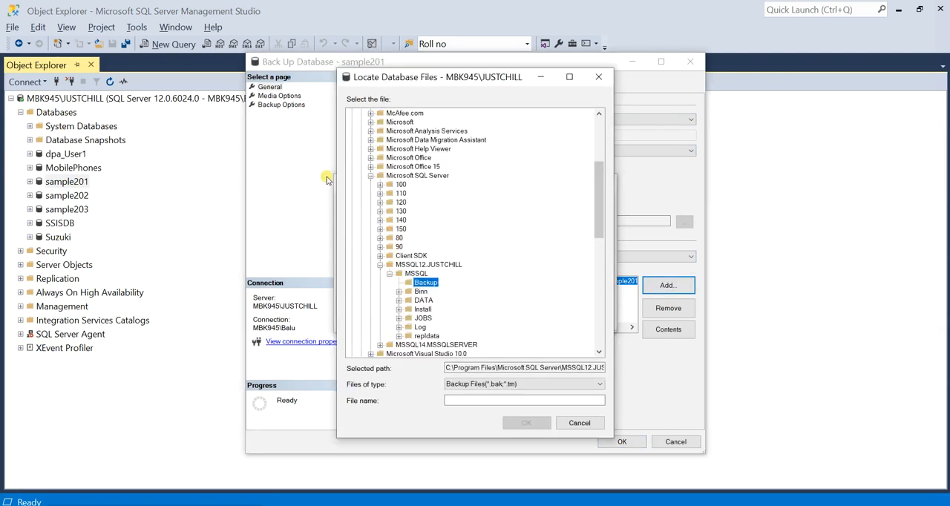
pyautogui.scroll(5, 377, 165)
pyautogui.click(351, 114)
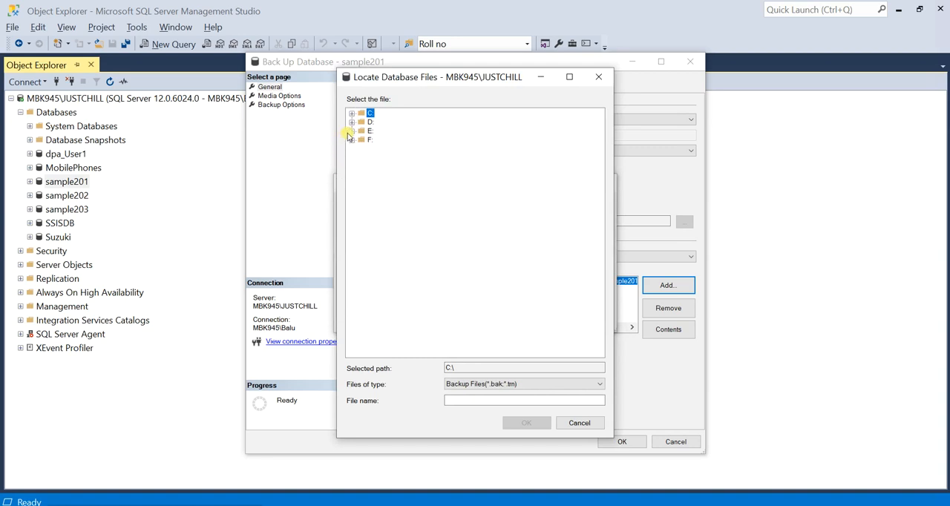
pyautogui.click(352, 122)
pyautogui.click(473, 401)
pyautogui.write('SAMPLE201_full.bak')
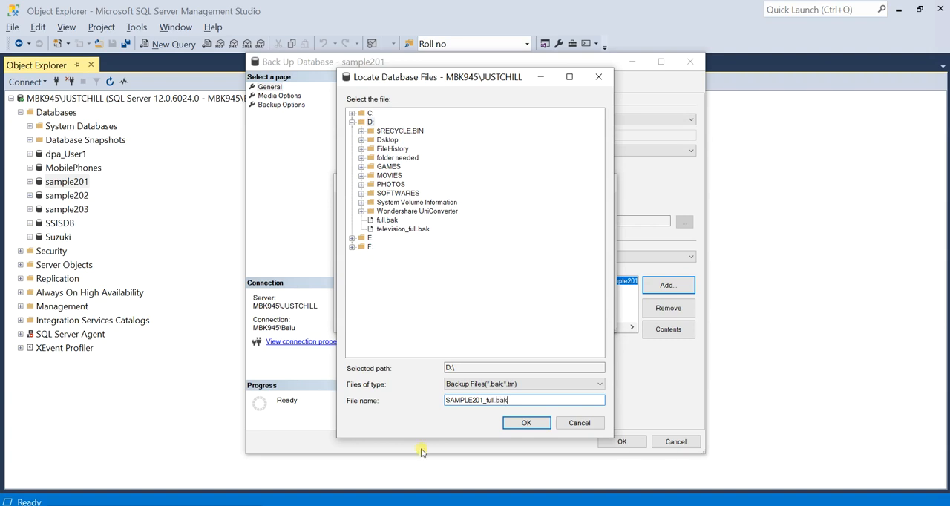
pyautogui.click(524, 428)
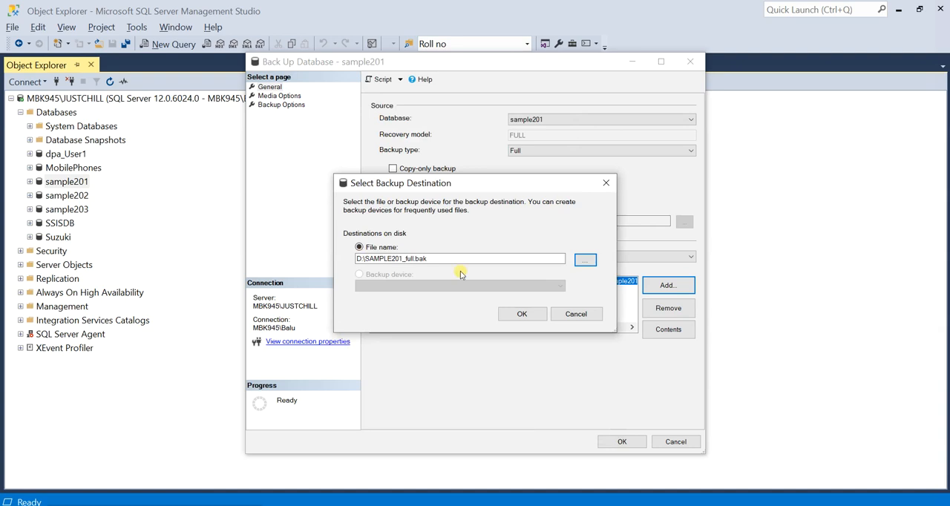
pyautogui.click(453, 260)
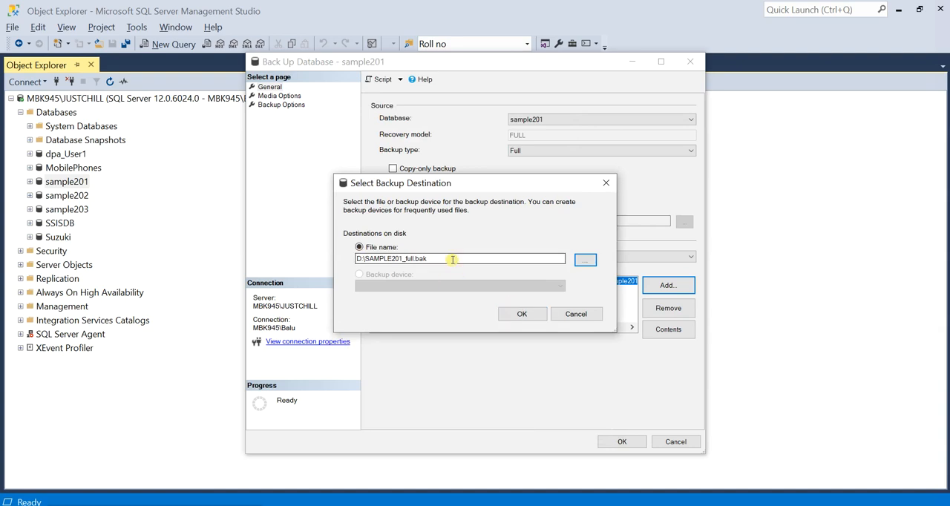
pyautogui.click(527, 315)
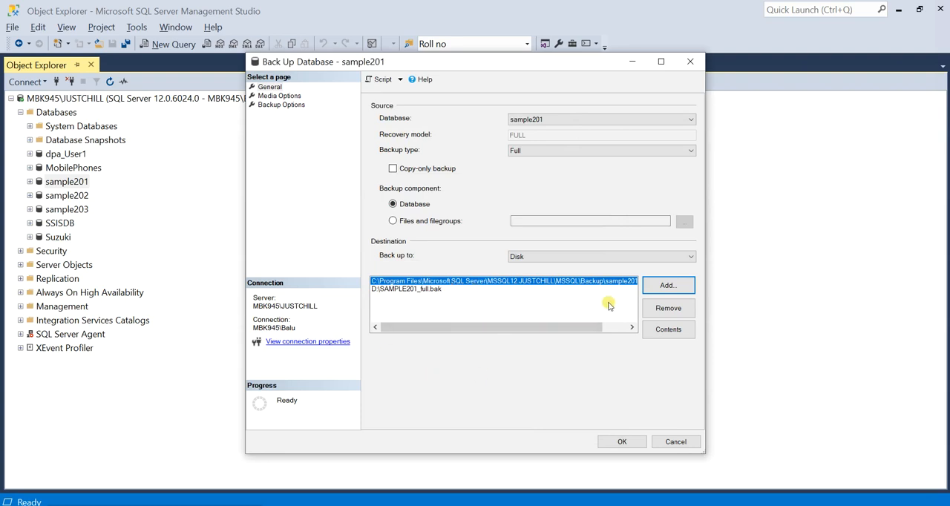
pyautogui.click(669, 308)
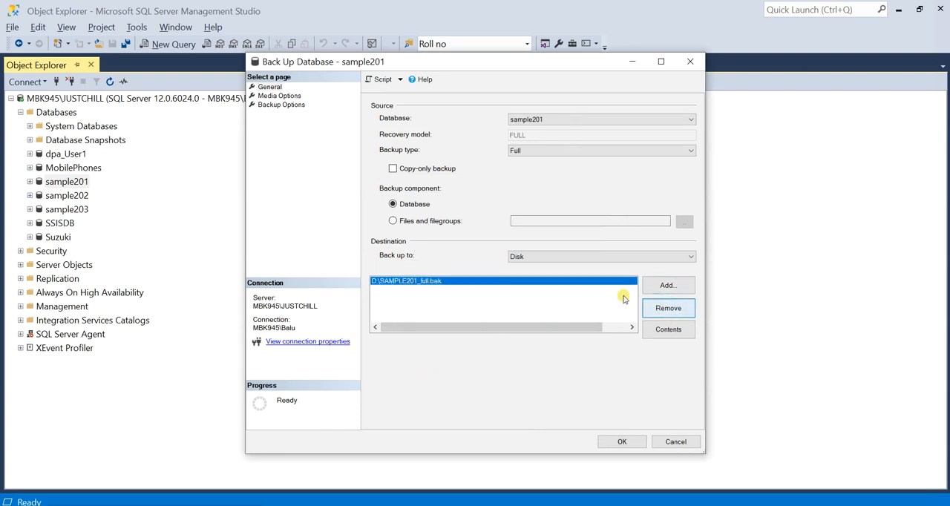
# Review the media and backup options, run the full backup of sample201, and dismiss the completion message
pyautogui.click(283, 96)
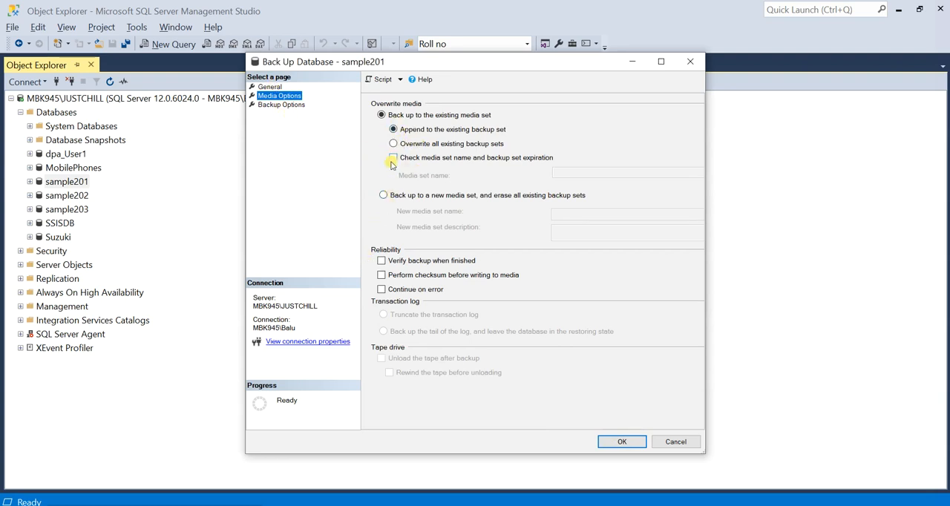
pyautogui.click(286, 105)
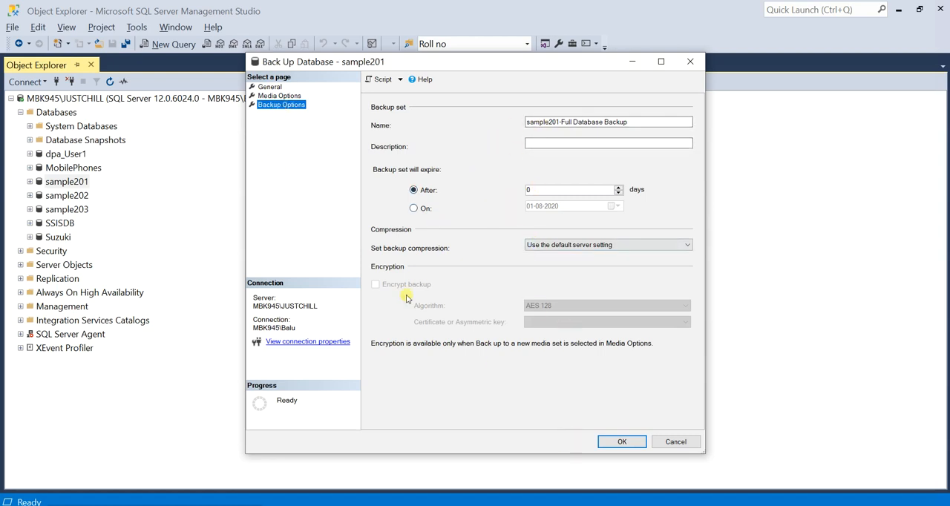
pyautogui.click(280, 88)
pyautogui.click(623, 441)
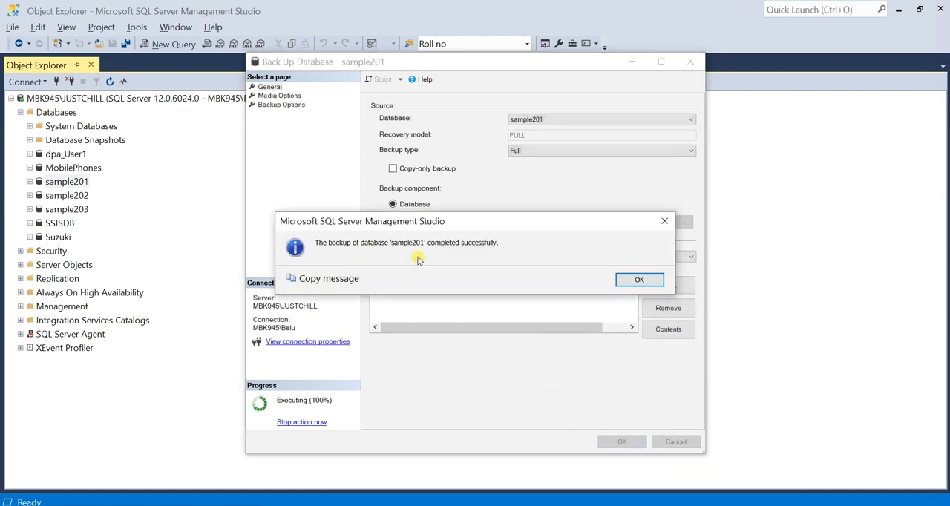
pyautogui.click(640, 281)
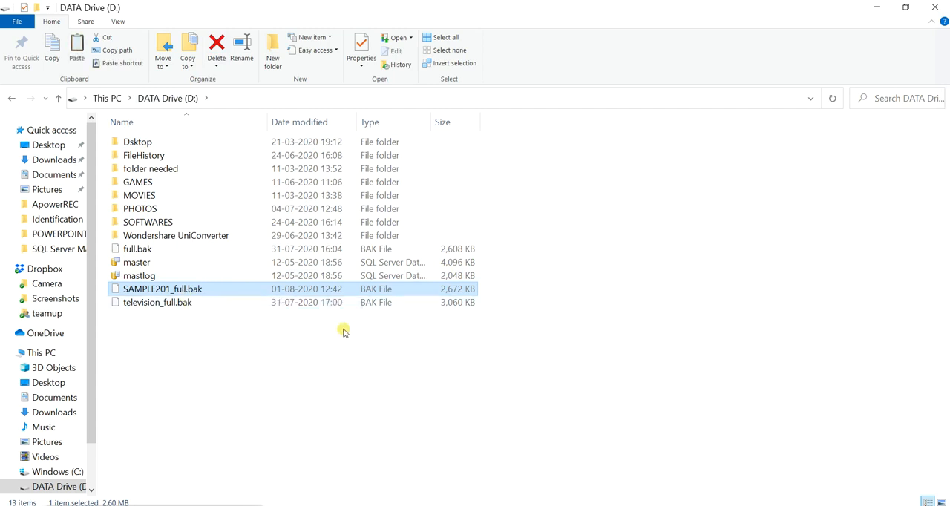
# Return to the remote AzureVM1 session and open the SQLVMDATA1 (F:) drive in File Explorer
pyautogui.click(512, 505)
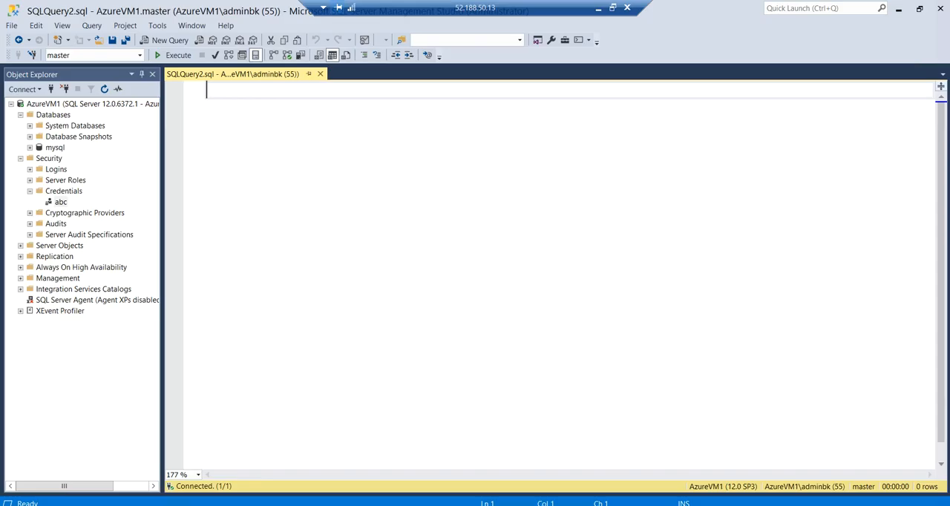
pyautogui.click(898, 9)
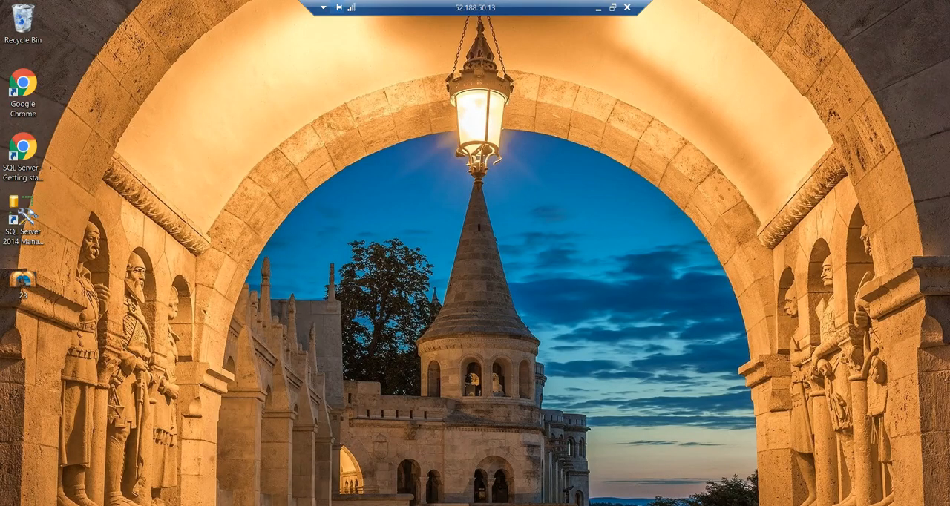
pyautogui.press('super+e')
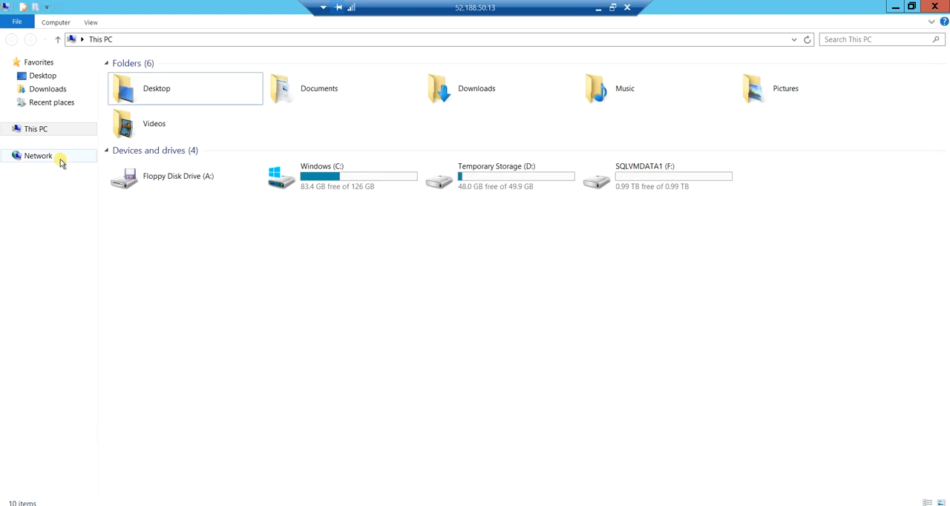
pyautogui.doubleClick(651, 178)
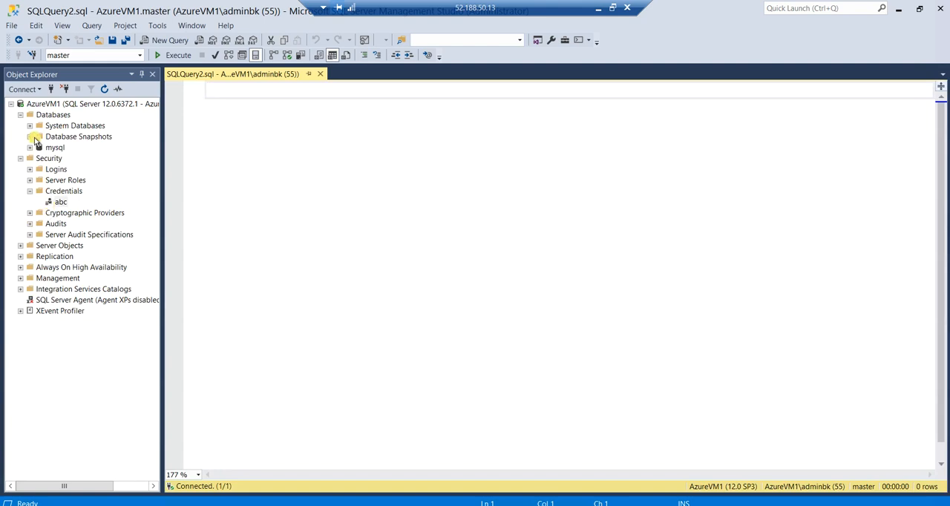
# Start a database restore on AzureVM1 with Device as the source
pyautogui.click(22, 158)
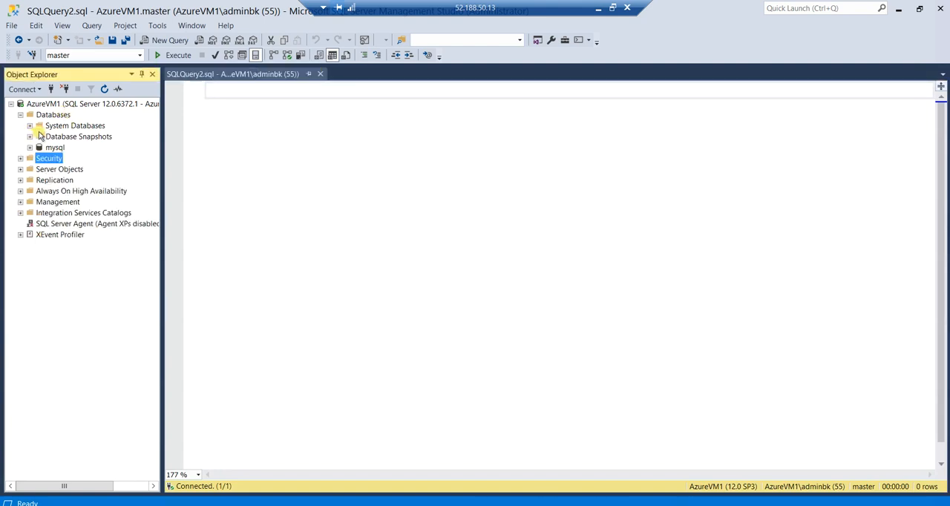
pyautogui.click(42, 116)
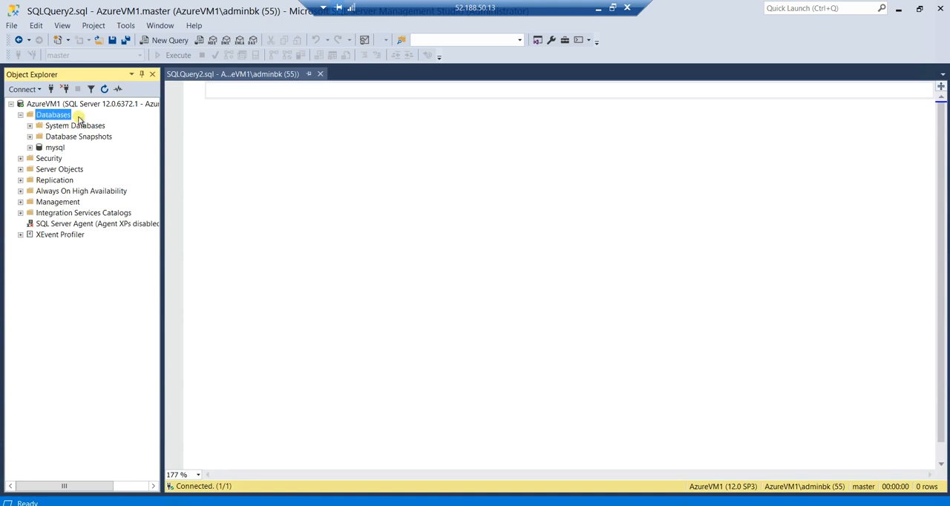
pyautogui.rightClick(71, 114)
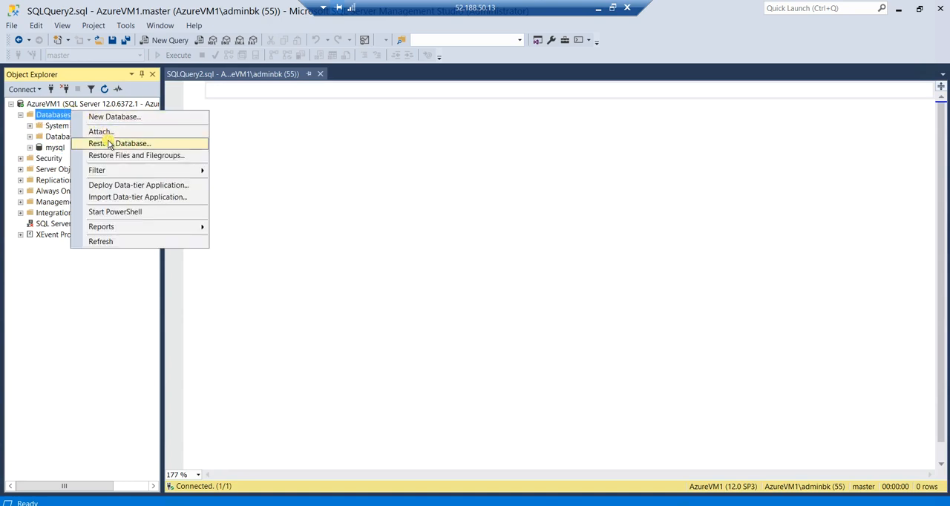
pyautogui.click(109, 145)
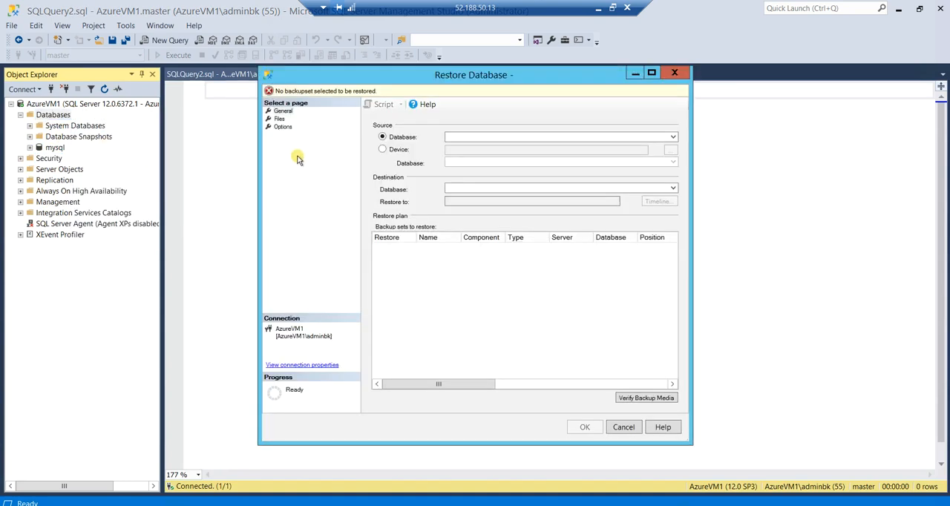
pyautogui.click(383, 150)
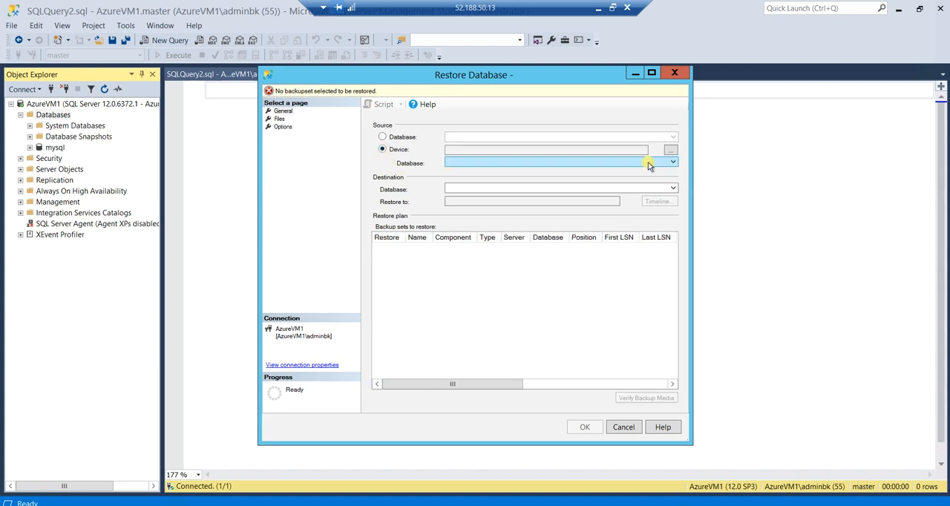
# Add SAMPLE201_full.bak from the F: drive as the backup media file for the restore
pyautogui.click(670, 150)
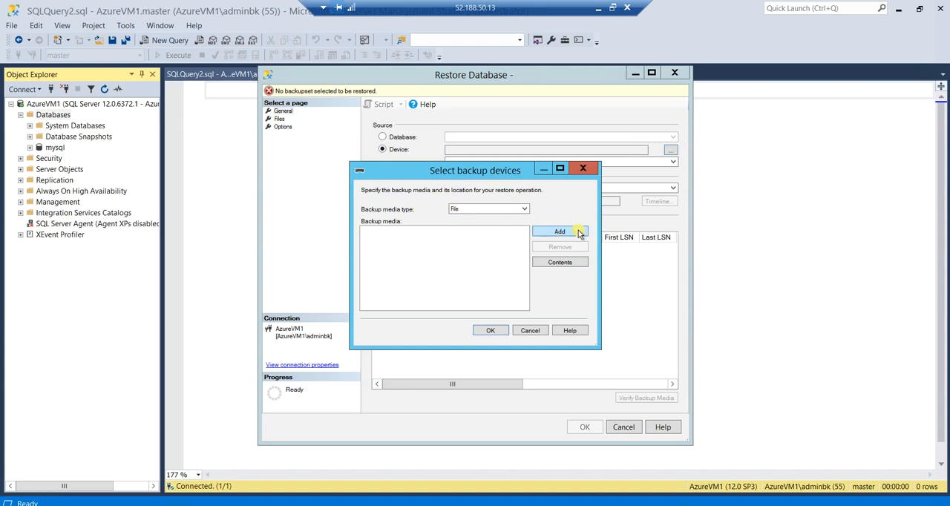
pyautogui.click(536, 233)
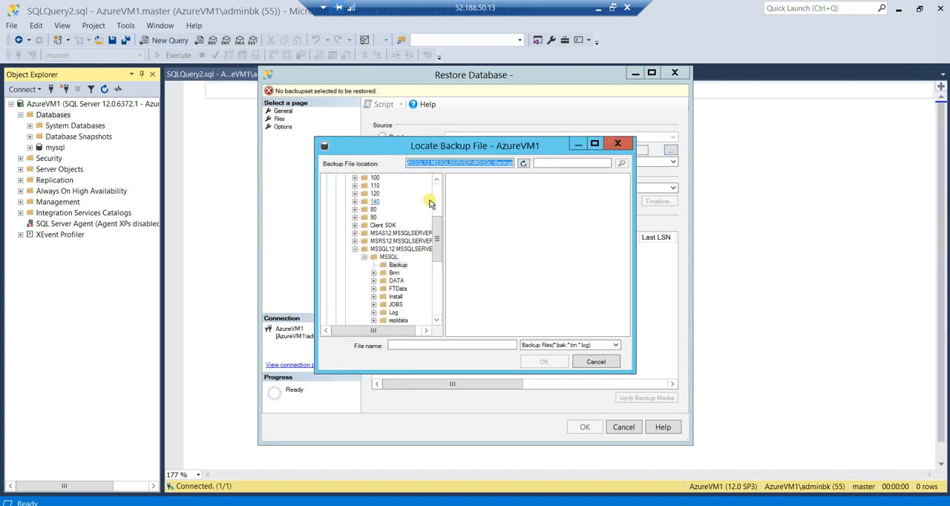
pyautogui.moveTo(437, 224); pyautogui.dragTo(437, 182)
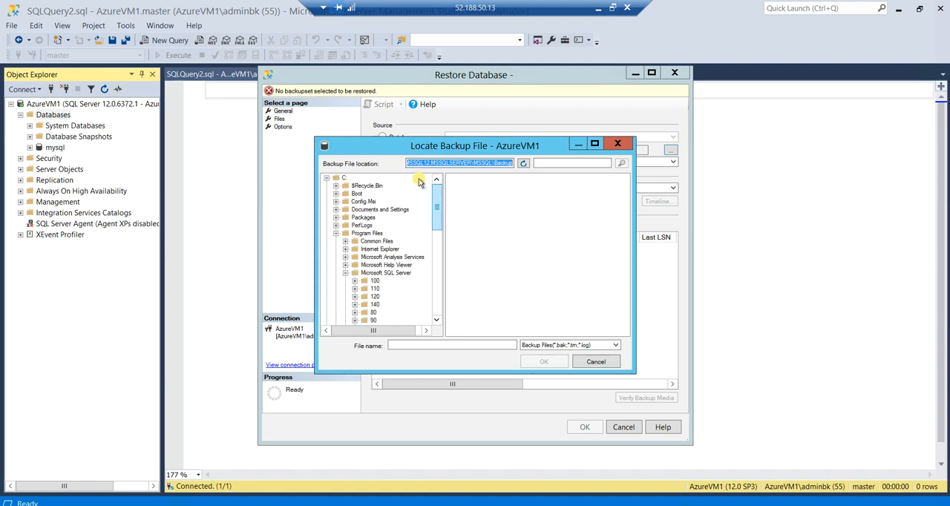
pyautogui.click(334, 179)
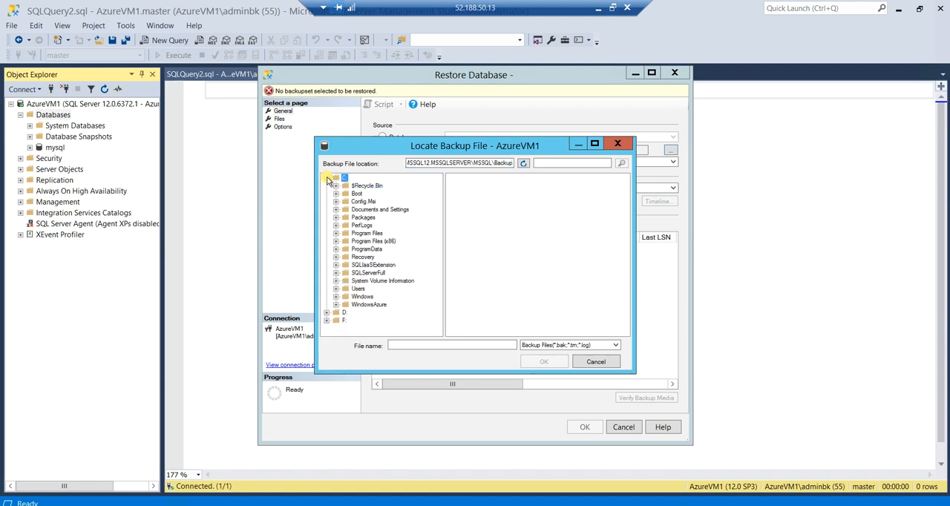
pyautogui.click(326, 312)
pyautogui.click(342, 273)
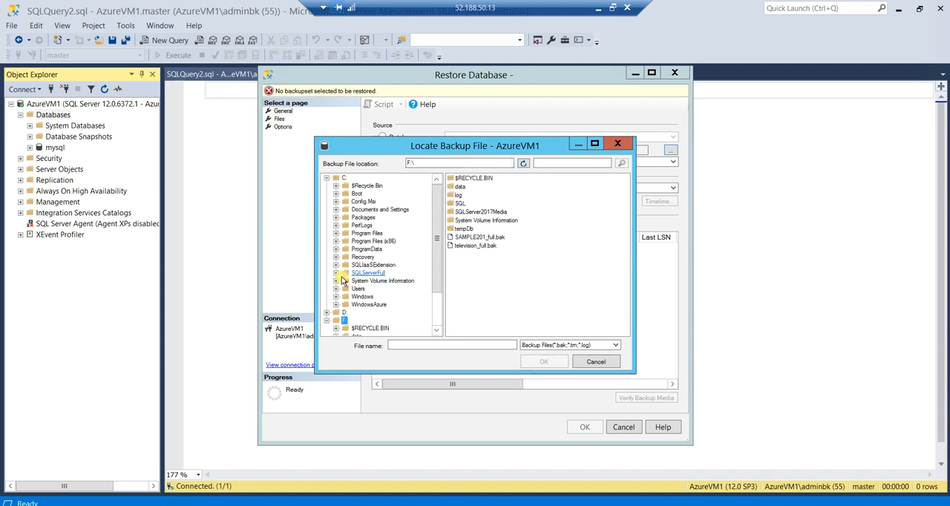
pyautogui.click(496, 237)
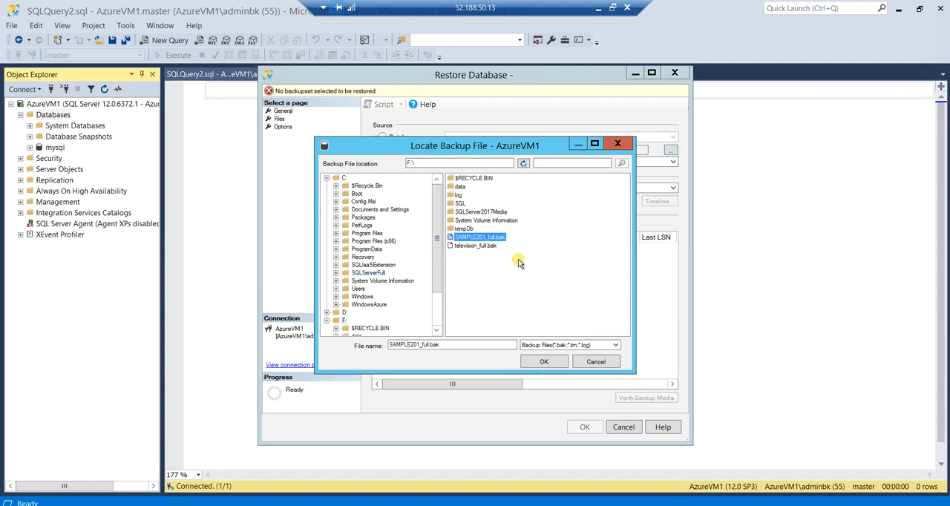
pyautogui.click(546, 363)
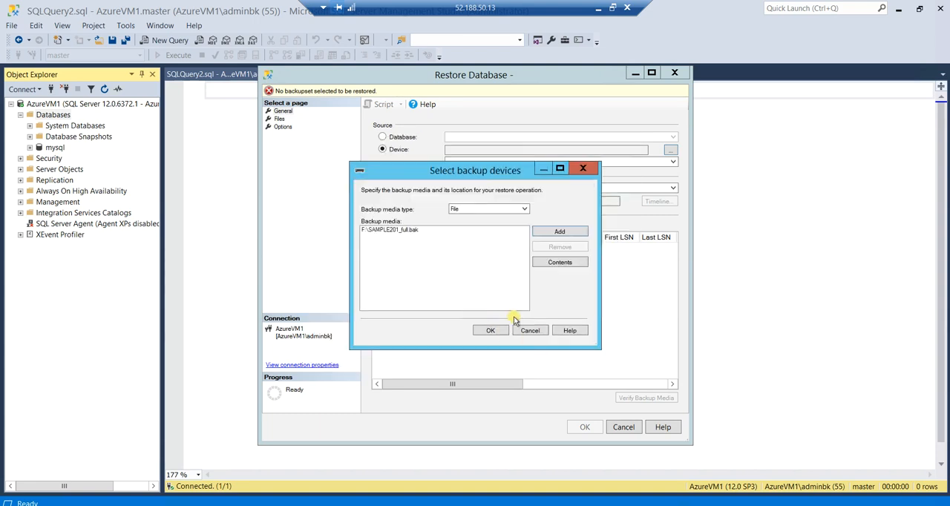
# Accept the selected backup device, restore the sample201 database, and dismiss the completion message
pyautogui.click(493, 331)
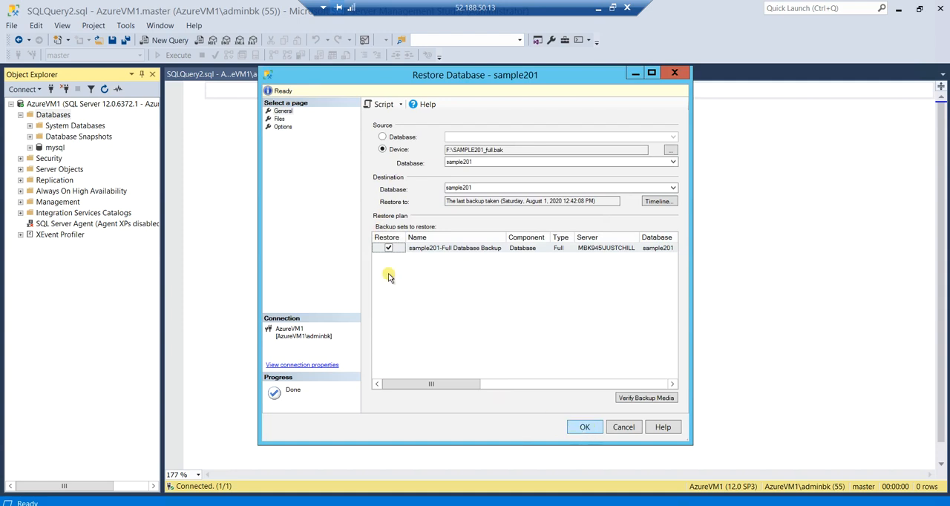
pyautogui.click(585, 427)
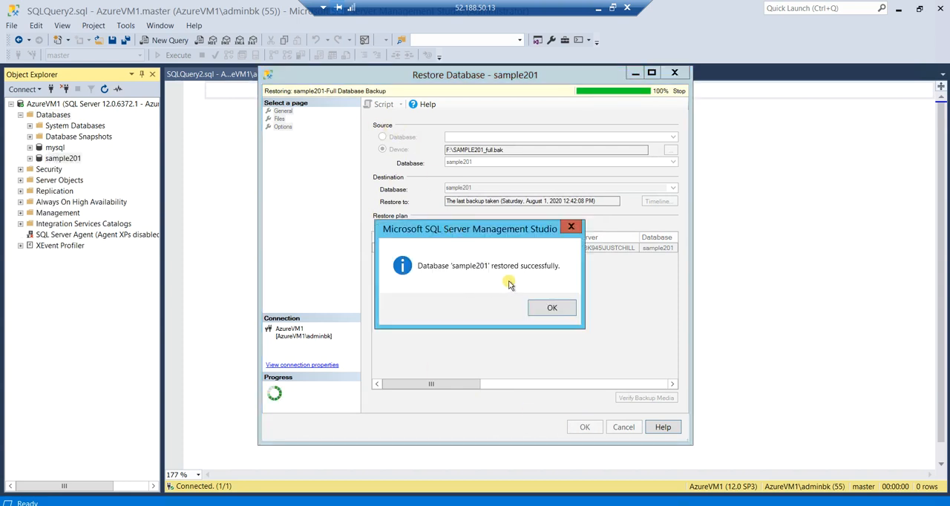
pyautogui.click(551, 310)
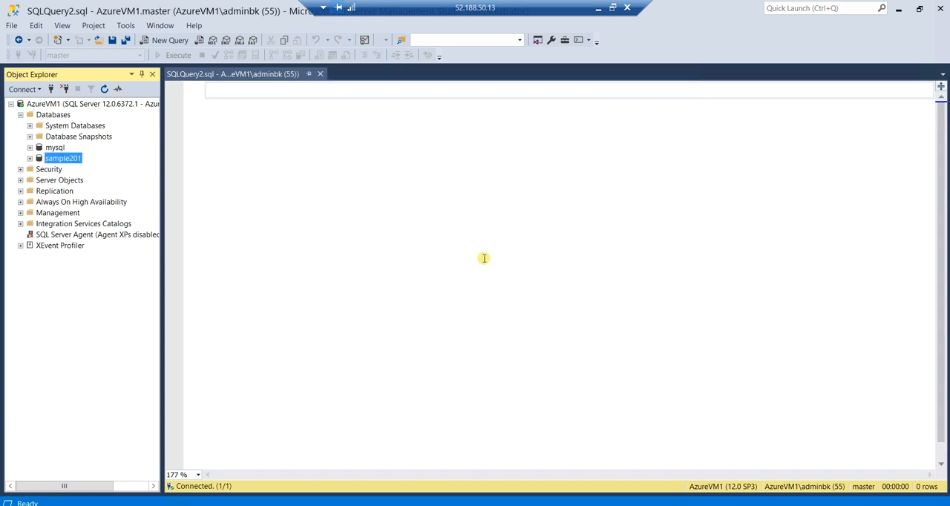
# Query the top 1000 rows of dbo.student in the restored sample201 database and examine the records
pyautogui.click(30, 159)
pyautogui.click(40, 181)
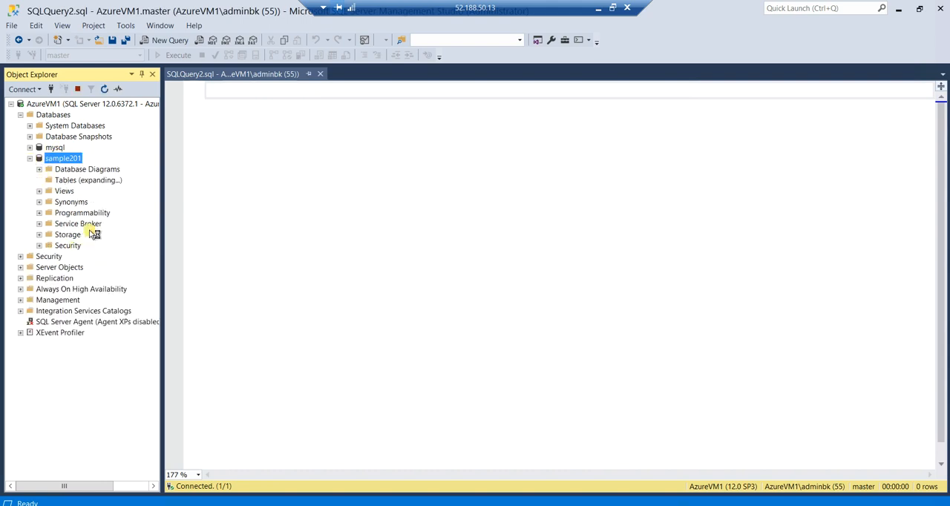
pyautogui.click(84, 214)
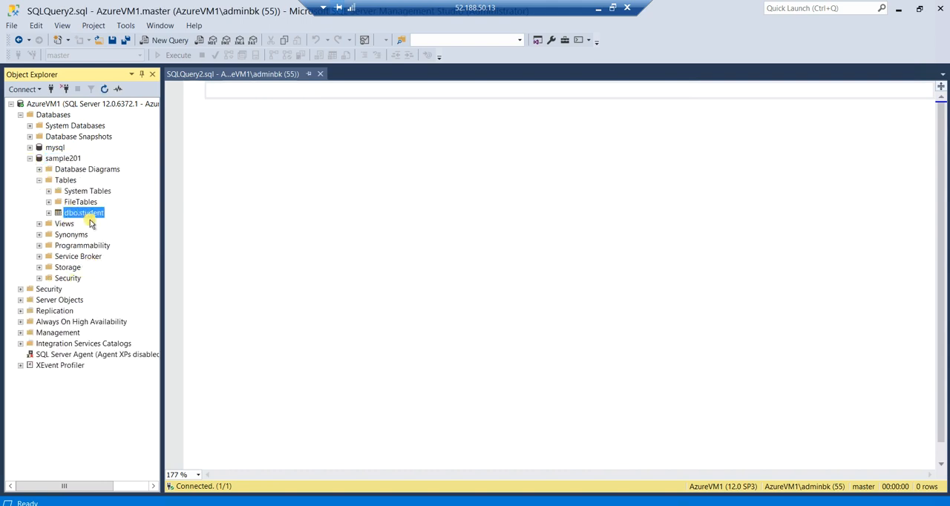
pyautogui.rightClick(85, 219)
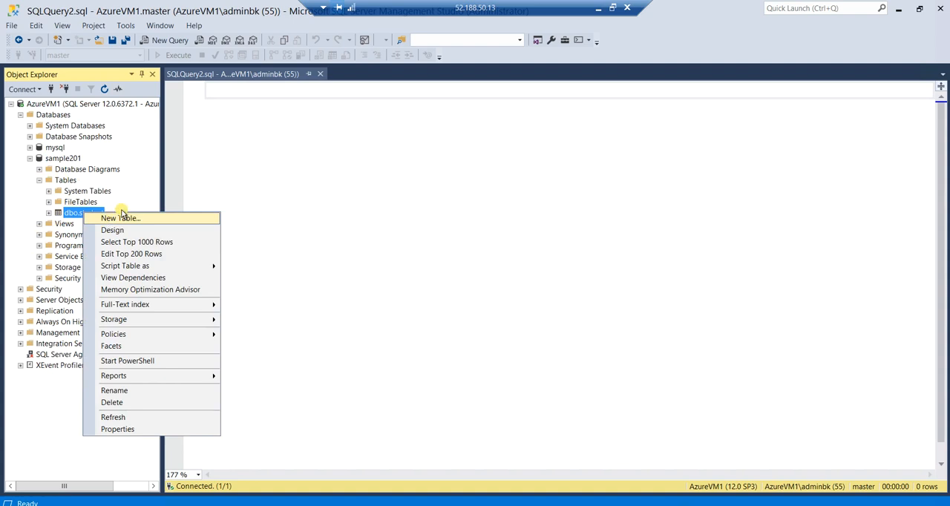
pyautogui.click(93, 243)
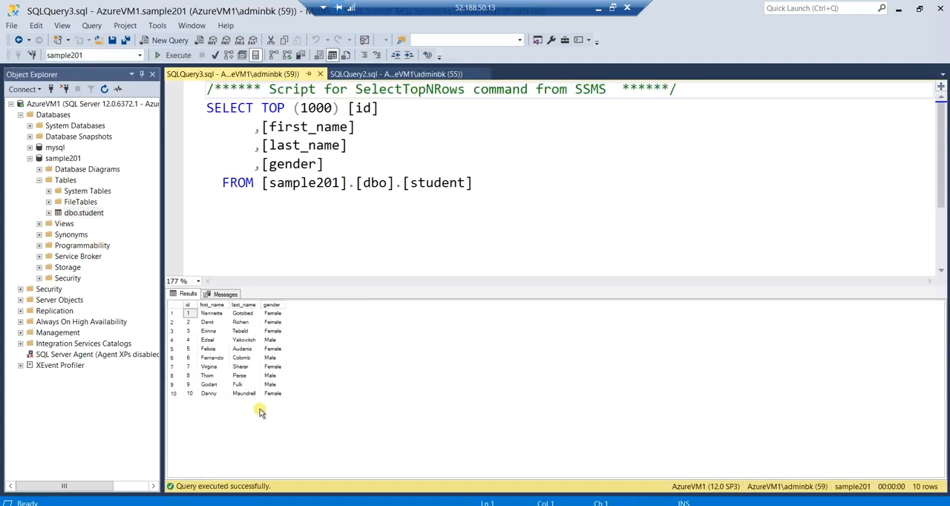
pyautogui.click(254, 384)
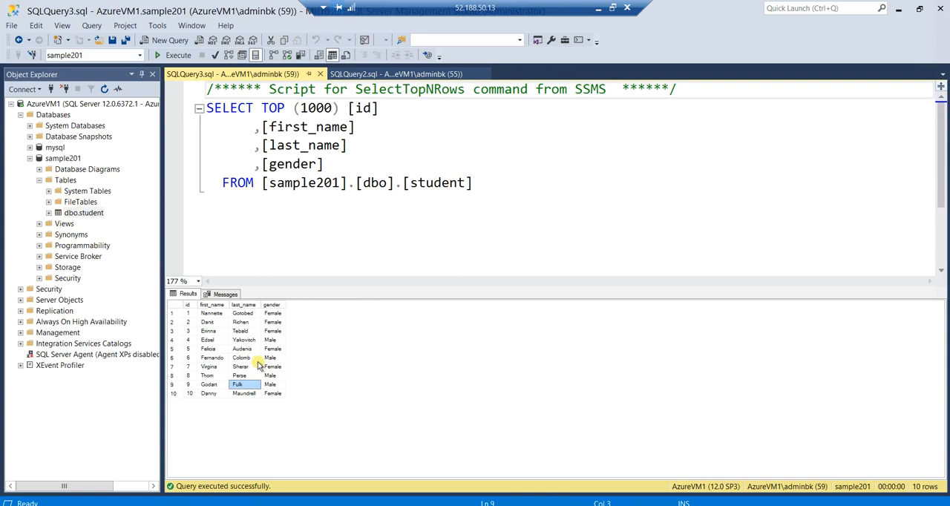
pyautogui.keyDown('ctrl'); pyautogui.click(269, 340); pyautogui.keyUp('ctrl')
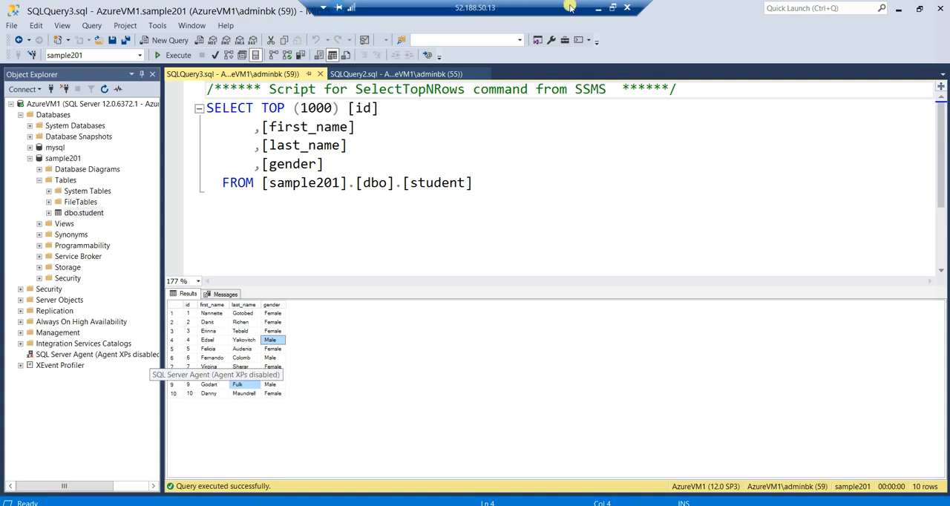
pyautogui.click(599, 9)
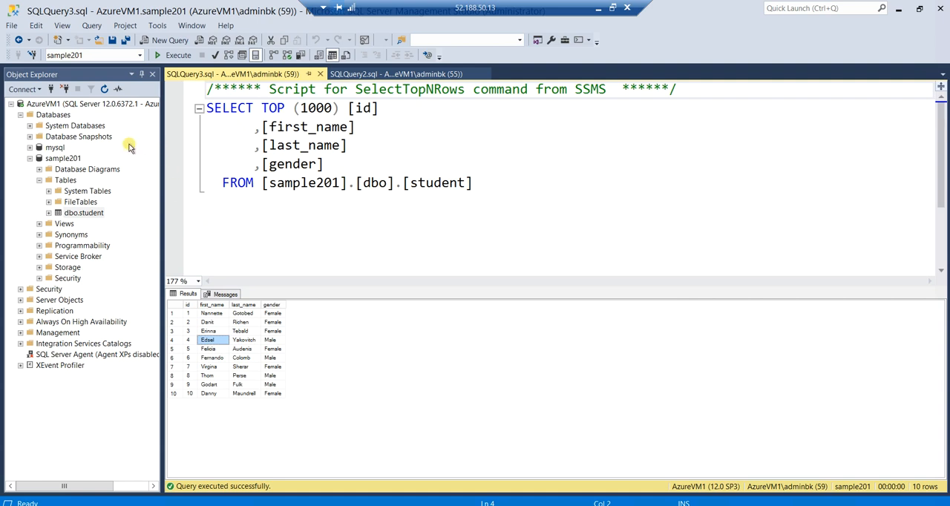
pyautogui.click(70, 159)
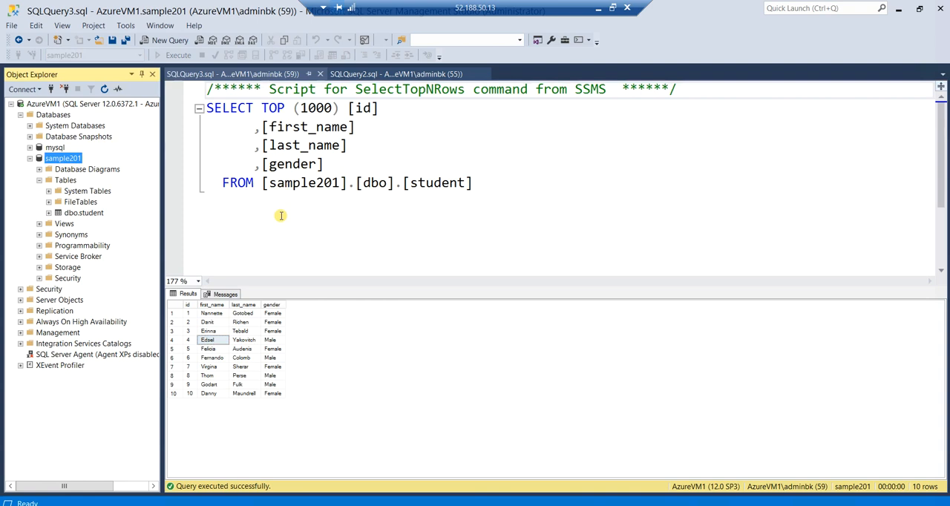
pyautogui.click(600, 10)
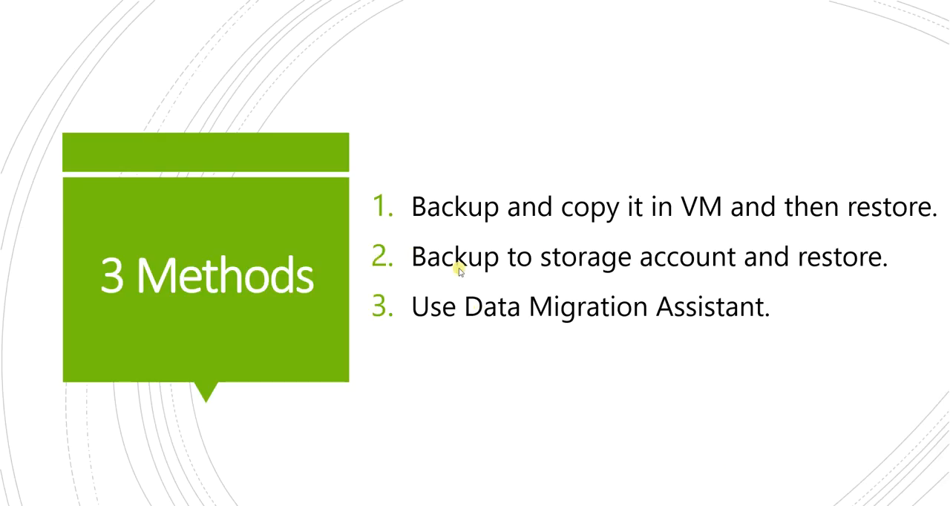
pyautogui.press('Right')
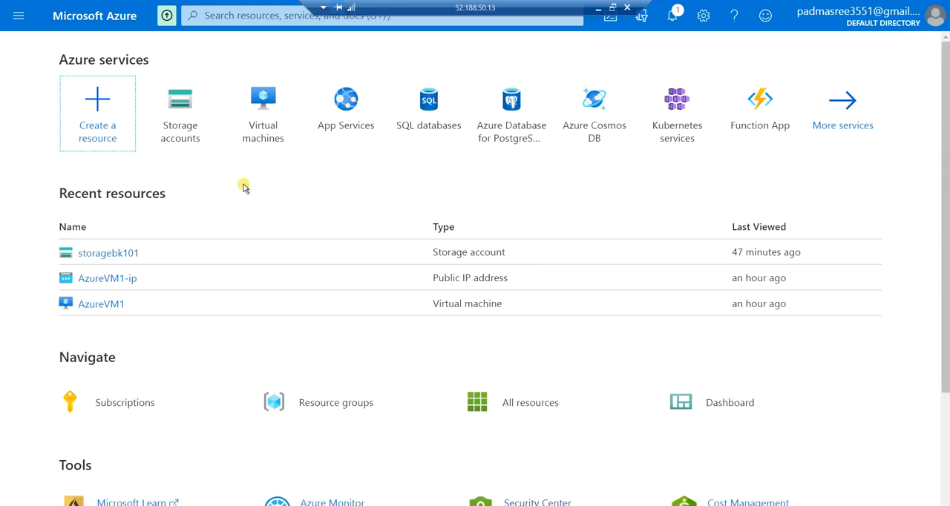
# Open the storage accounts list in the Azure portal and start creating a new storage account
pyautogui.click(194, 117)
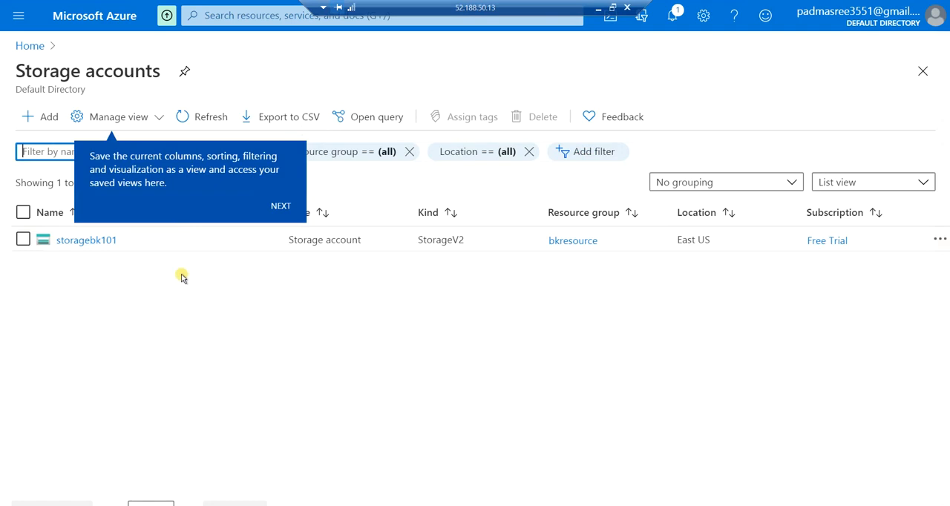
pyautogui.click(598, 9)
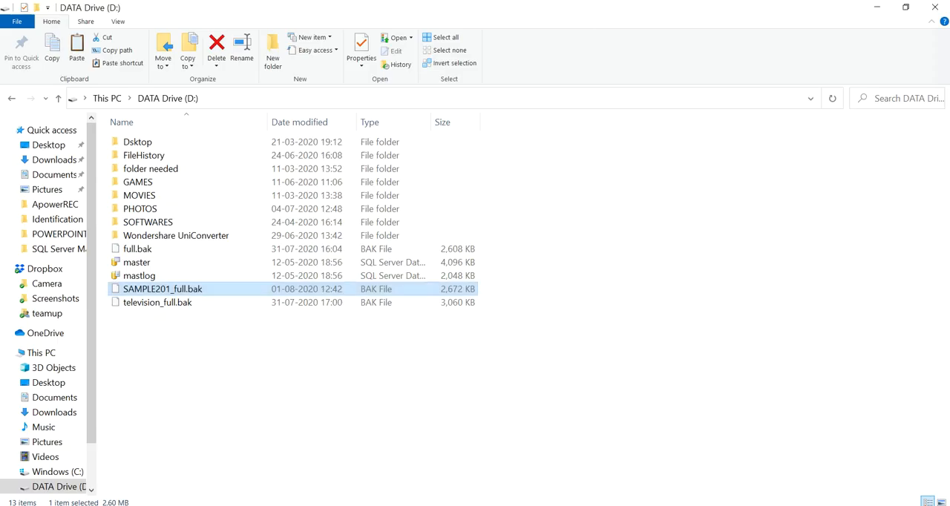
pyautogui.hotkey('alt', 'Tab')
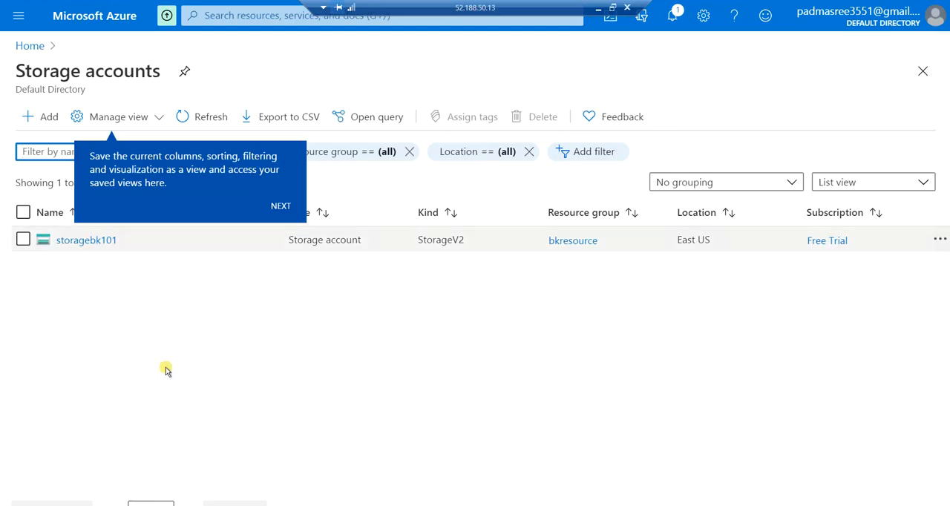
pyautogui.click(45, 117)
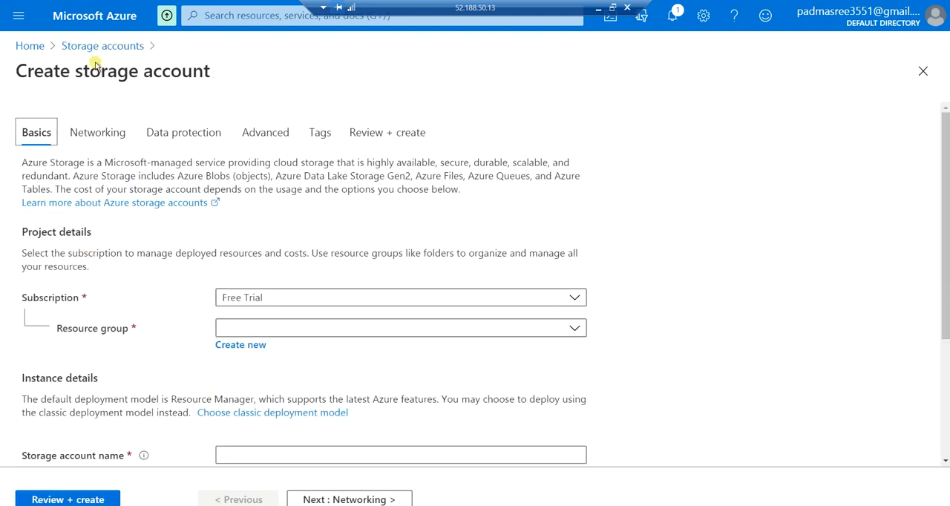
# Assign the new storage account to the bkresource resource group and name it abcderhng
pyautogui.click(254, 329)
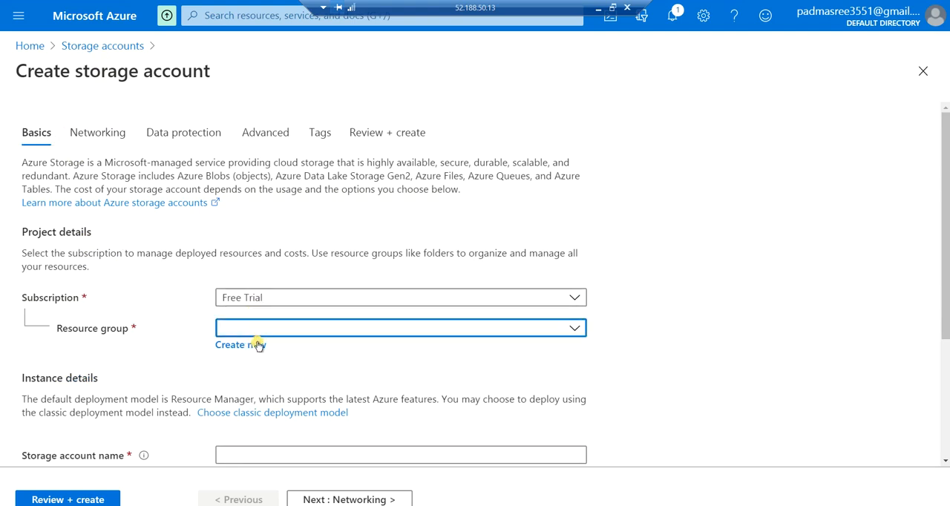
pyautogui.click(258, 387)
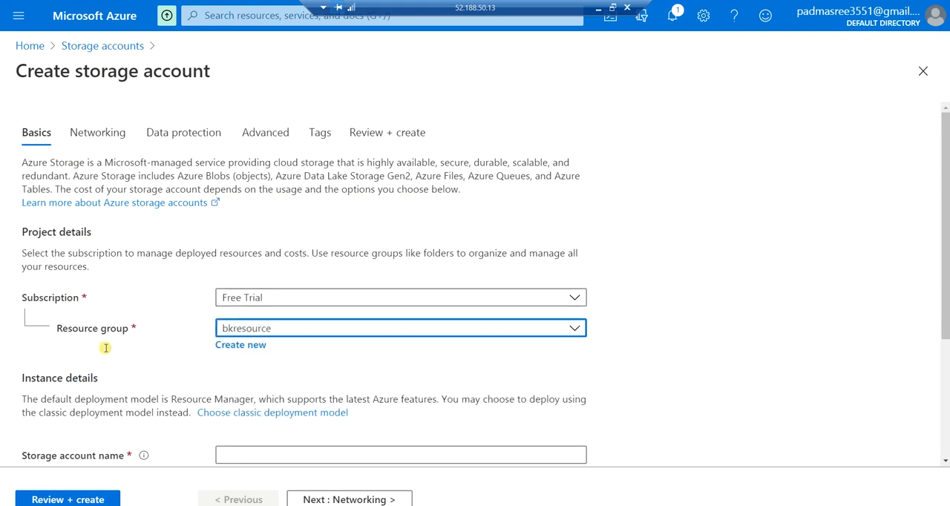
pyautogui.scroll(-3, 159, 396)
pyautogui.click(257, 262)
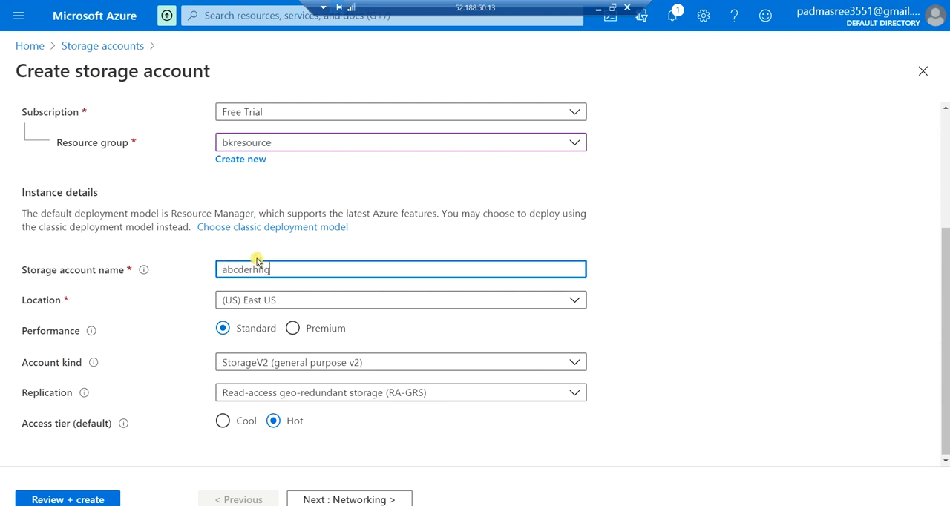
# Review the networking settings, the replication choices and the access tier options for the new storage account
pyautogui.click(344, 503)
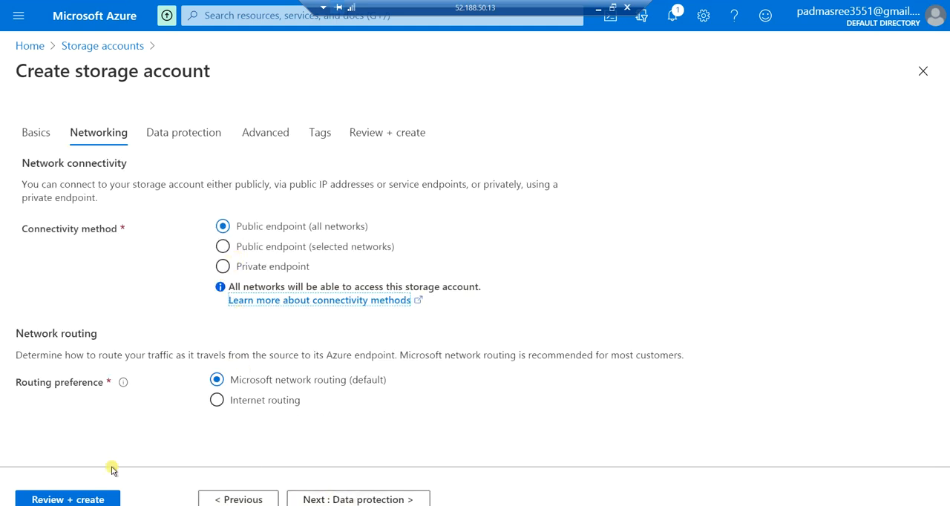
pyautogui.click(245, 499)
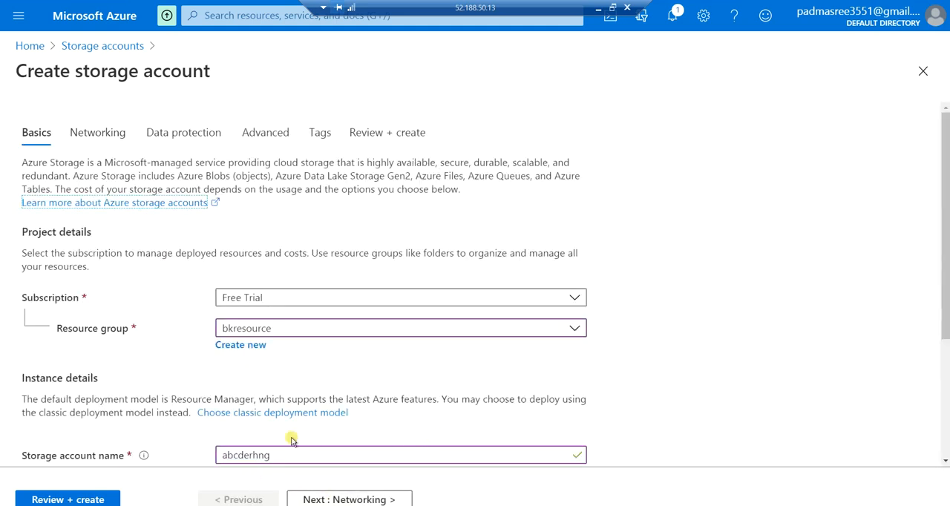
pyautogui.scroll(-2, 255, 418)
pyautogui.scroll(-1, 312, 423)
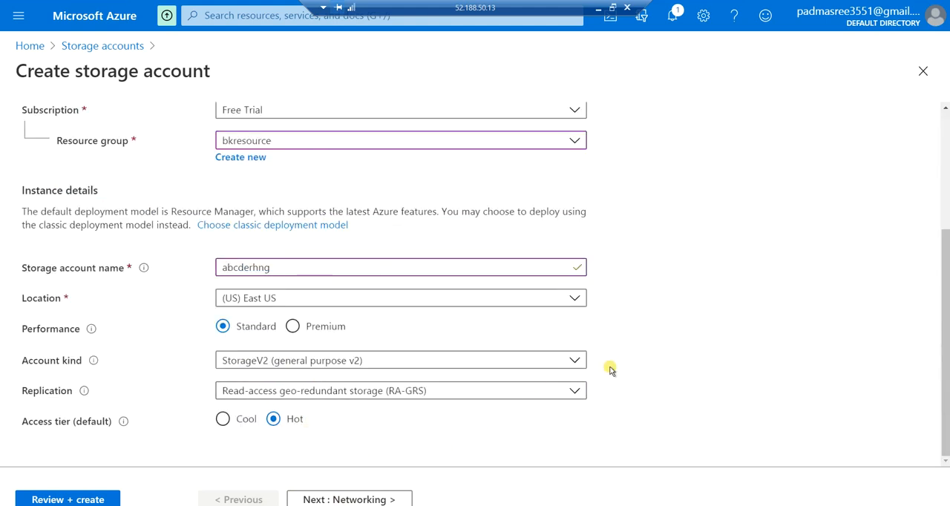
pyautogui.click(557, 391)
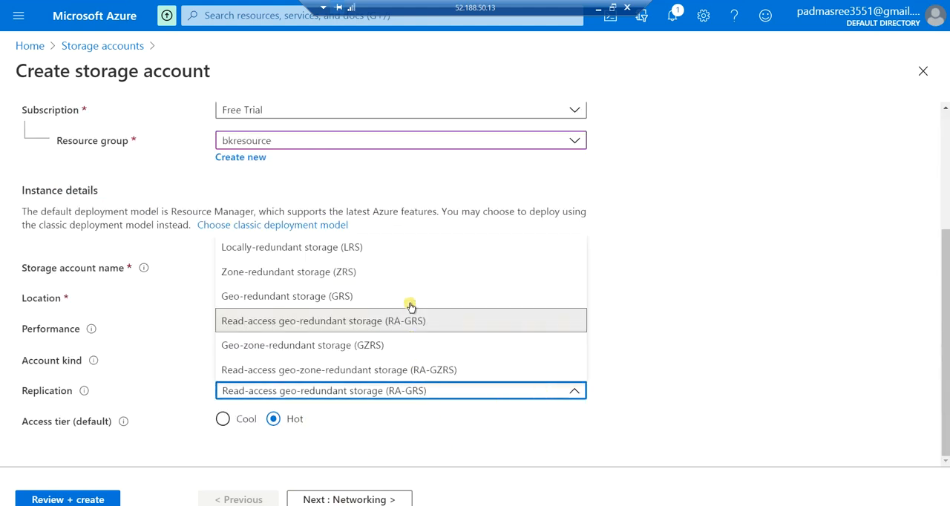
pyautogui.click(680, 357)
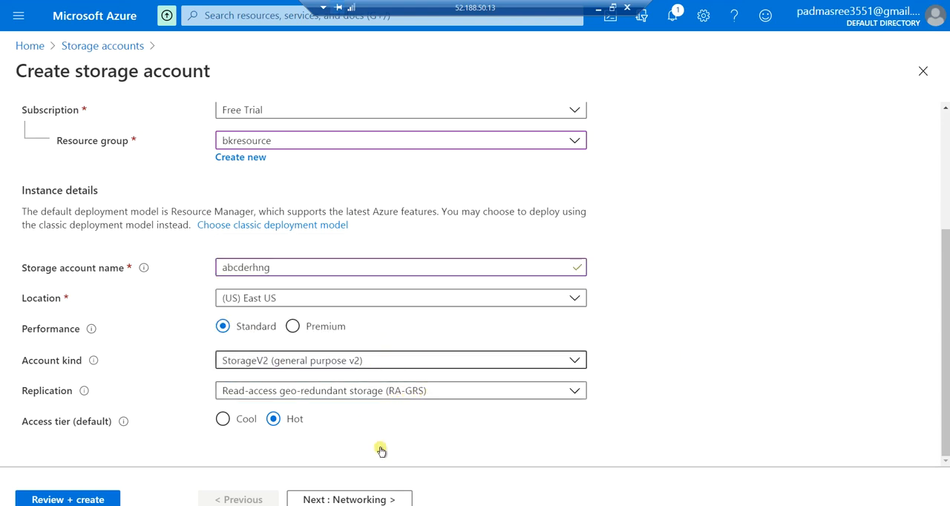
pyautogui.click(349, 500)
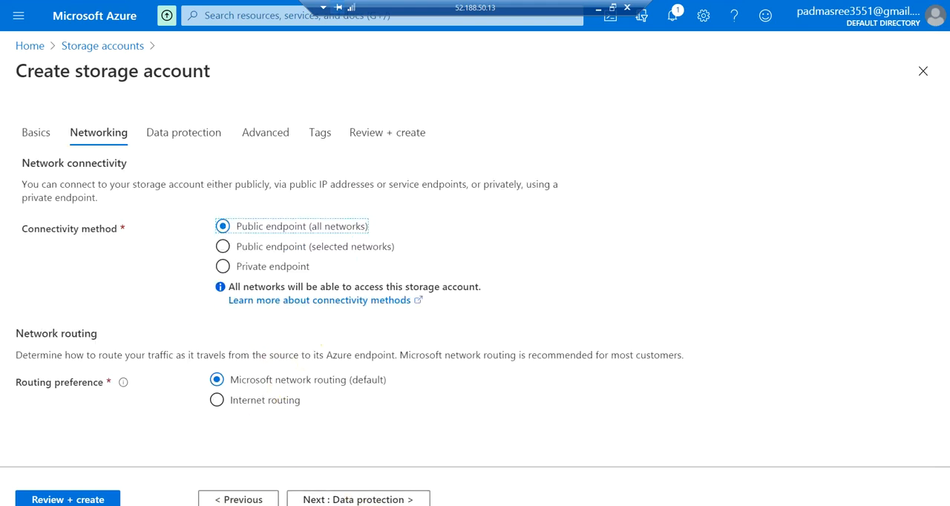
pyautogui.click(245, 499)
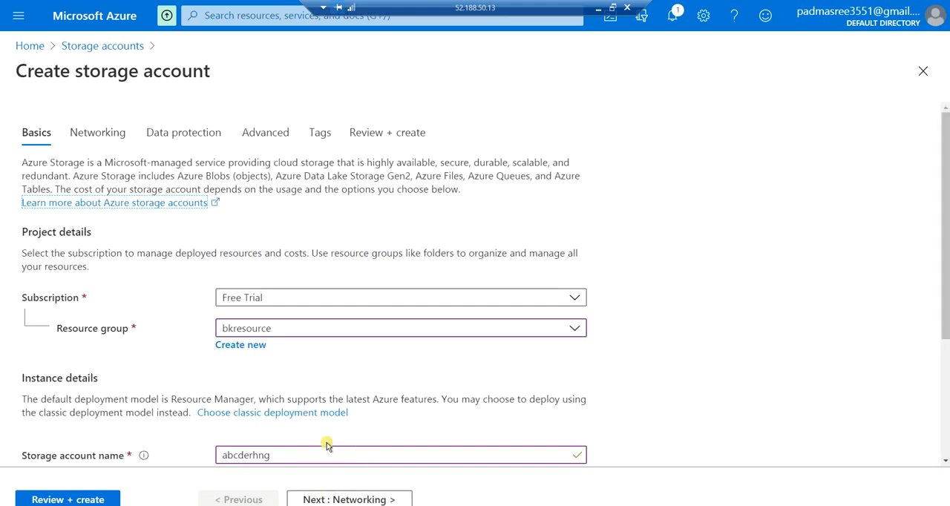
pyautogui.scroll(-3, 345, 431)
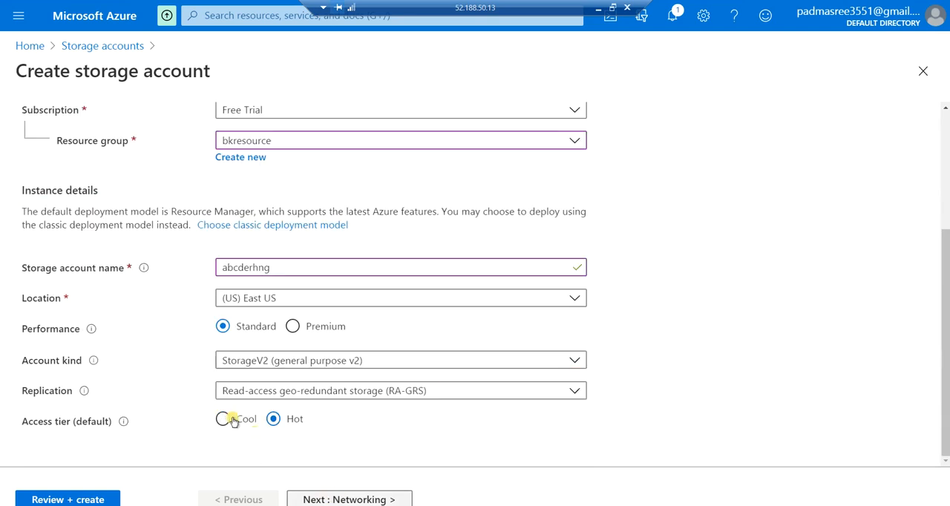
# Review the networking, data protection, advanced and tags settings of the new storage account, through to its final summary
pyautogui.click(332, 499)
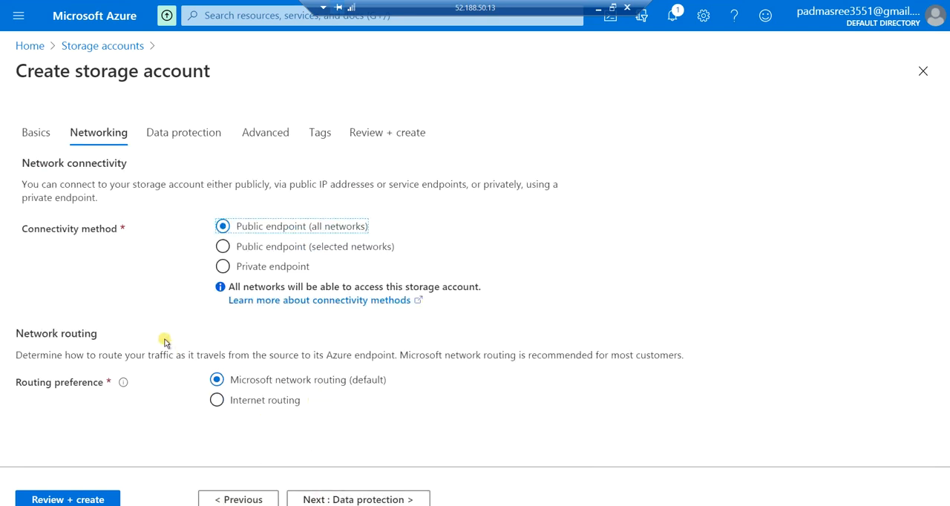
pyautogui.click(366, 499)
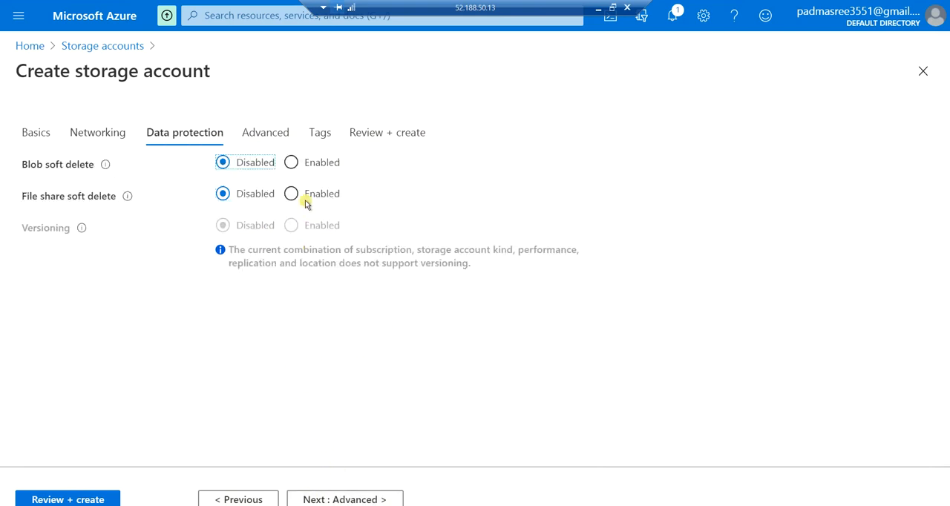
pyautogui.click(338, 500)
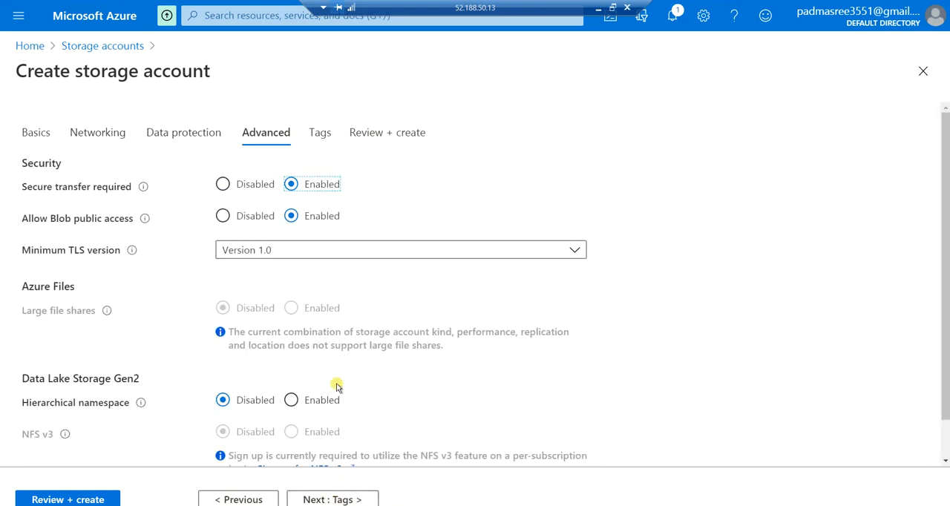
pyautogui.click(349, 500)
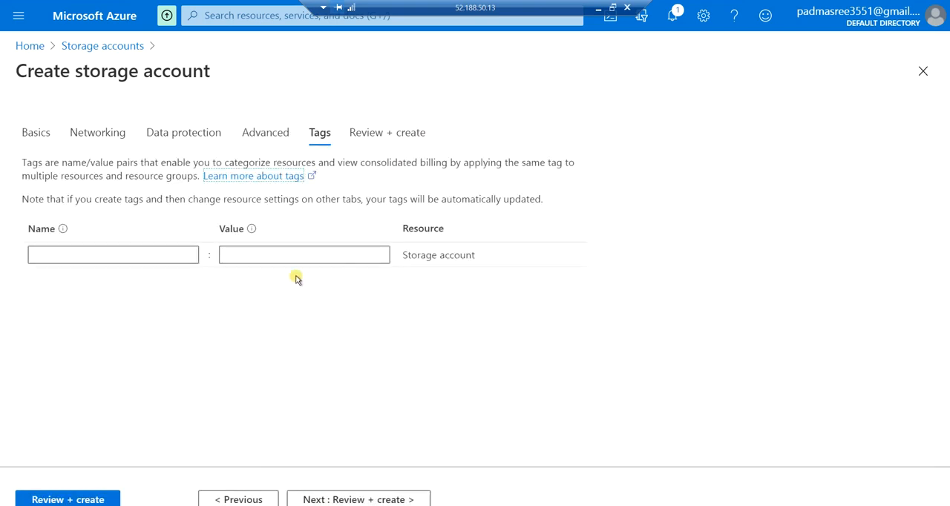
pyautogui.click(369, 499)
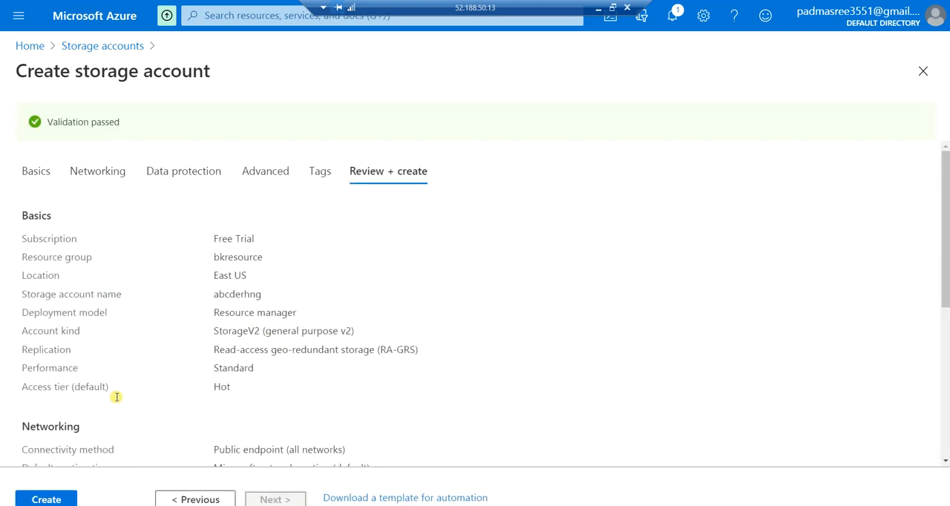
pyautogui.scroll(-2, 102, 436)
pyautogui.scroll(-3, 65, 445)
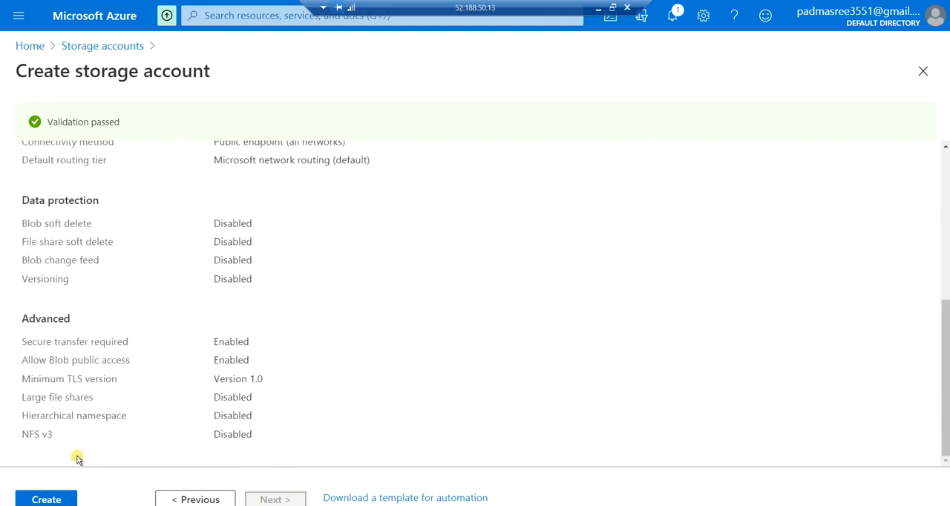
pyautogui.scroll(5, 110, 438)
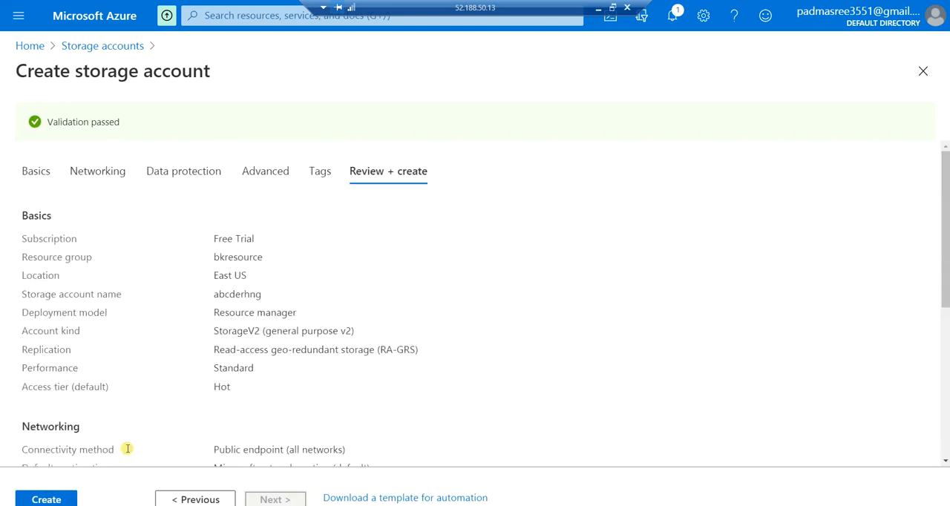
# Open the existing storagebk101 storage account on the VM and examine the backup file stored in its containerbk container
pyautogui.click(598, 8)
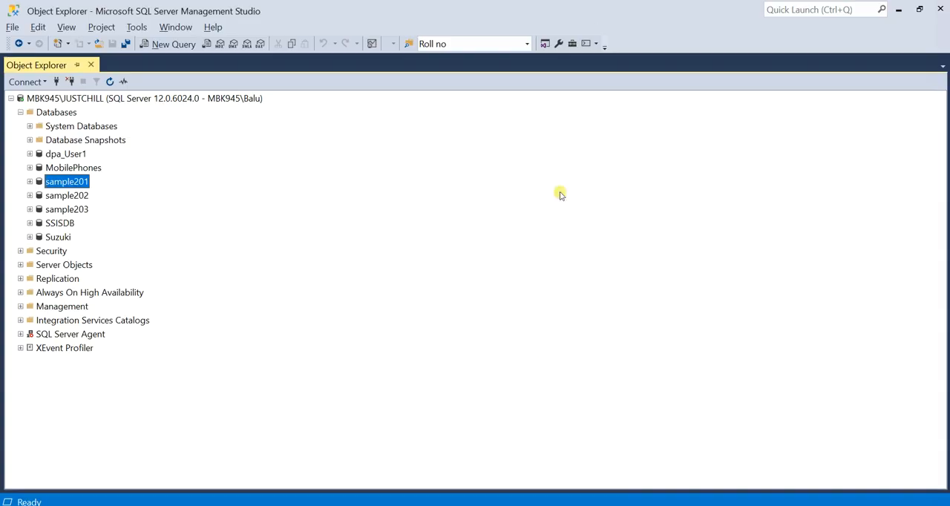
pyautogui.hotkey('alt', 'Tab')
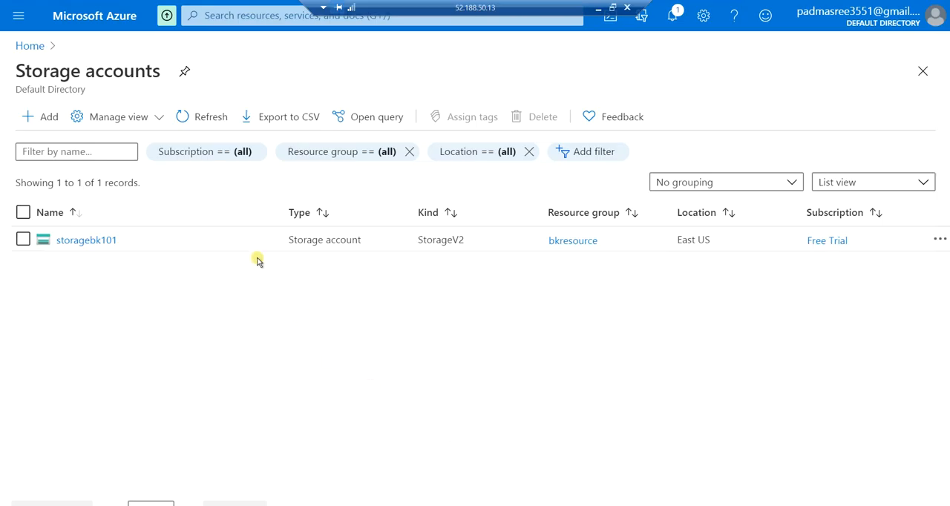
pyautogui.click(79, 241)
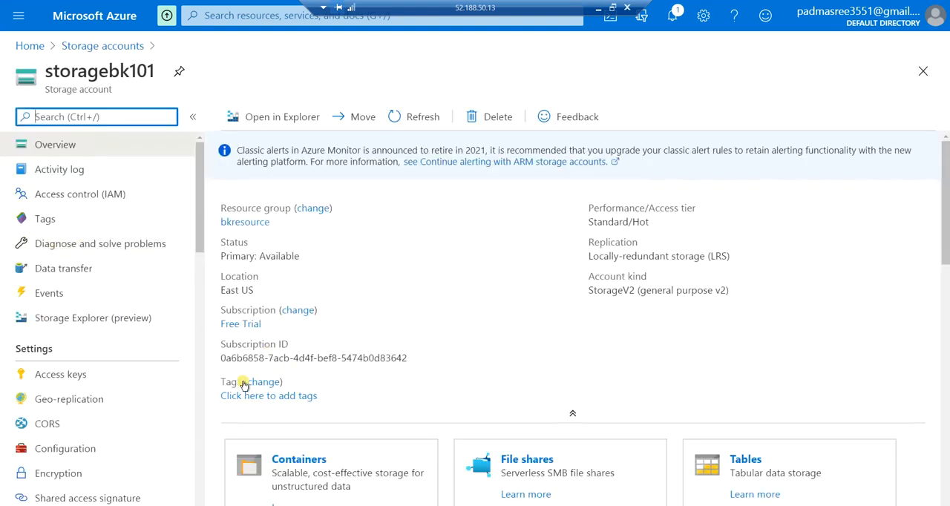
pyautogui.scroll(-2, 319, 386)
pyautogui.click(389, 335)
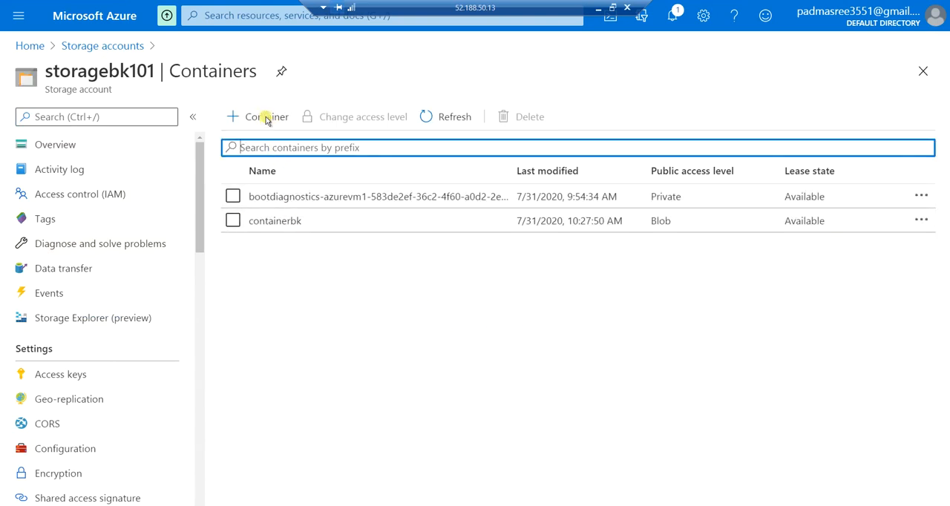
pyautogui.click(324, 230)
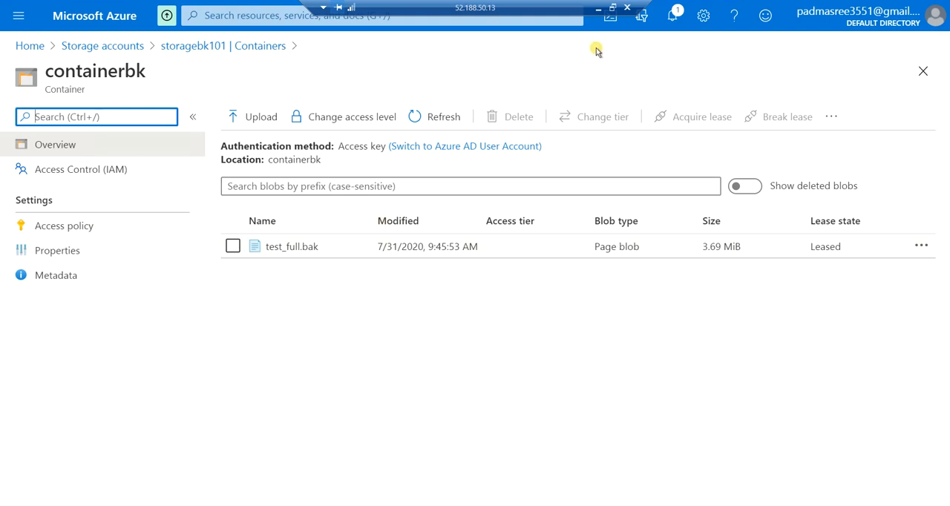
# Switch to the local SQL Server Management Studio and start a new server credential named test
pyautogui.click(596, 12)
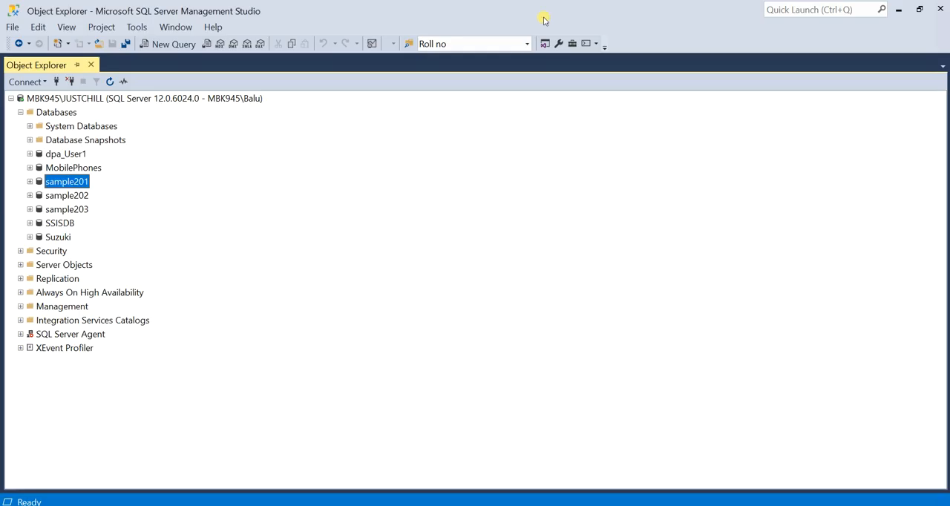
pyautogui.click(67, 197)
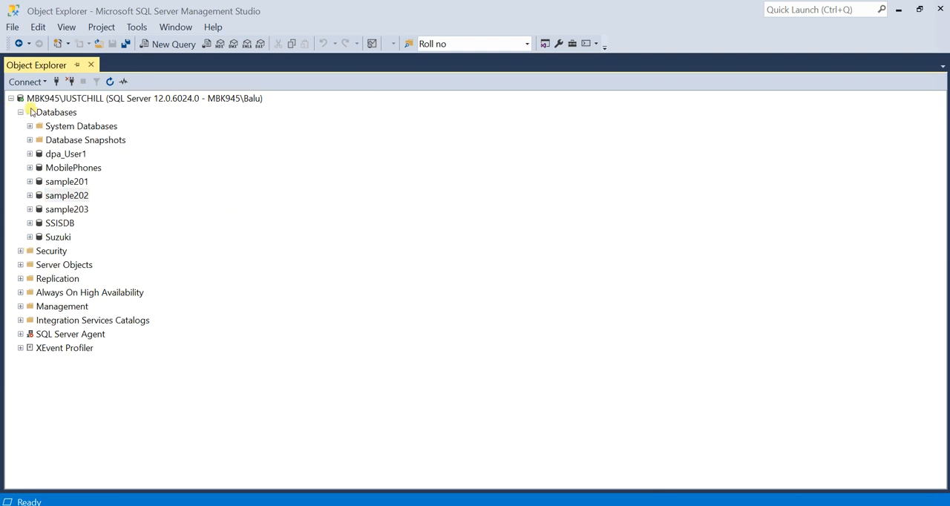
pyautogui.click(26, 112)
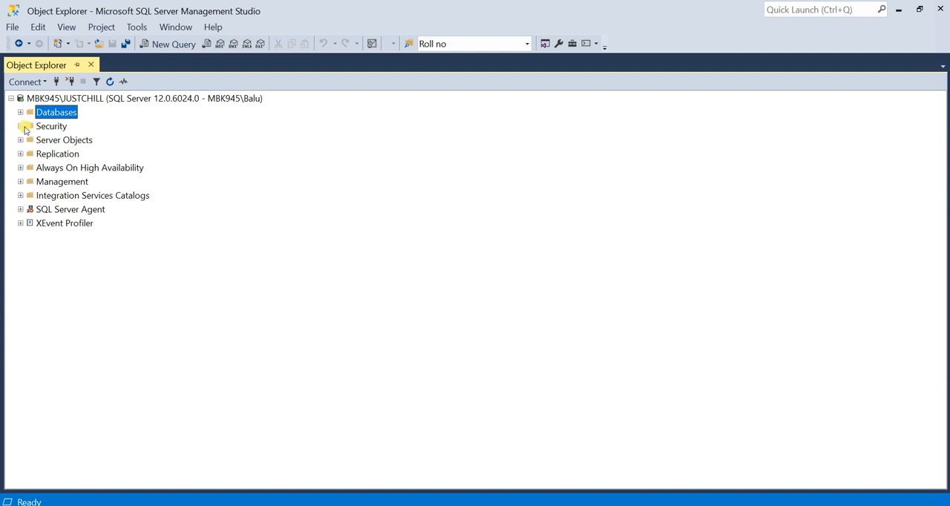
pyautogui.click(21, 127)
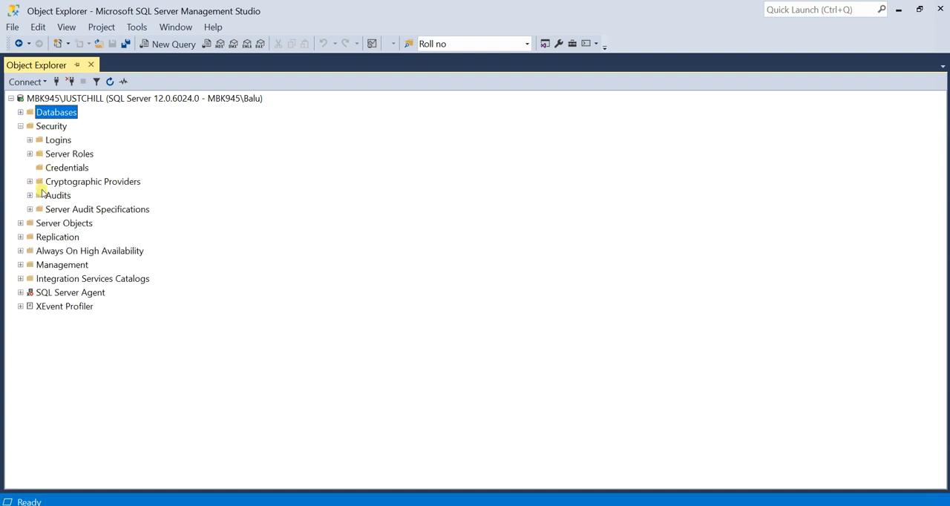
pyautogui.click(54, 170)
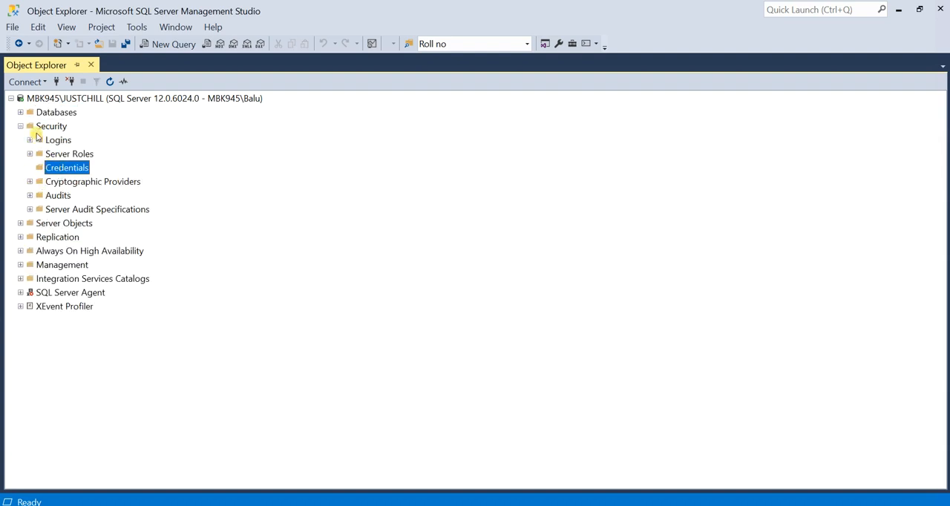
pyautogui.rightClick(77, 167)
pyautogui.click(111, 179)
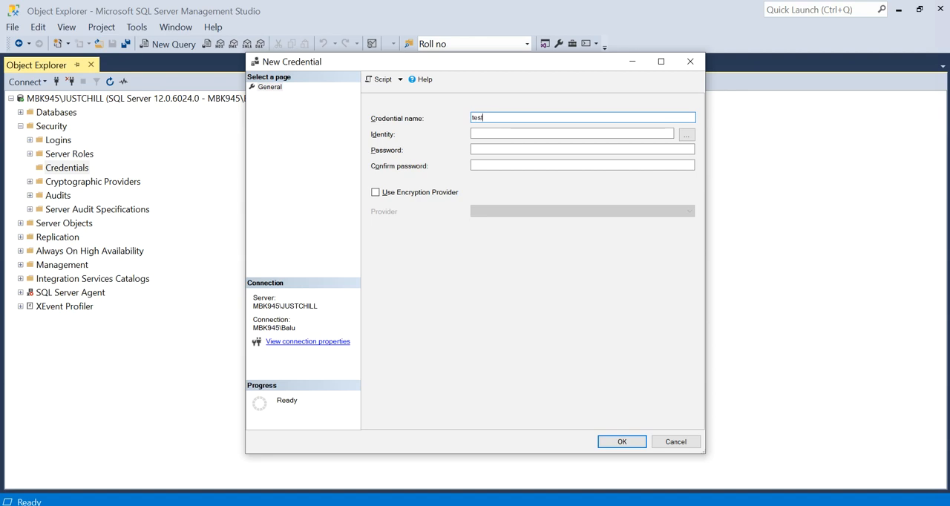
pyautogui.press('Tab')
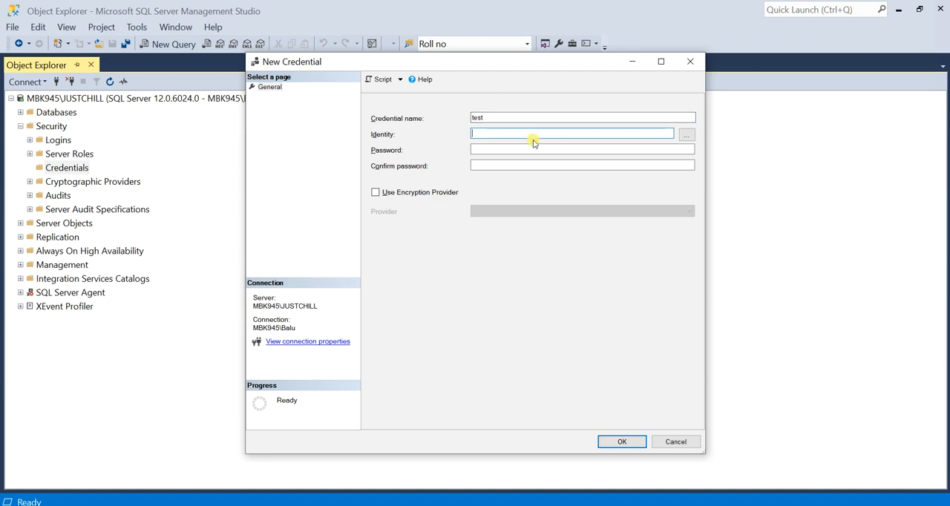
pyautogui.click(505, 150)
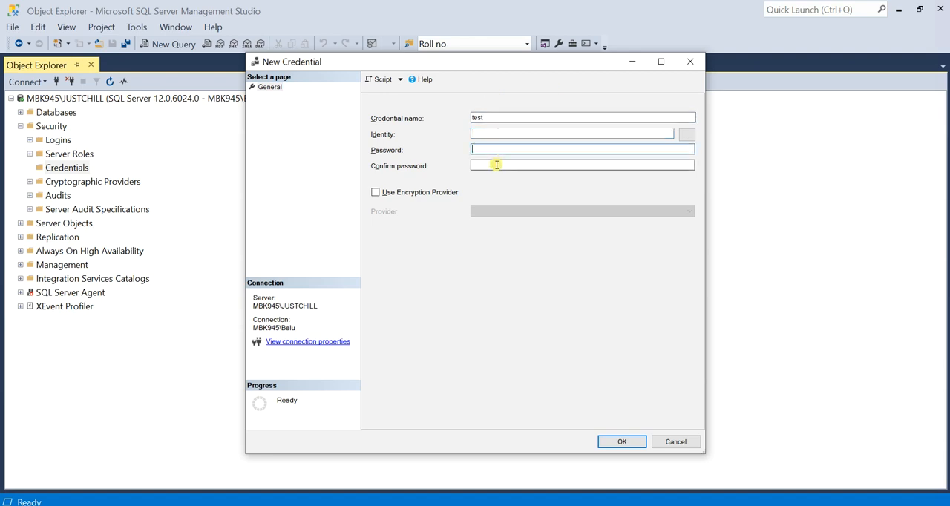
pyautogui.click(497, 165)
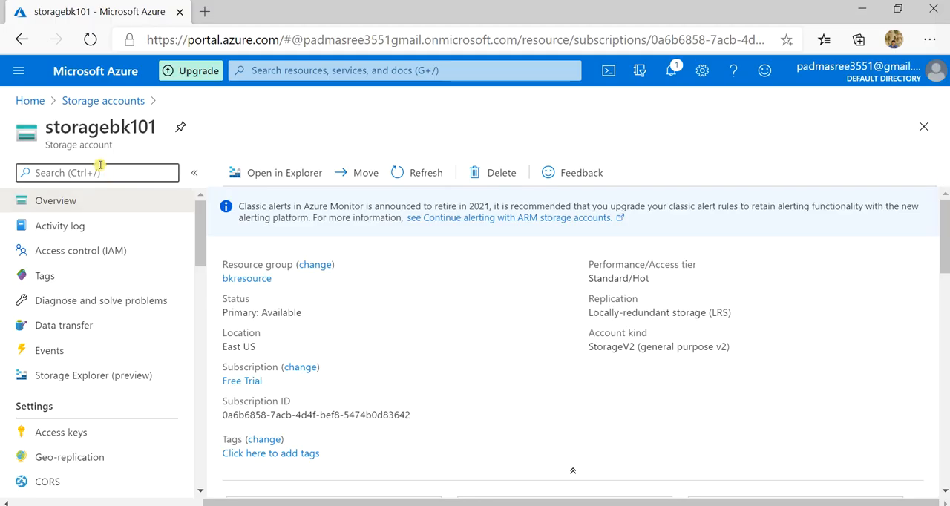
# Switch to the Azure portal in the local browser and reopen storagebk101 from the storage accounts list
pyautogui.scroll(-1, 81, 259)
pyautogui.scroll(1, 80, 274)
pyautogui.click(30, 100)
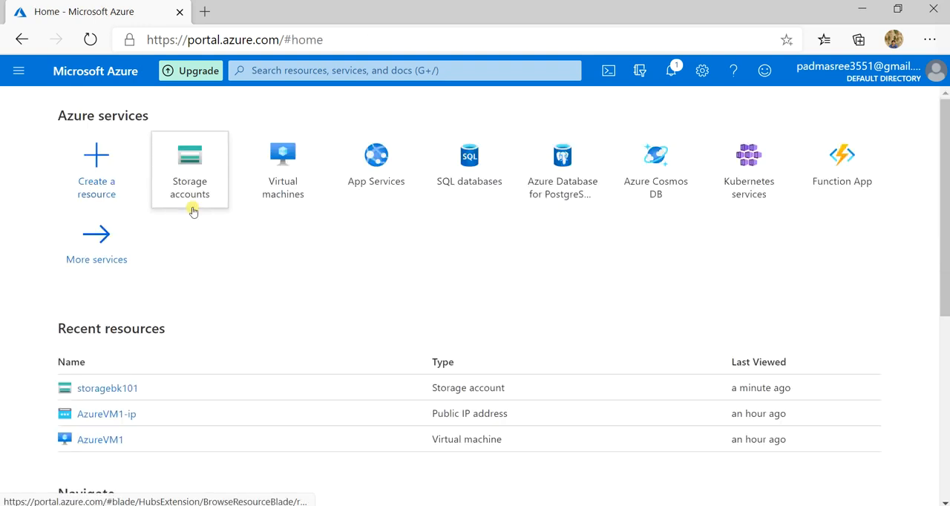
pyautogui.click(189, 176)
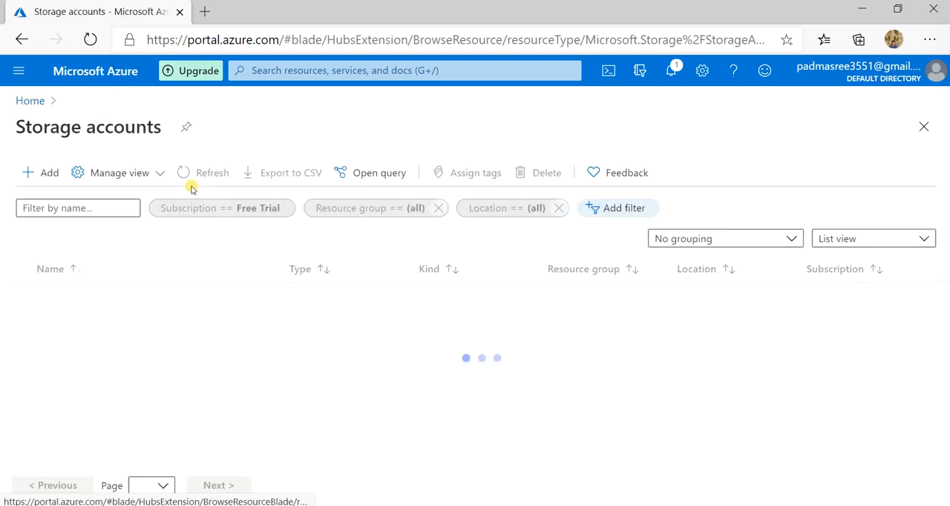
pyautogui.click(77, 304)
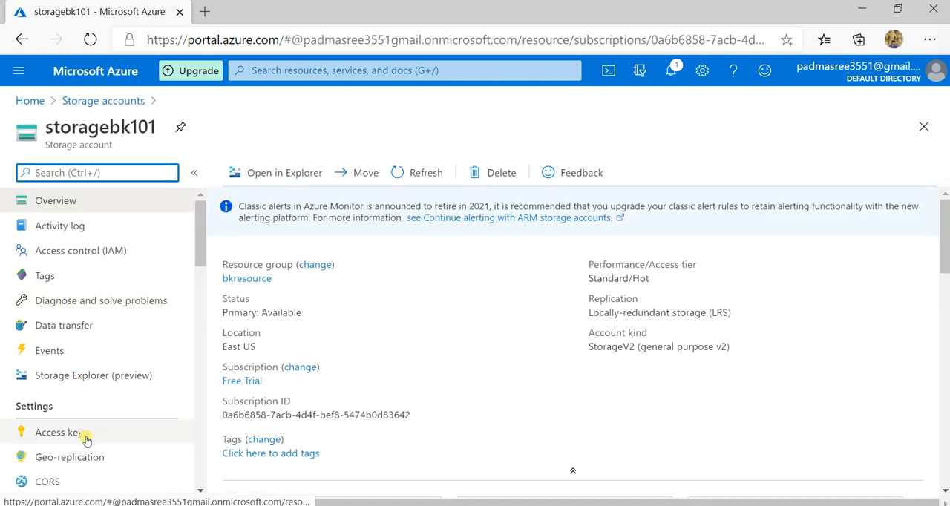
# Open the properties of the containerbk container in storagebk101 and copy the container's URL
pyautogui.scroll(-1, 162, 422)
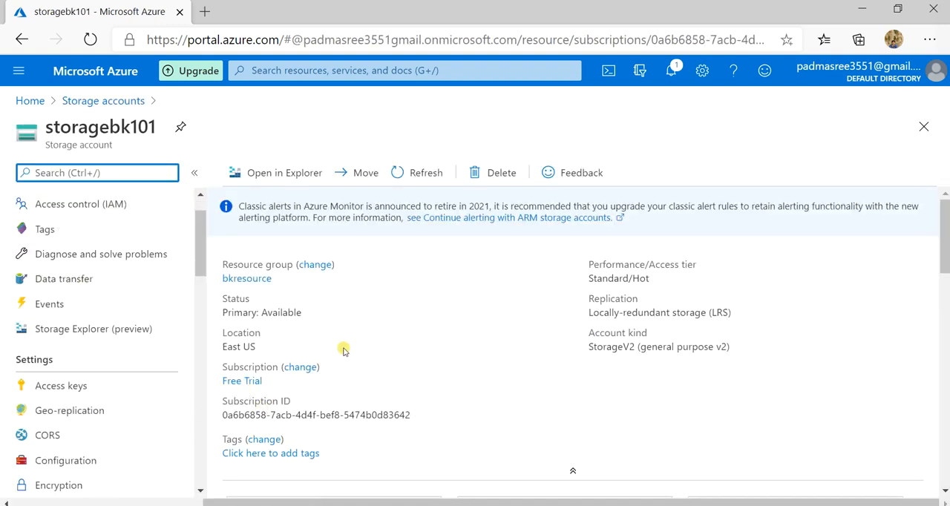
pyautogui.scroll(-6, 339, 350)
pyautogui.scroll(2, 353, 266)
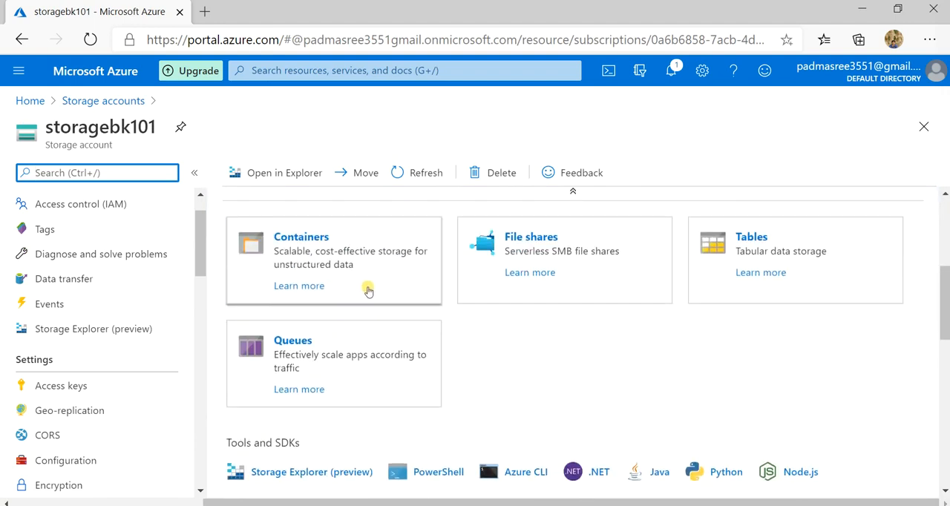
pyautogui.click(367, 289)
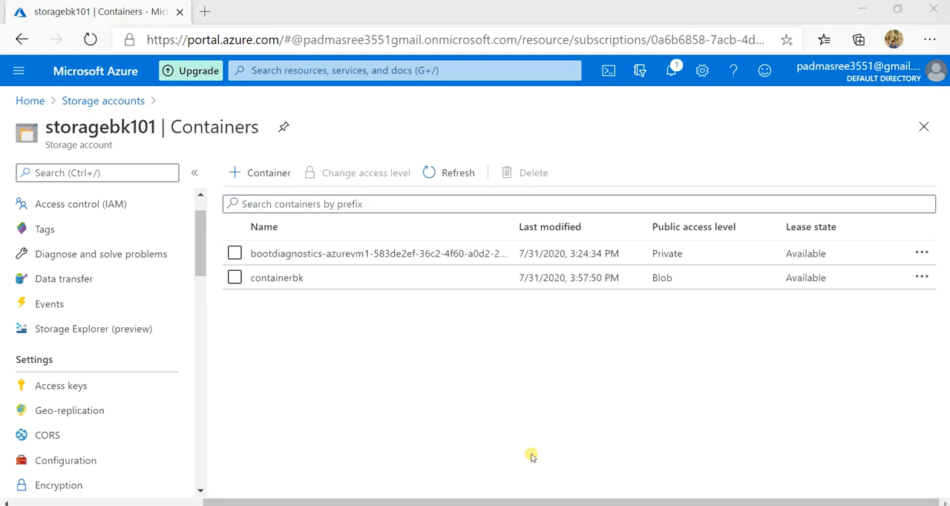
pyautogui.click(276, 278)
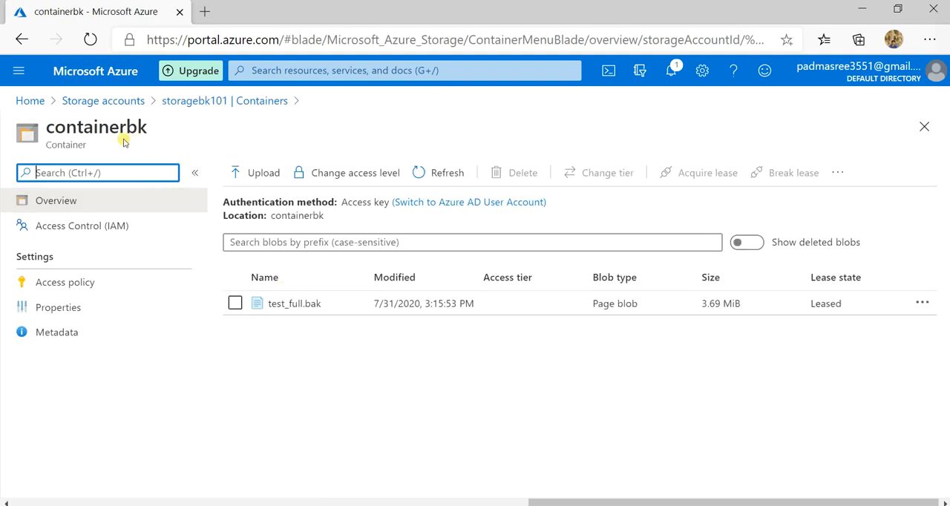
pyautogui.click(85, 311)
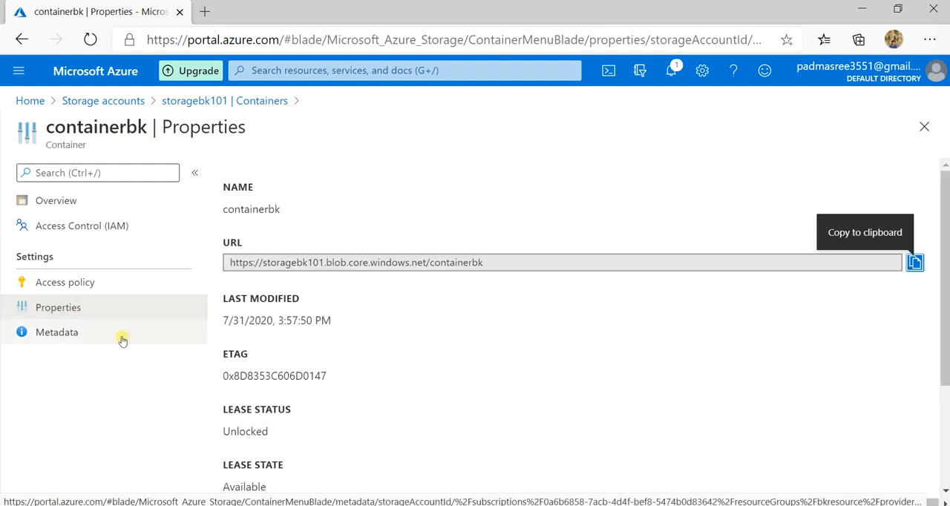
pyautogui.click(916, 264)
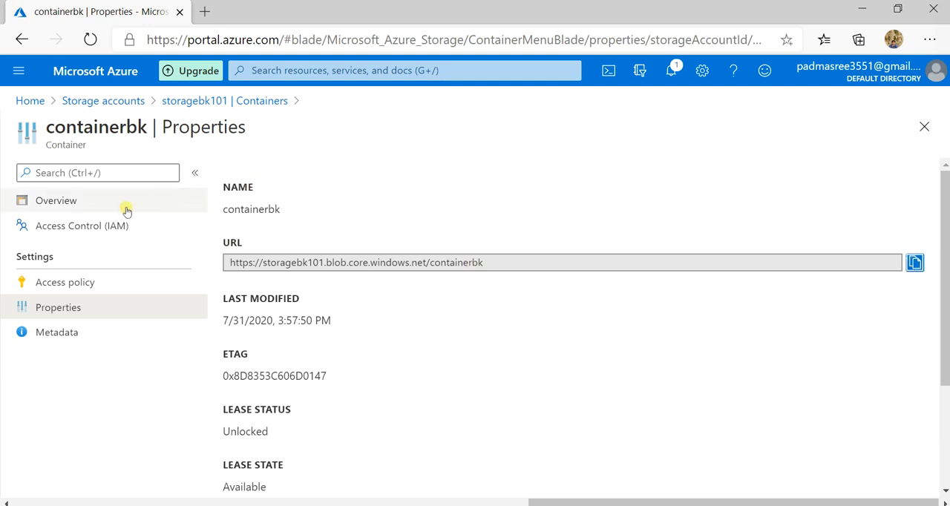
# Return to the storagebk101 storage account and copy the key1 access key
pyautogui.click(30, 101)
pyautogui.click(194, 191)
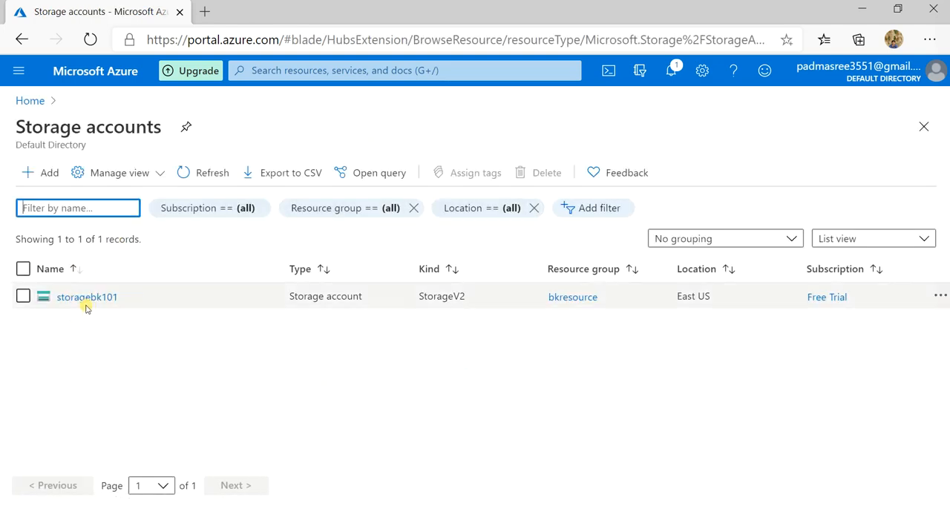
pyautogui.click(88, 298)
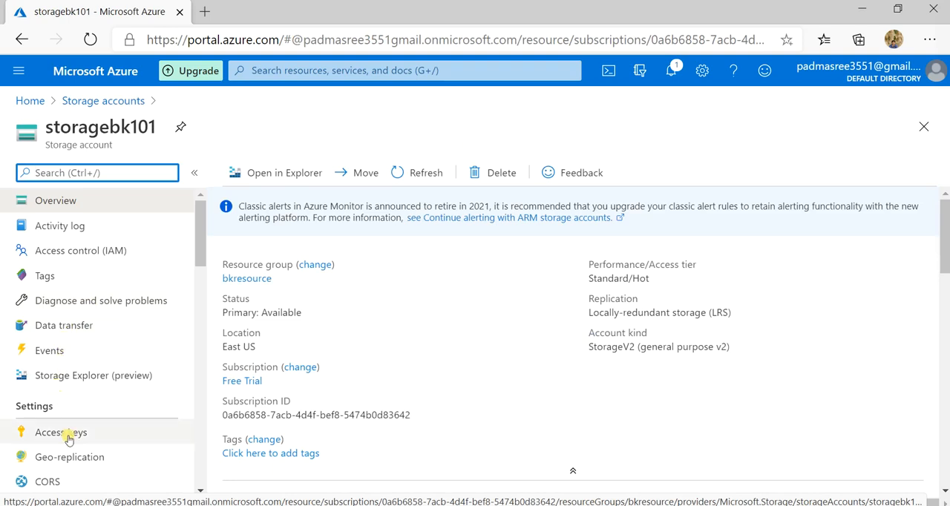
pyautogui.click(67, 435)
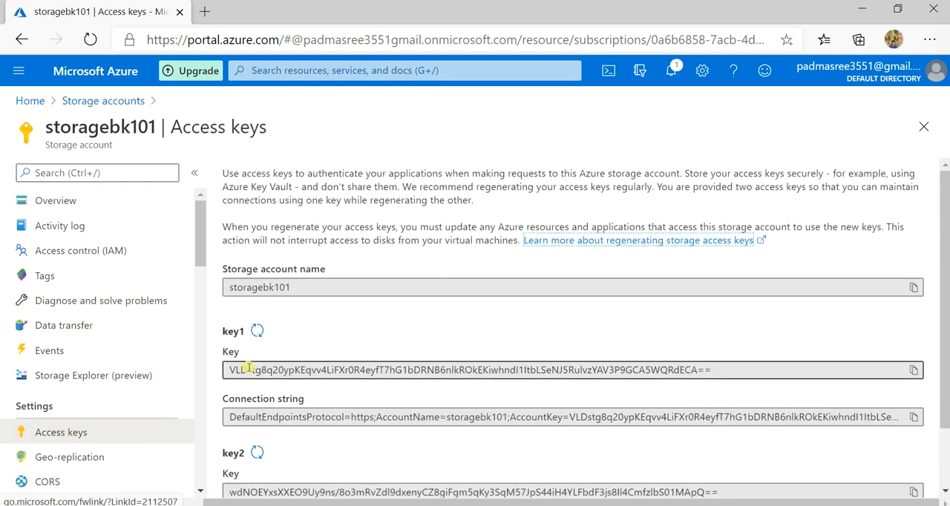
pyautogui.scroll(-1, 239, 349)
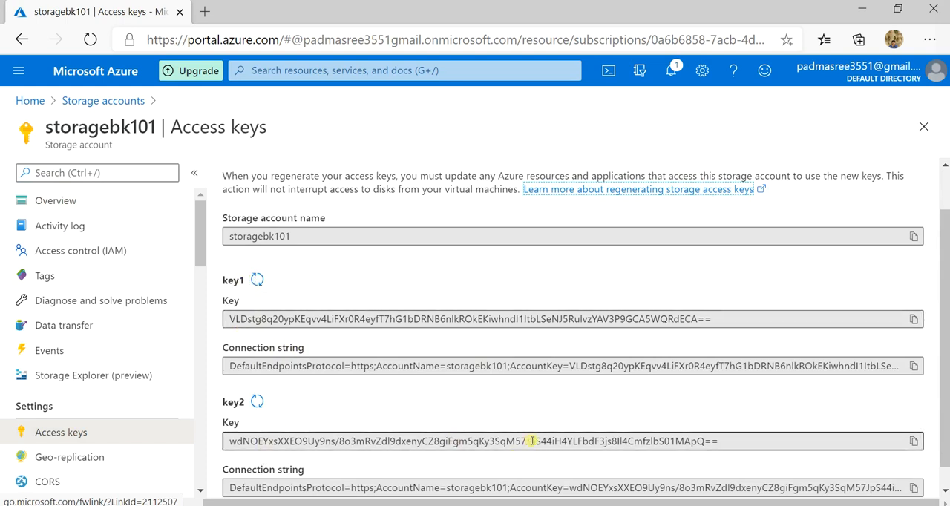
pyautogui.click(912, 321)
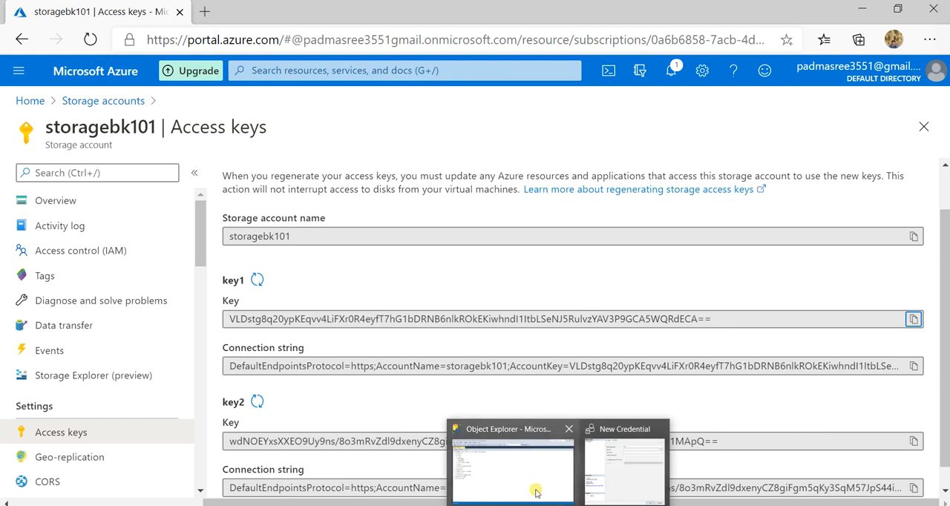
# Switch to SQL Server Management Studio and create the test credential with identity storagebk101 and the copied access key as its confirmed password
pyautogui.click(512, 468)
pyautogui.click(608, 479)
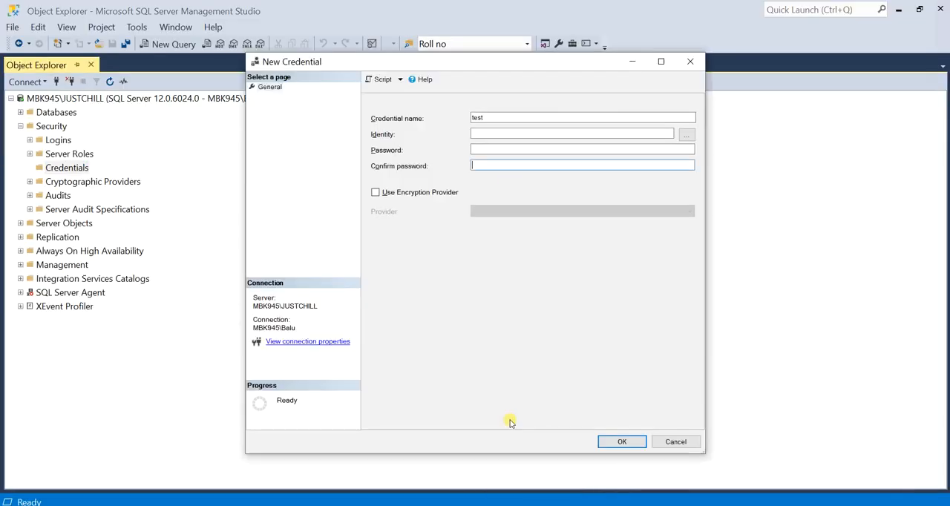
pyautogui.write('storagebk101')
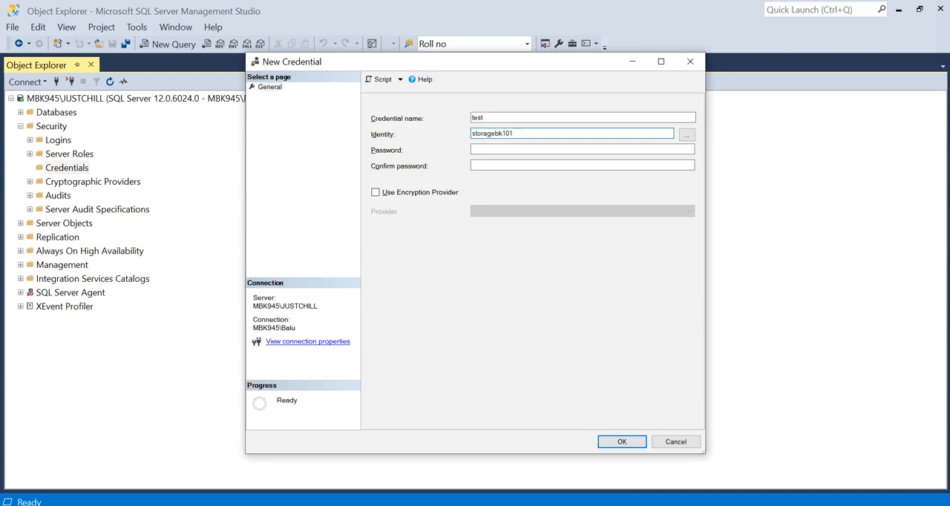
pyautogui.press('Tab')
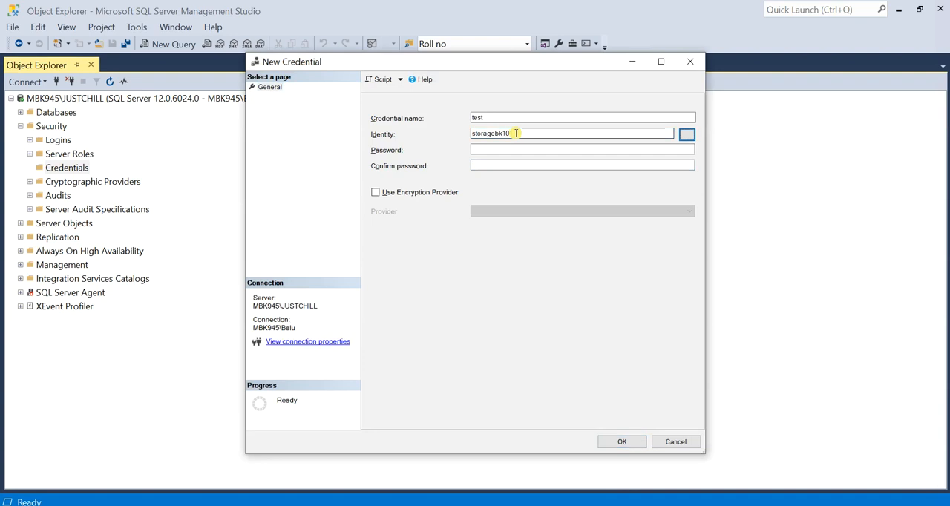
pyautogui.click(499, 147)
pyautogui.hotkey('ctrl', 'v')
pyautogui.click(489, 166)
pyautogui.hotkey('ctrl', 'v')
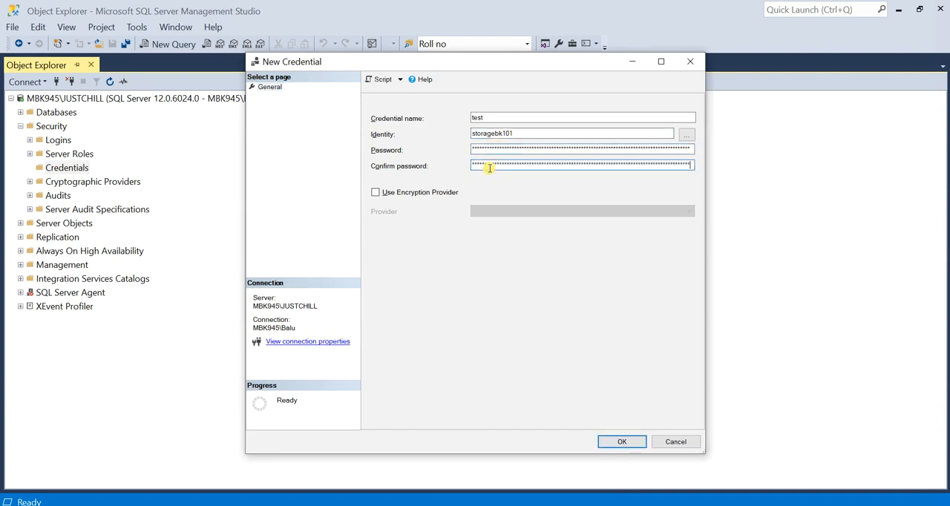
pyautogui.click(616, 442)
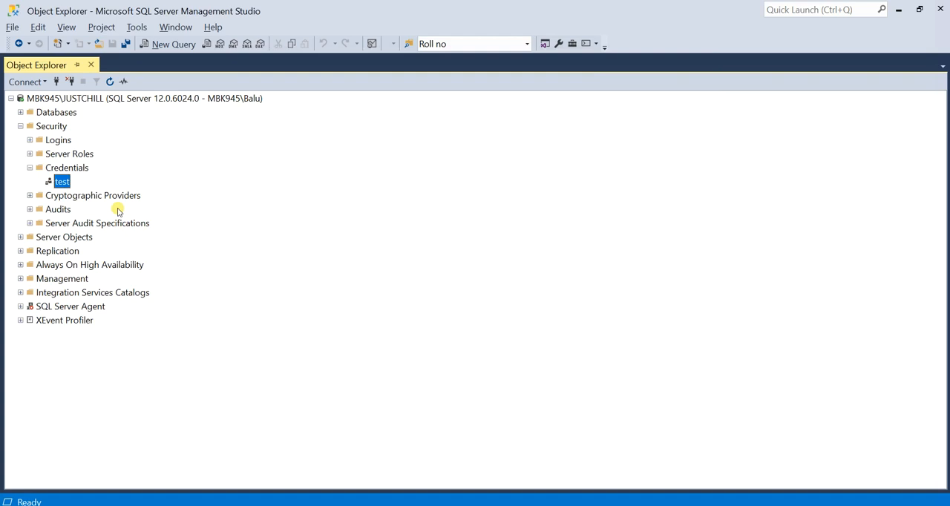
# Open a new query, paste the backup-to-URL script and change the database name to sample202
pyautogui.click(164, 43)
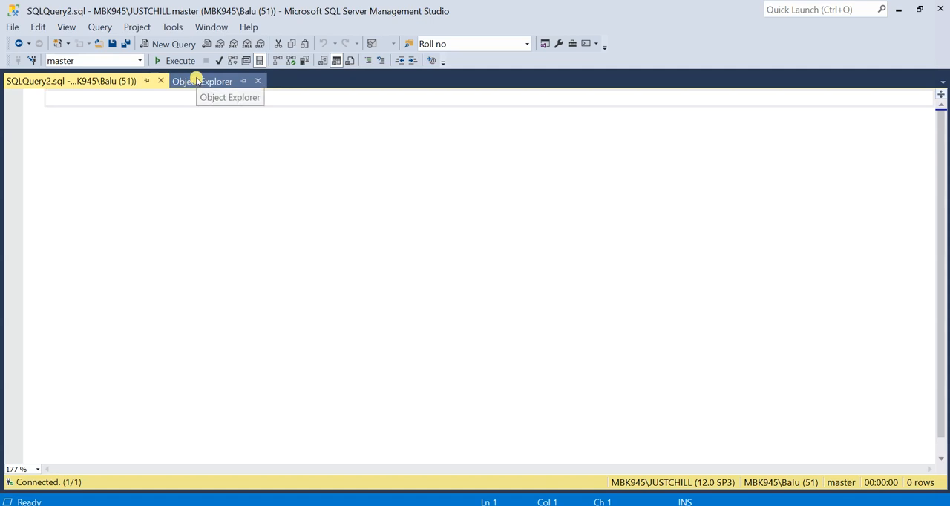
pyautogui.hotkey('ctrl', 'v')
pyautogui.scroll(1, 231, 222)
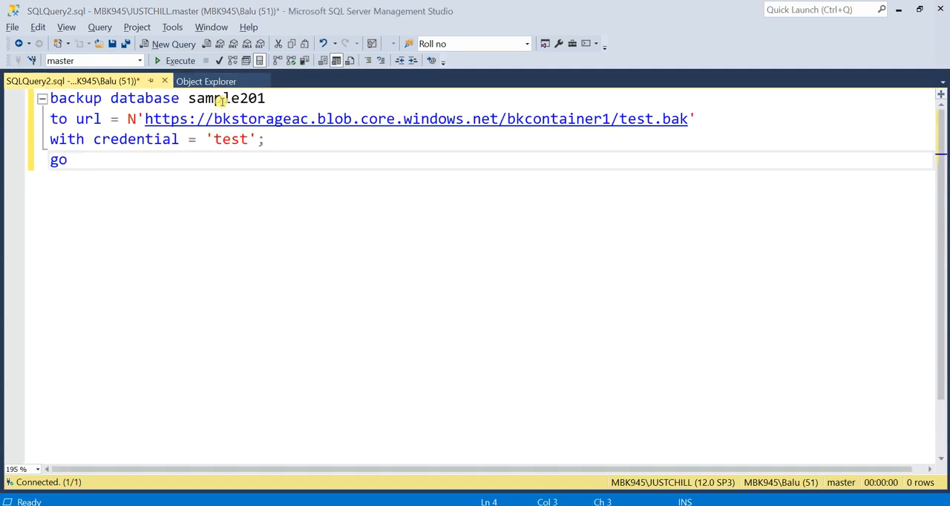
pyautogui.click(265, 98)
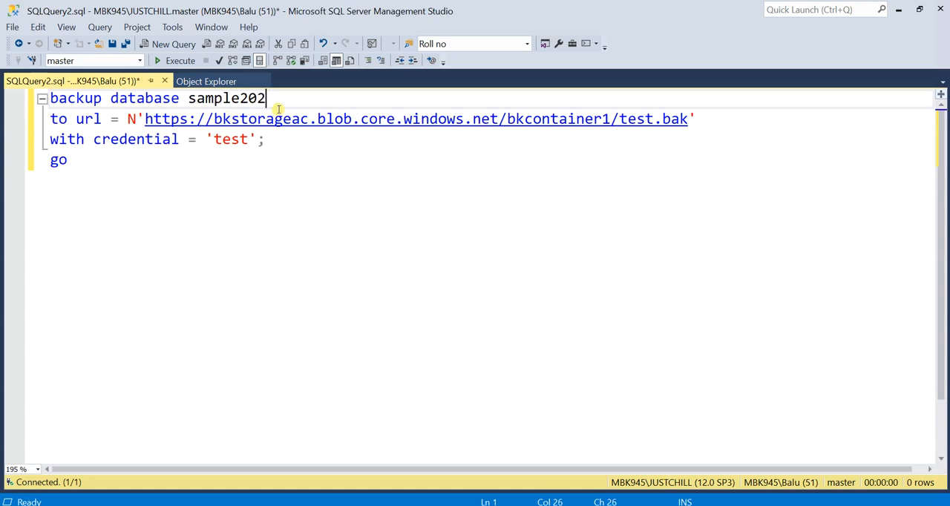
pyautogui.click(162, 124)
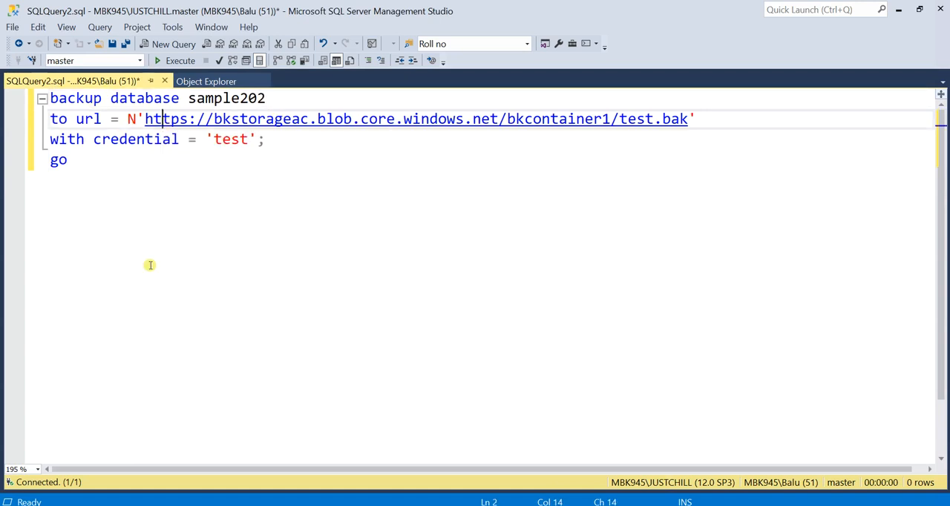
# Switch to the Azure portal, open the containerbk container of storagebk101 and copy its URL from the properties
pyautogui.hotkey('alt', 'Tab')
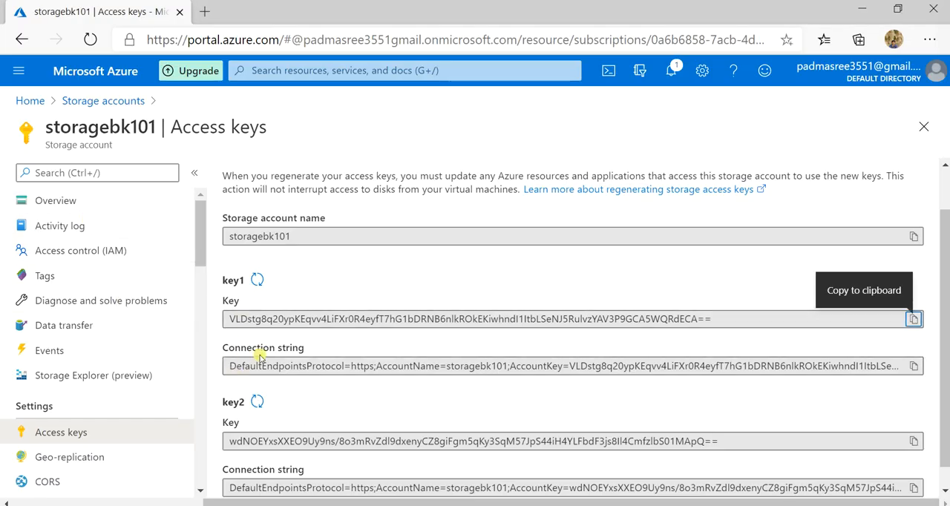
pyautogui.click(59, 201)
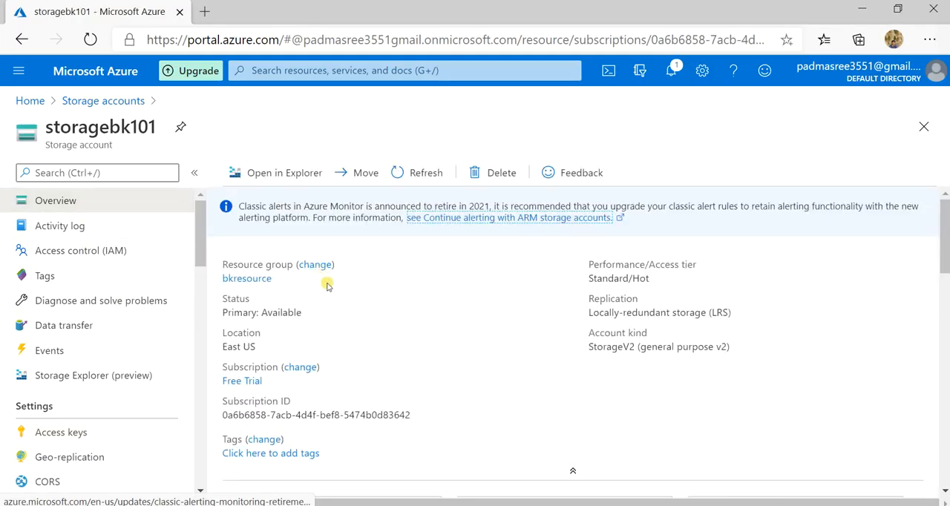
pyautogui.scroll(-3, 305, 329)
pyautogui.click(312, 284)
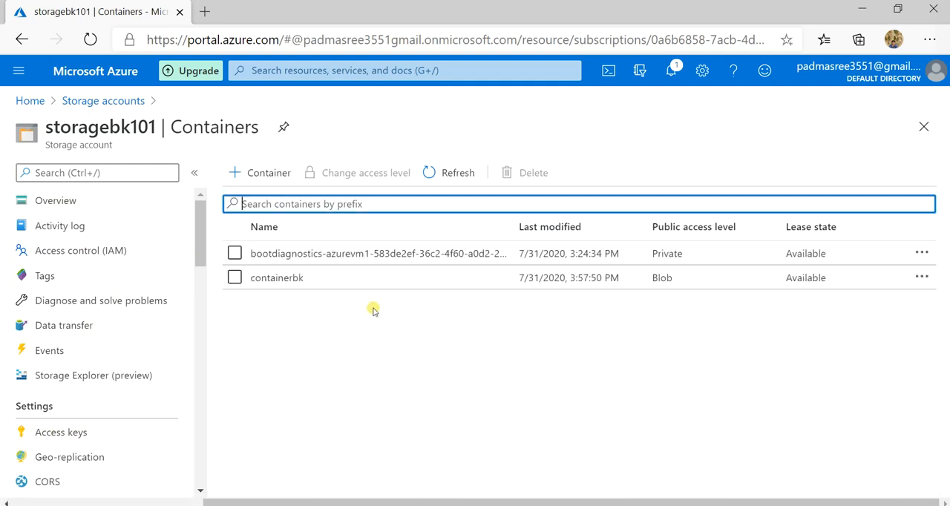
pyautogui.click(265, 280)
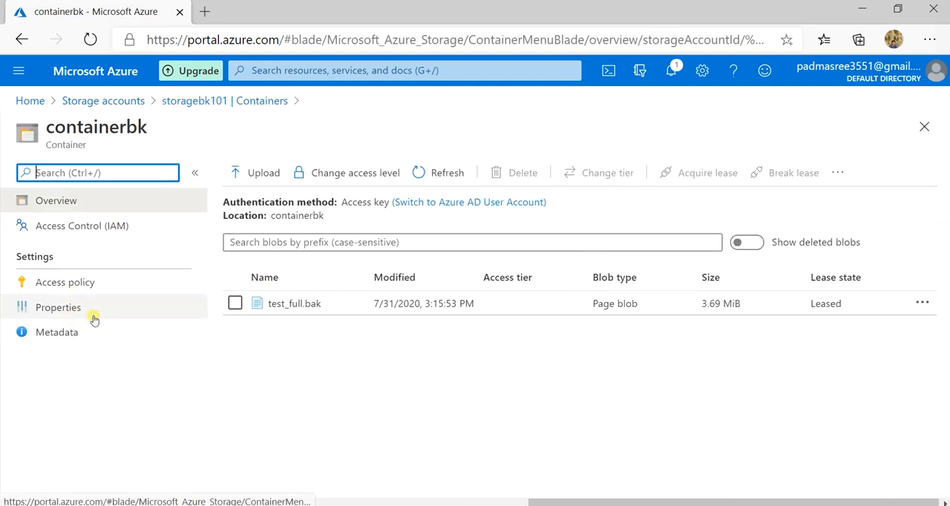
pyautogui.click(119, 315)
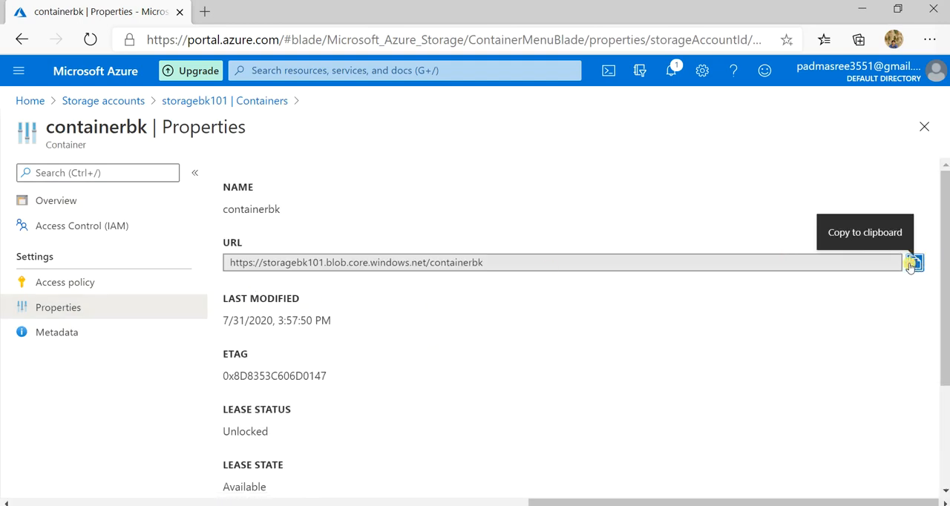
# Return to SQL Server Management Studio and try to run the sample202 backup query
pyautogui.click(641, 505)
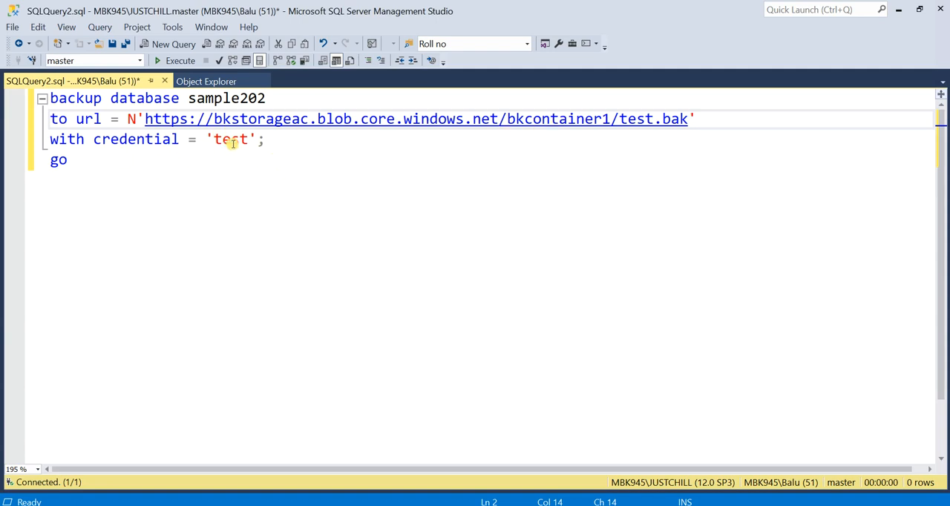
pyautogui.click(178, 61)
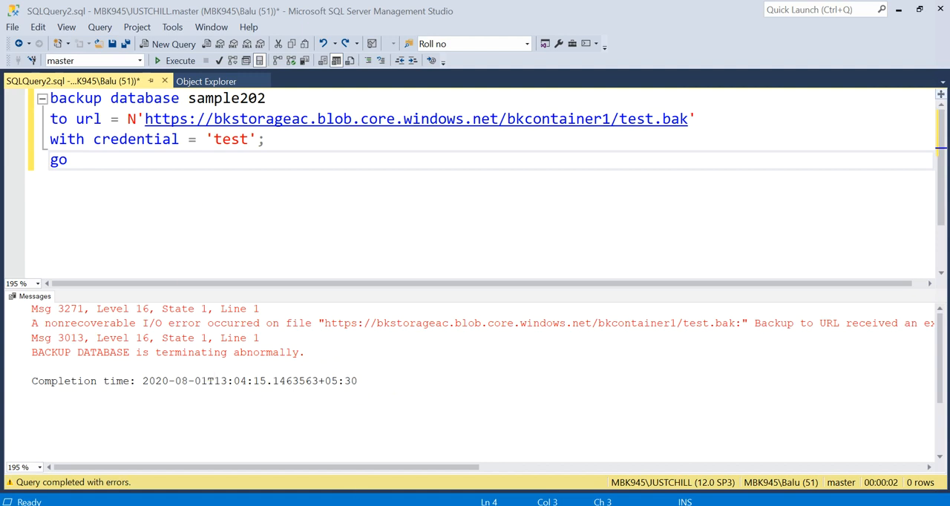
# Switch to the Chrome browser and examine the Microsoft support article's cause and recommended account kind for backup-to-URL error 3271
pyautogui.click(423, 505)
pyautogui.scroll(3, 280, 252)
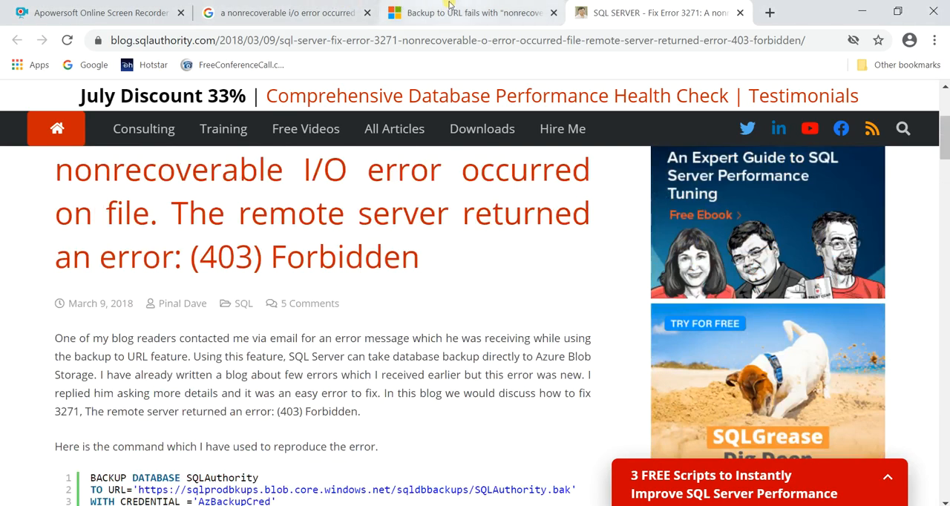
pyautogui.click(449, 9)
pyautogui.scroll(10, 311, 253)
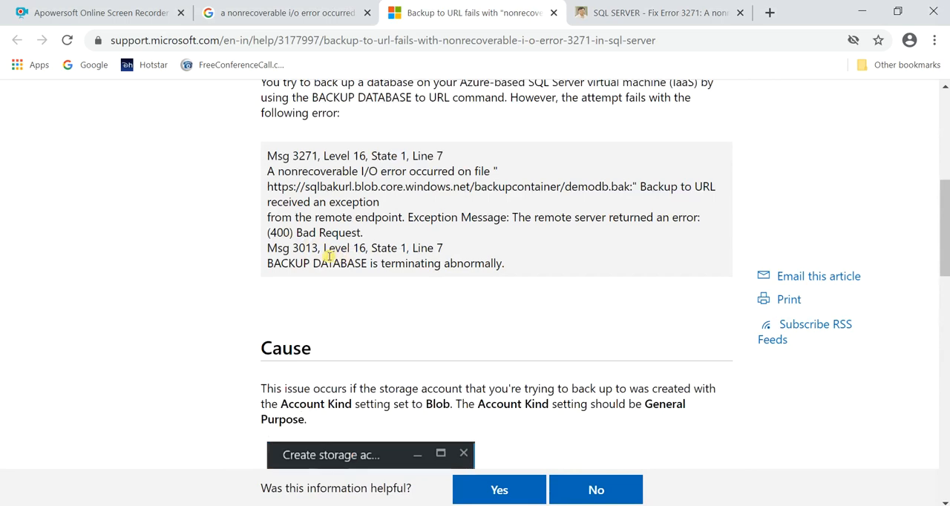
pyautogui.scroll(4, 329, 256)
pyautogui.tripleClick(345, 260)
pyautogui.scroll(-8, 349, 262)
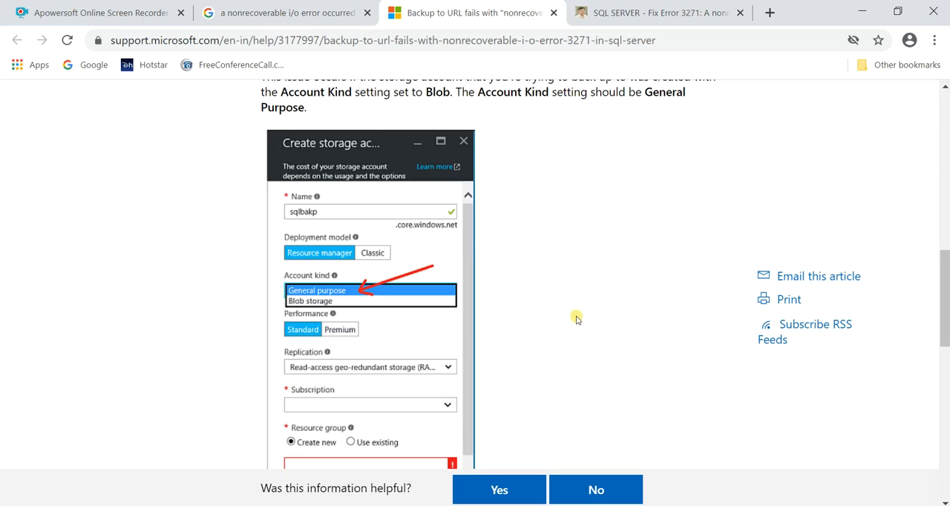
pyautogui.scroll(-1, 578, 320)
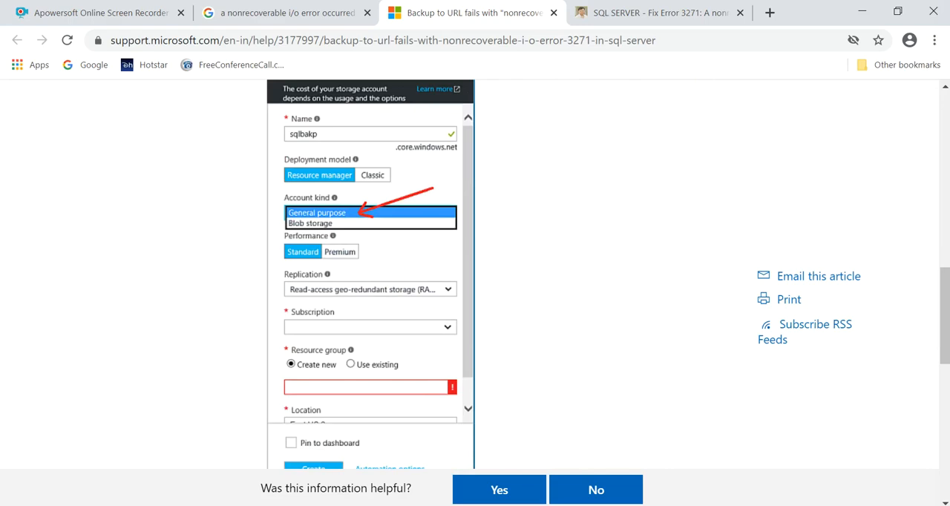
# Switch back to SQL Server Management Studio, change the end of the backup URL to bkcontainer/sample202.bak and run the query
pyautogui.click(558, 505)
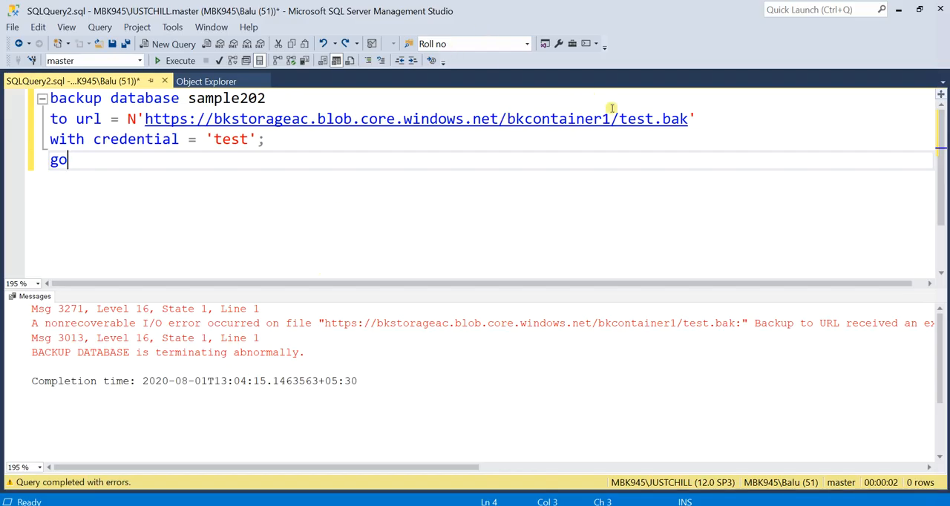
pyautogui.doubleClick(636, 121)
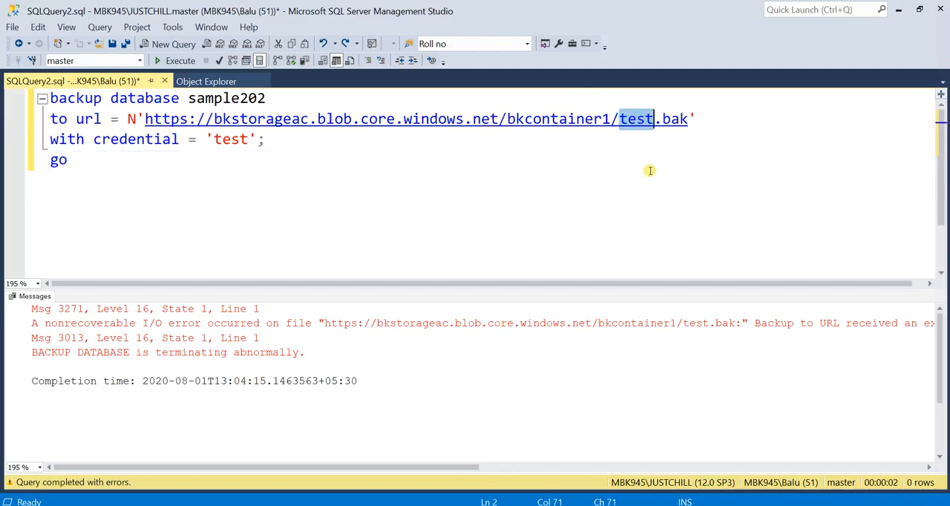
pyautogui.click(610, 120)
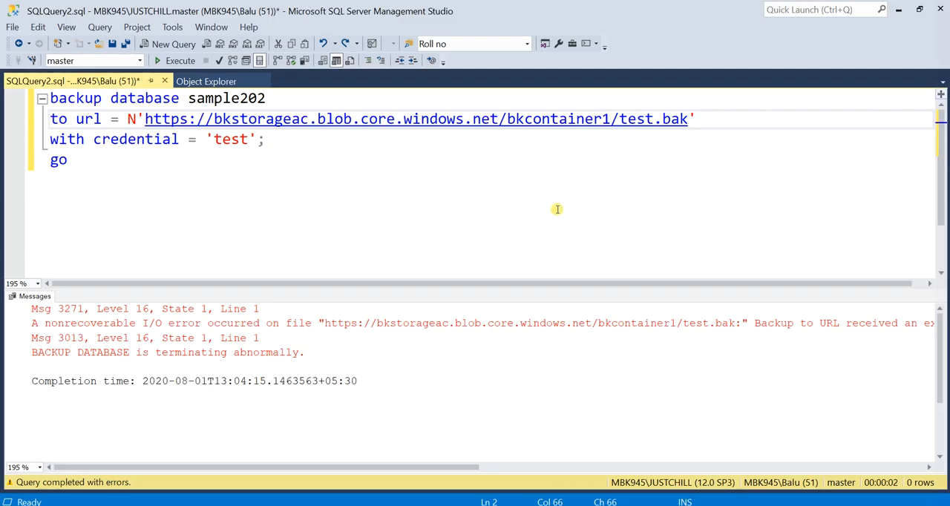
pyautogui.press('BackSpace')
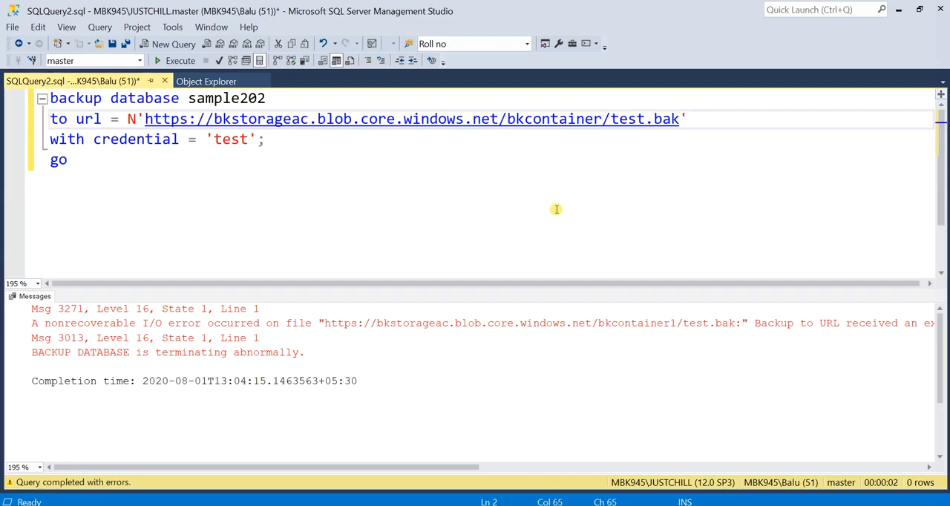
pyautogui.doubleClick(622, 120)
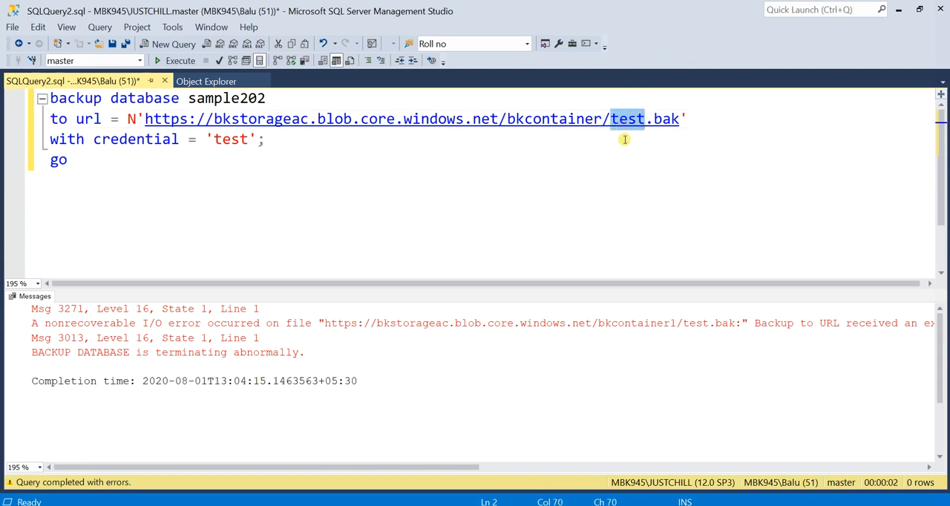
pyautogui.write('sample2')
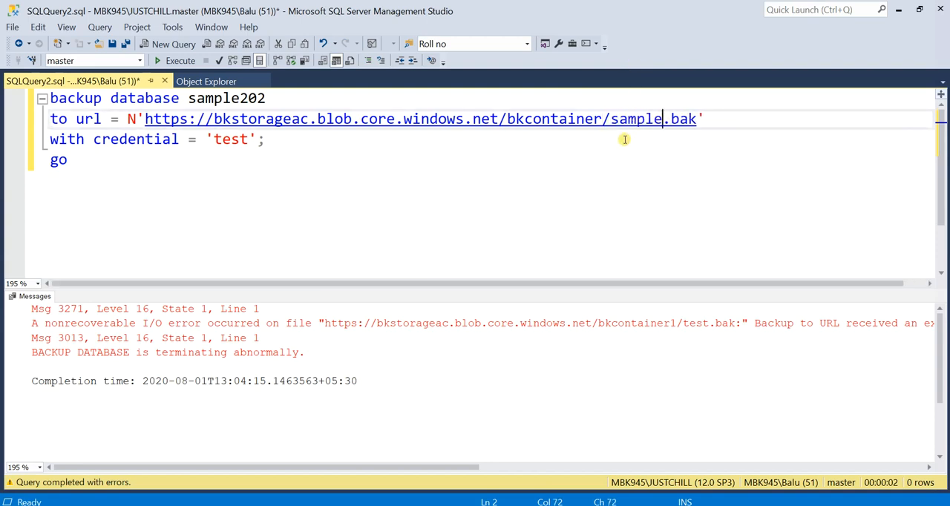
pyautogui.write('02')
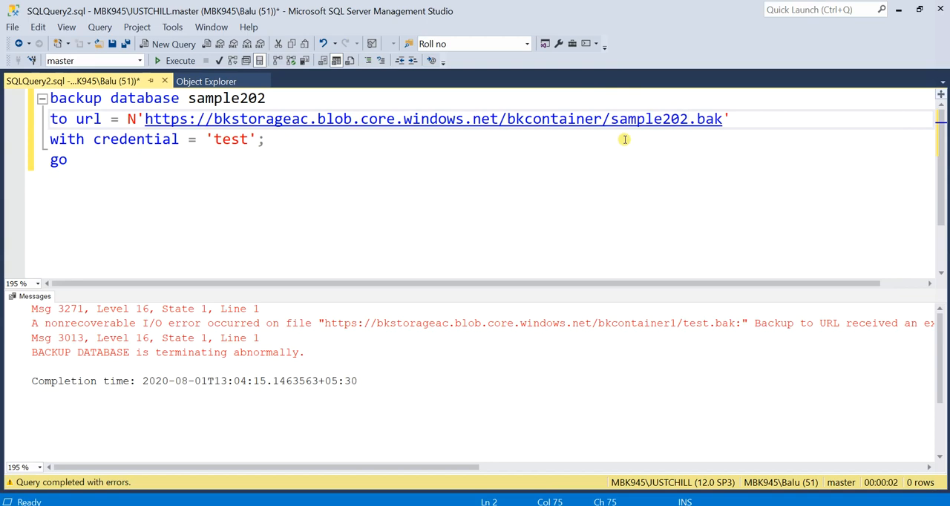
pyautogui.click(236, 208)
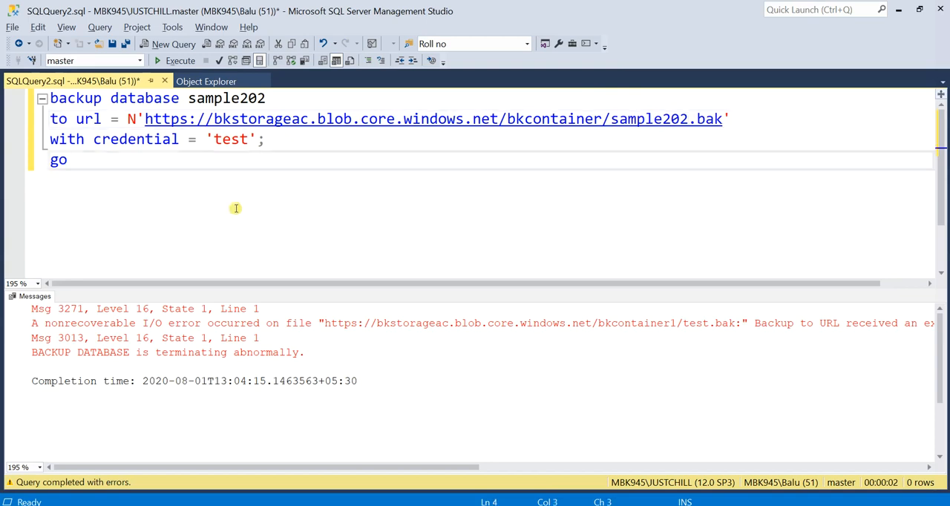
pyautogui.click(181, 60)
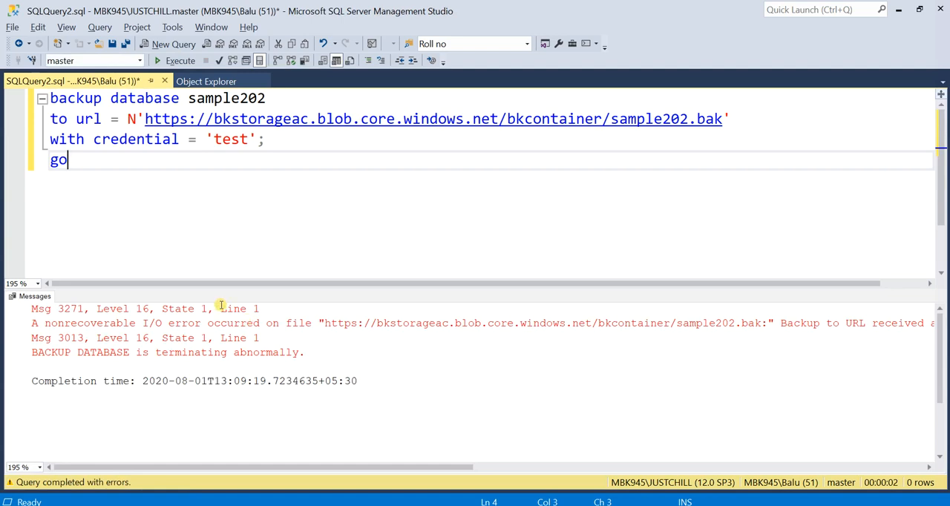
# Switch to the Azure portal and copy the containerbk container's URL from its properties
pyautogui.click(301, 121)
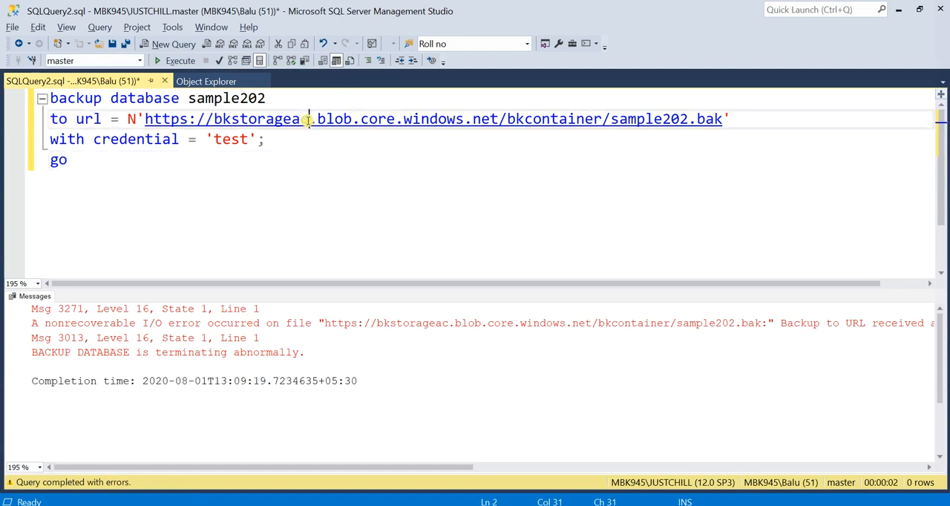
pyautogui.hotkey('alt', 'Tab')
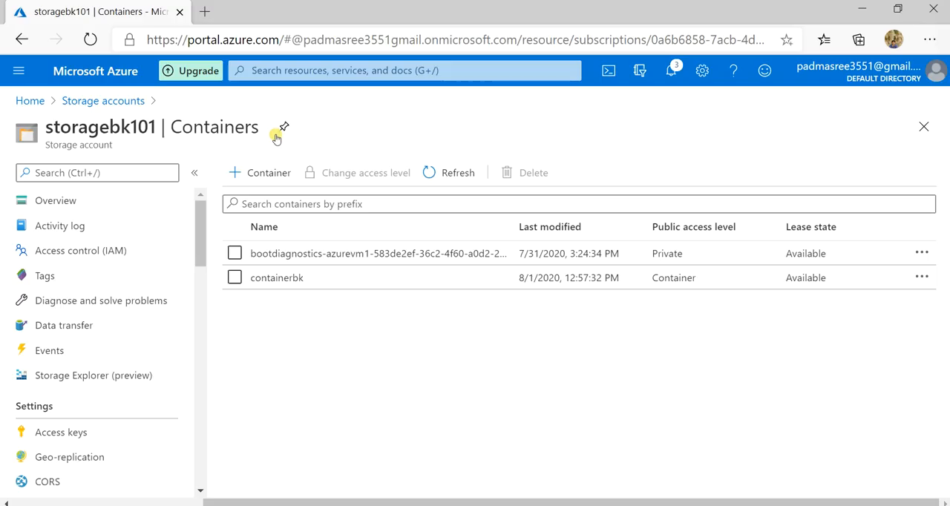
pyautogui.click(292, 280)
pyautogui.click(89, 314)
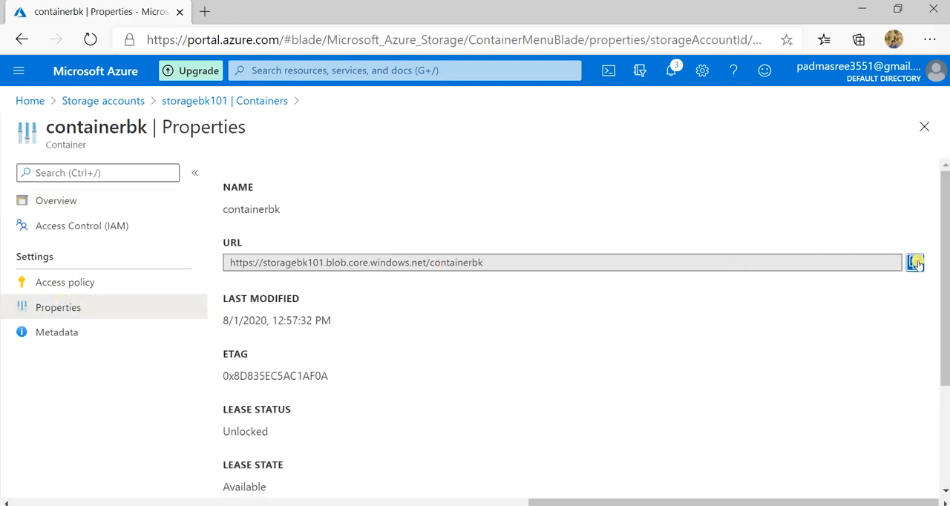
pyautogui.hotkey('alt', 'Tab')
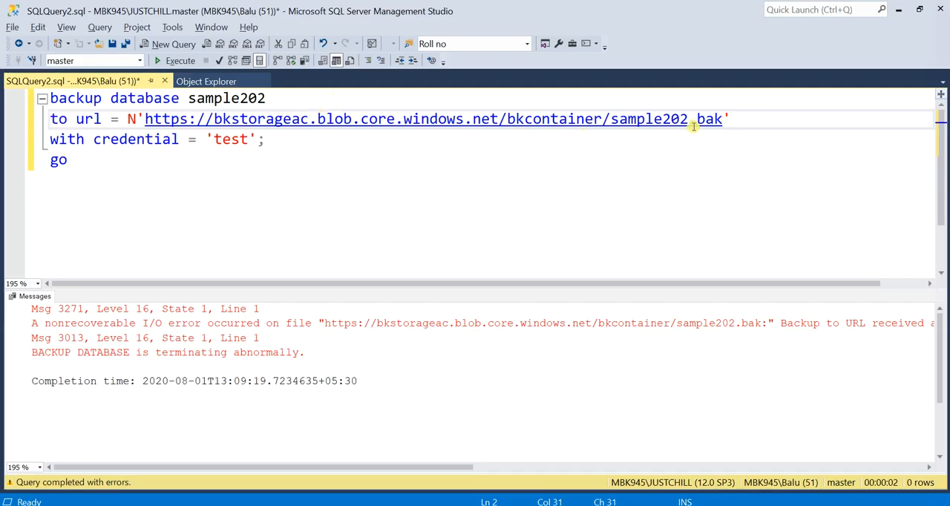
pyautogui.moveTo(610, 121); pyautogui.dragTo(144, 121)
pyautogui.hotkey('ctrl', 'v')
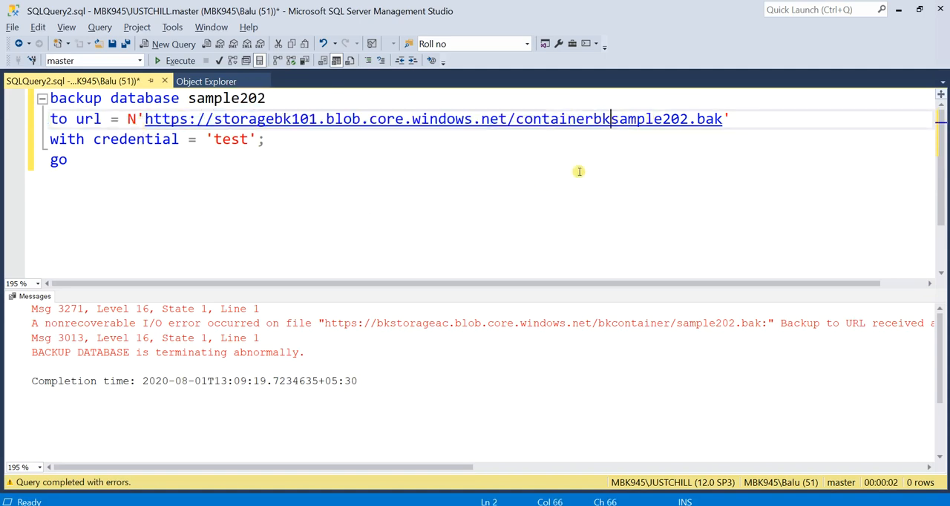
pyautogui.write('/')
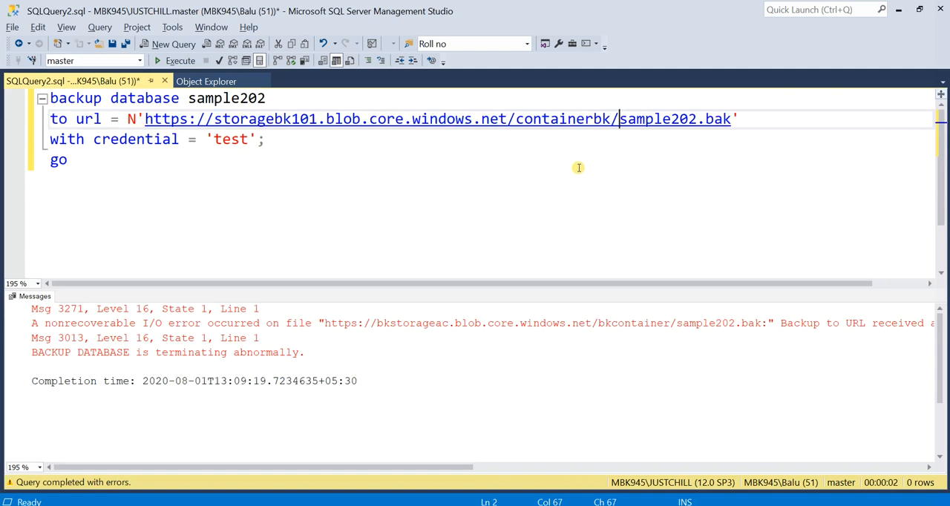
# Run the sample202 backup query and check the containerbk container's overview in the Azure portal for the backup file
pyautogui.click(174, 63)
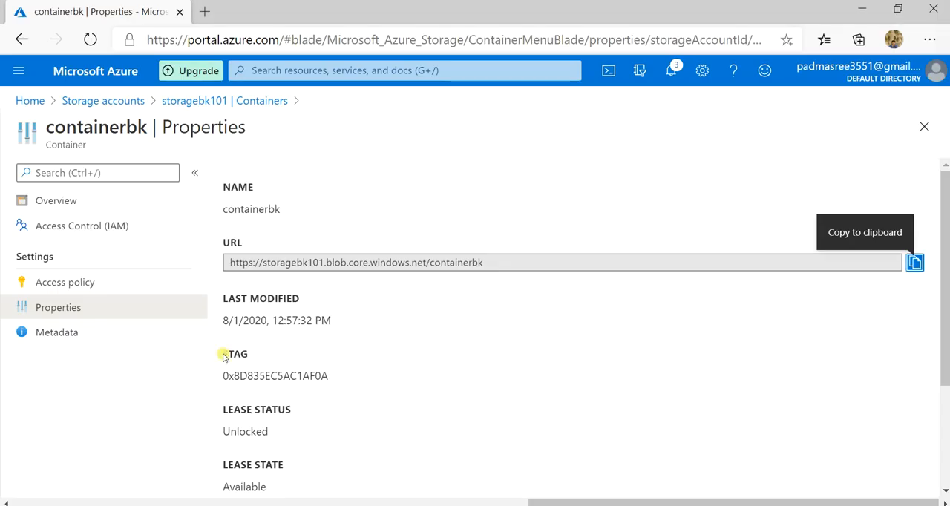
pyautogui.click(110, 195)
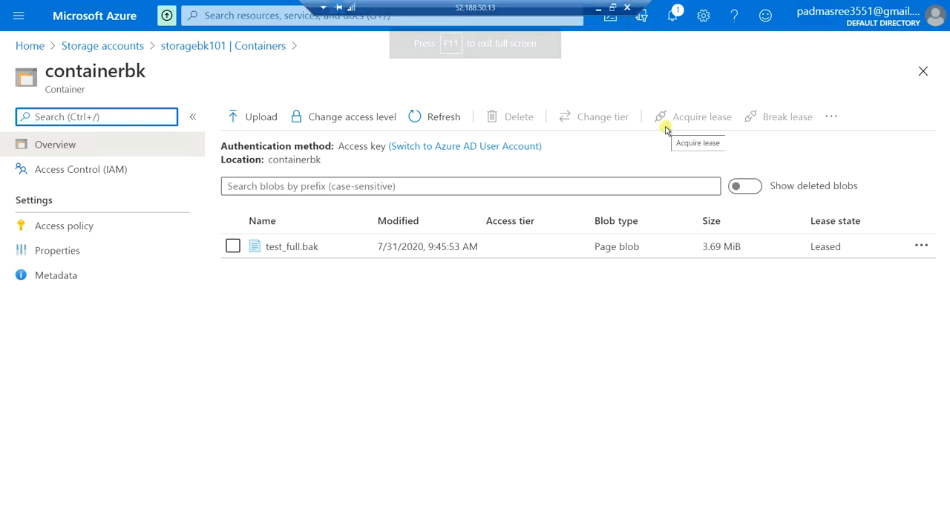
pyautogui.click(598, 7)
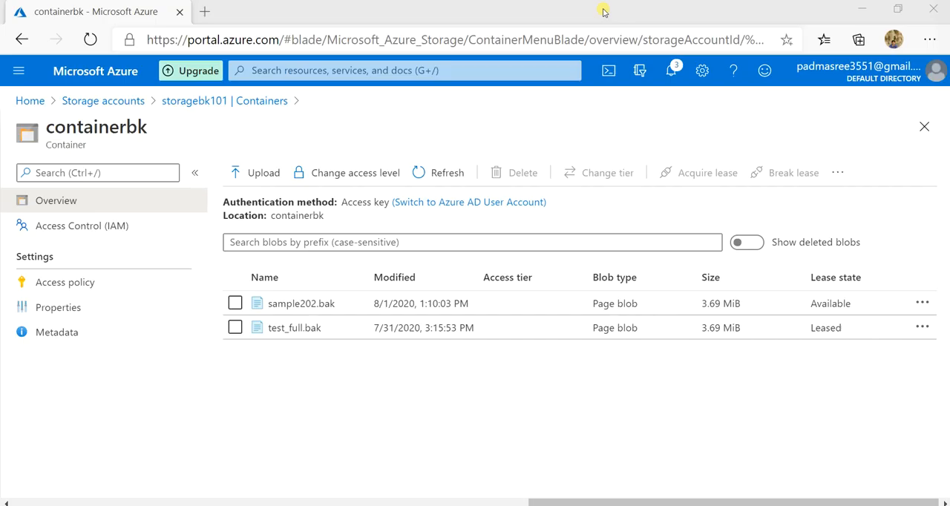
pyautogui.click(862, 8)
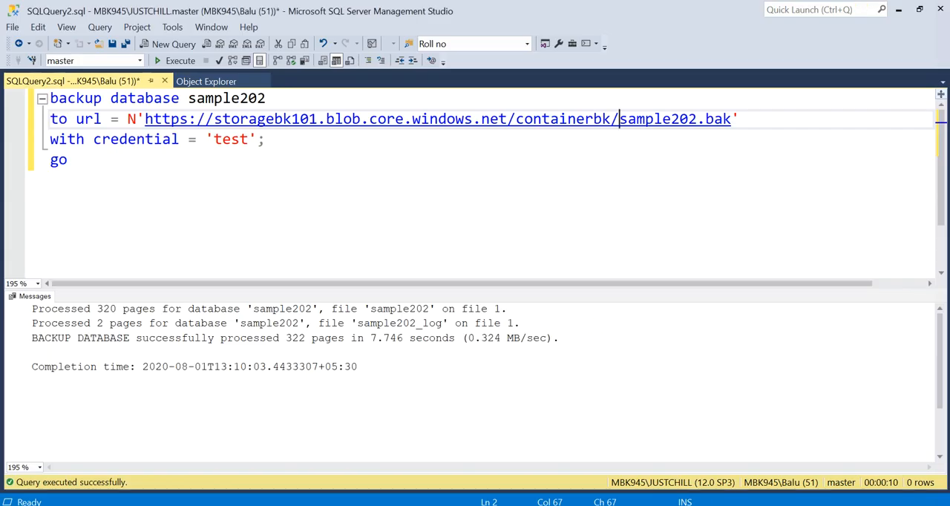
# Switch to the Azure VM's remote desktop, sign out of the Azure portal and return to SQL Server Management Studio there
pyautogui.click(586, 453)
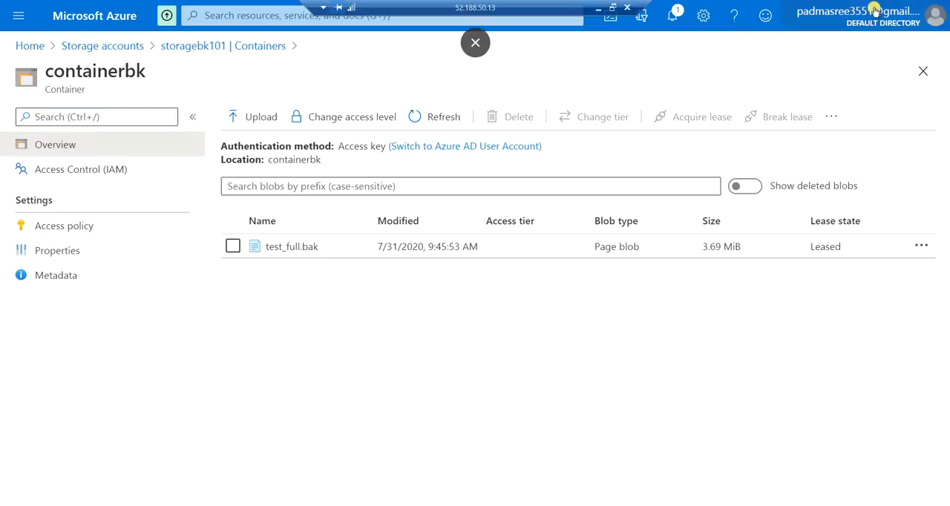
pyautogui.click(934, 15)
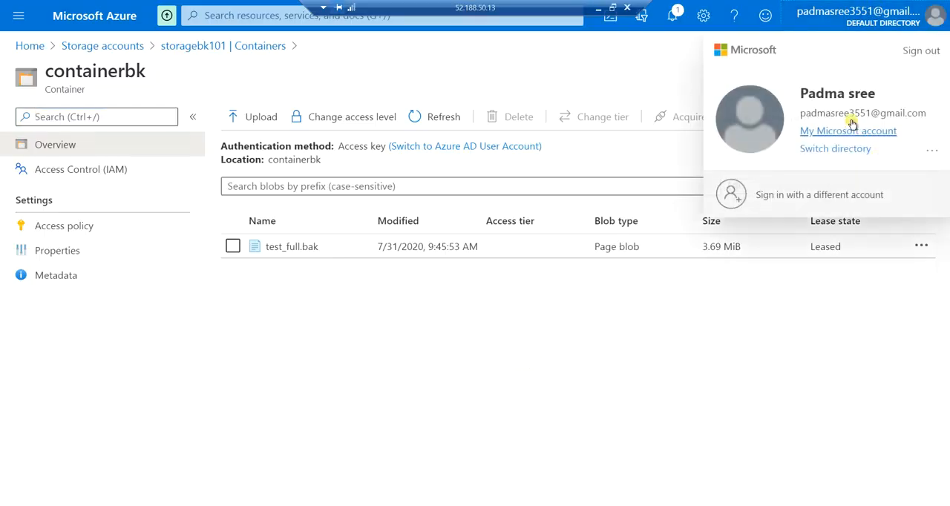
pyautogui.click(919, 48)
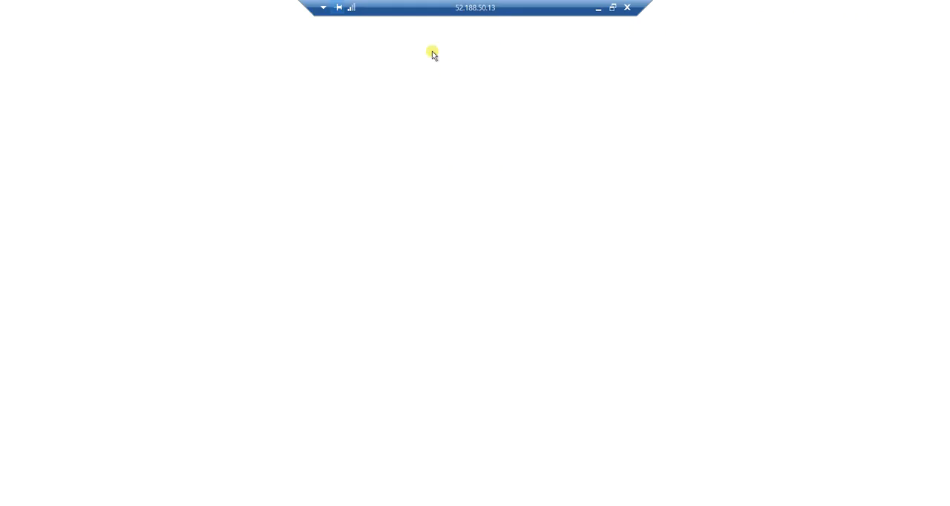
pyautogui.click(469, 38)
pyautogui.click(896, 8)
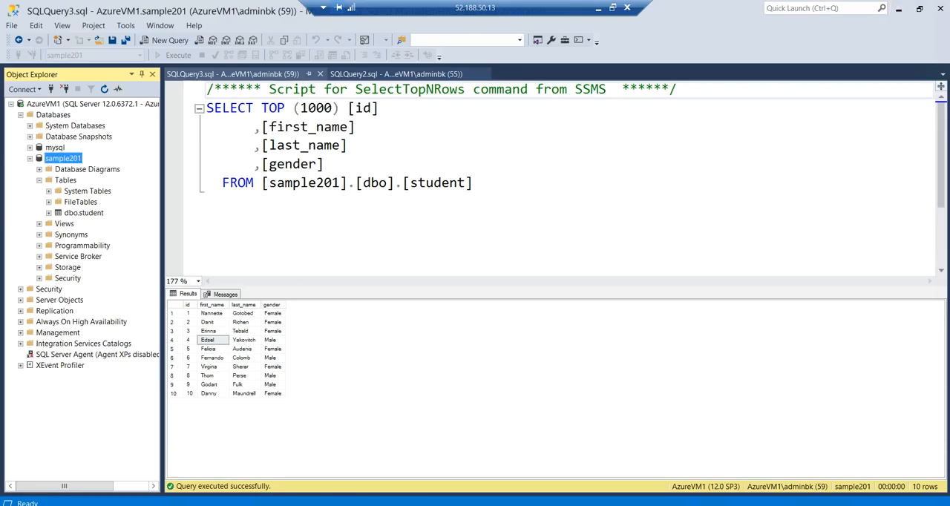
# Examine the identity and password settings of the server credential abc on AzureVM1
pyautogui.click(30, 158)
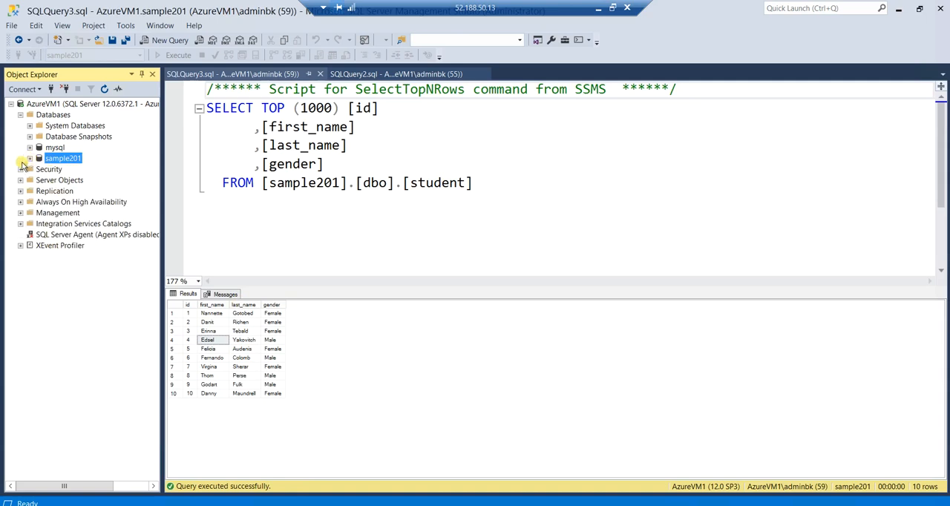
pyautogui.click(21, 170)
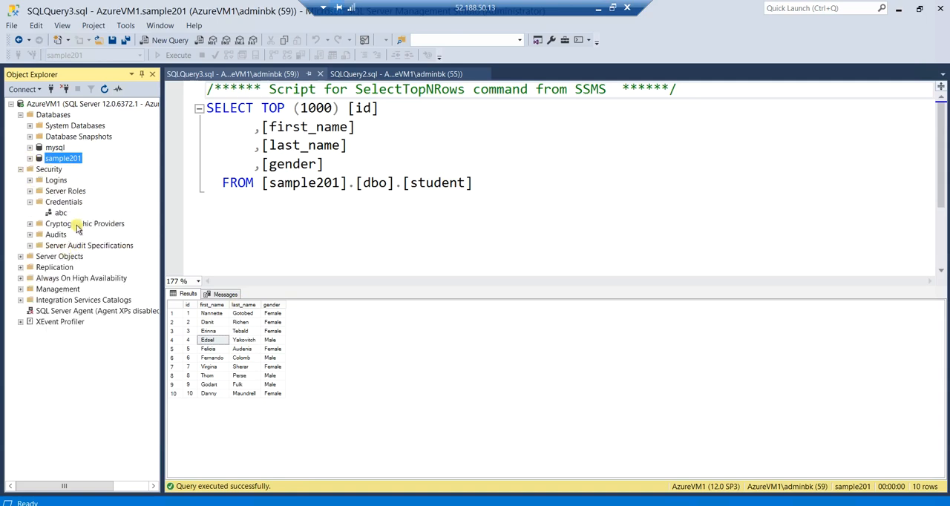
pyautogui.click(65, 203)
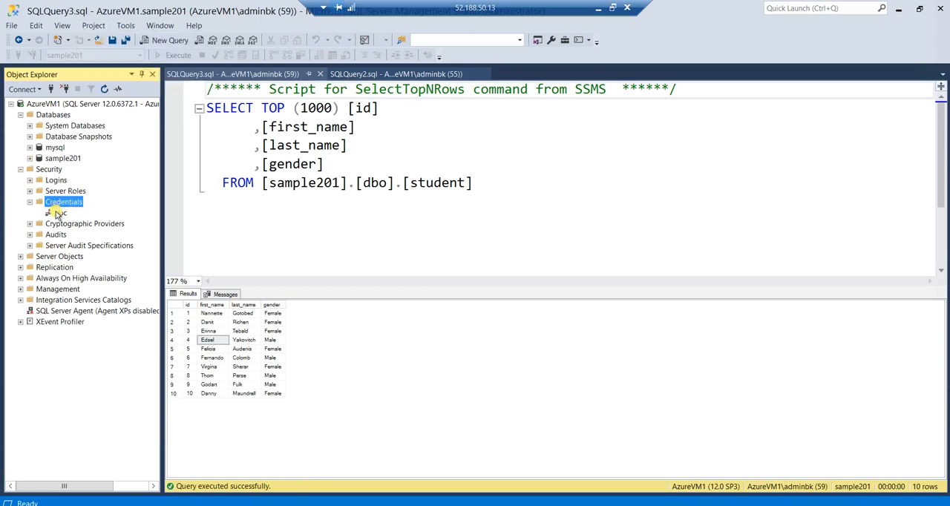
pyautogui.doubleClick(58, 214)
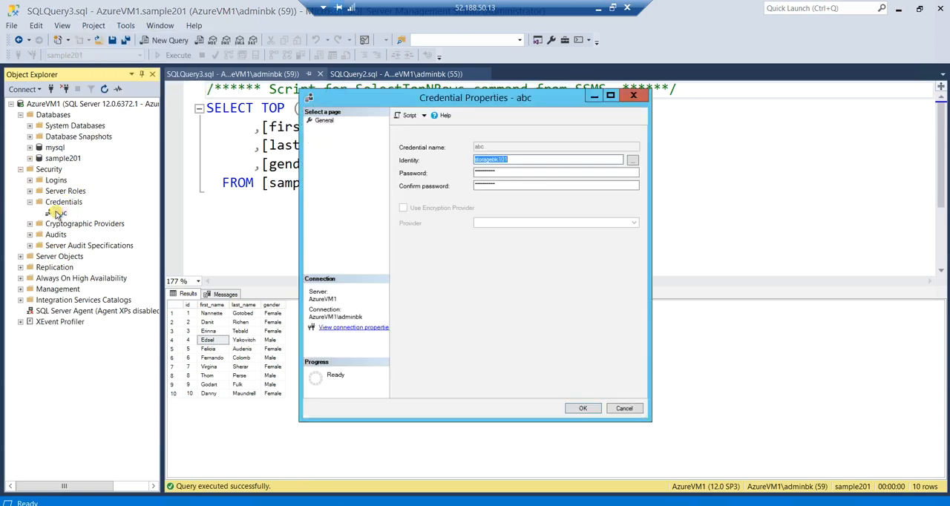
pyautogui.click(527, 158)
pyautogui.click(513, 172)
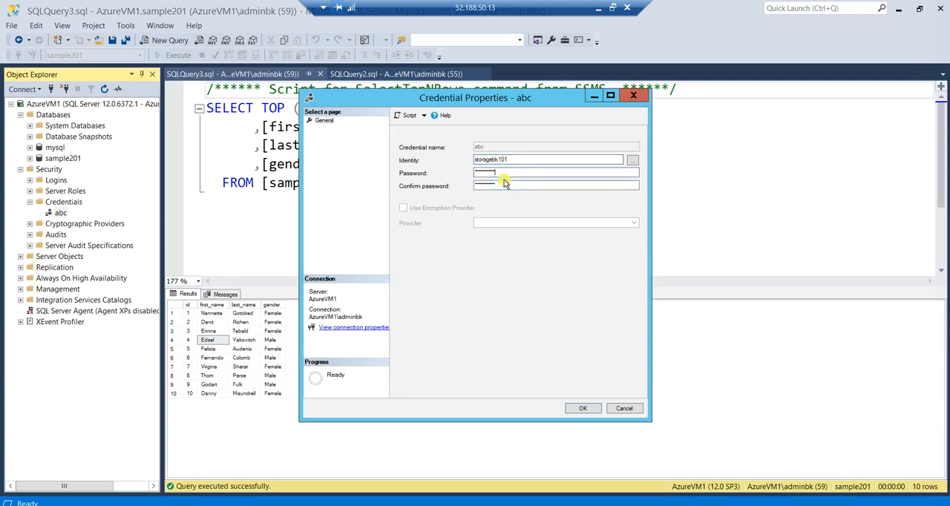
pyautogui.click(584, 409)
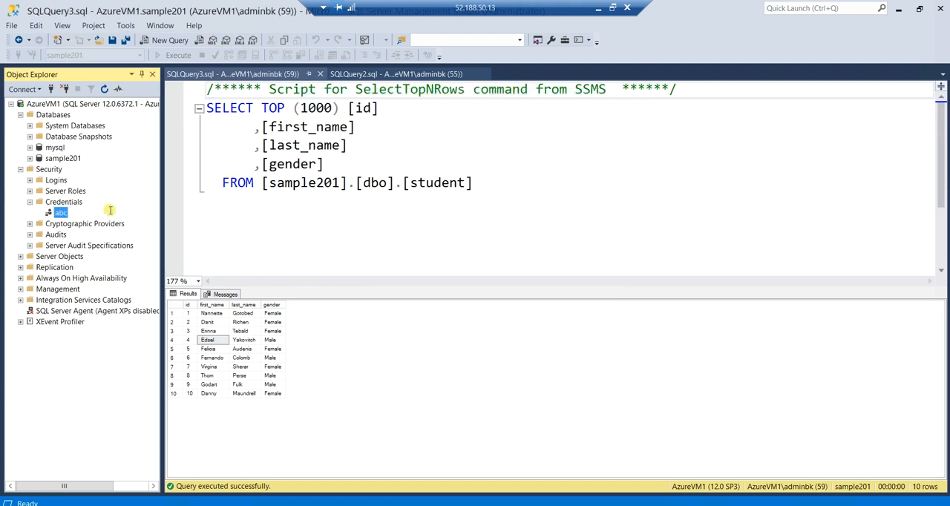
pyautogui.click(19, 172)
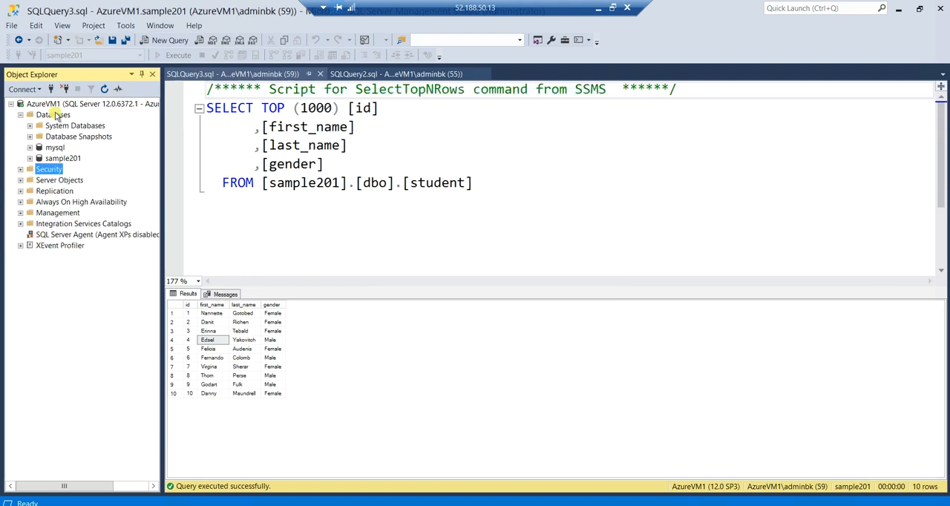
# Close the student table's SELECT query and start a database restore on AzureVM1
pyautogui.click(316, 75)
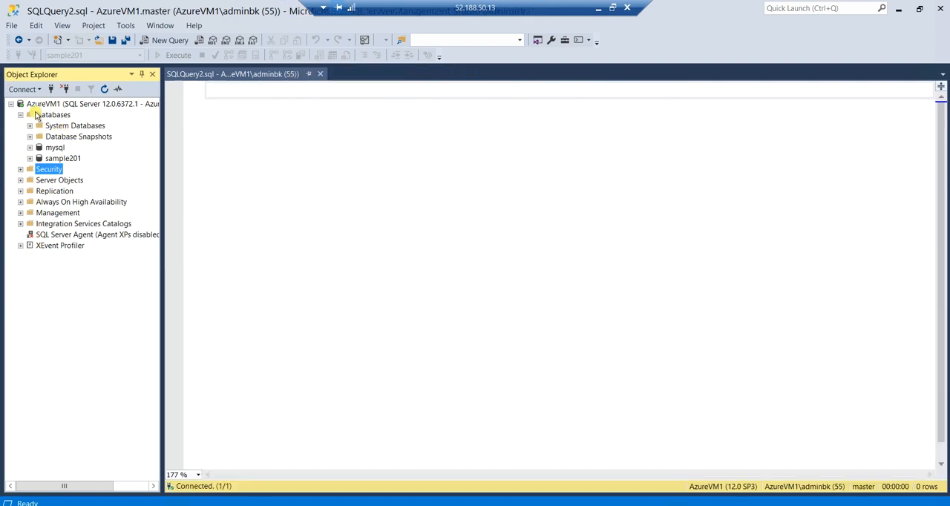
pyautogui.click(50, 115)
pyautogui.rightClick(50, 115)
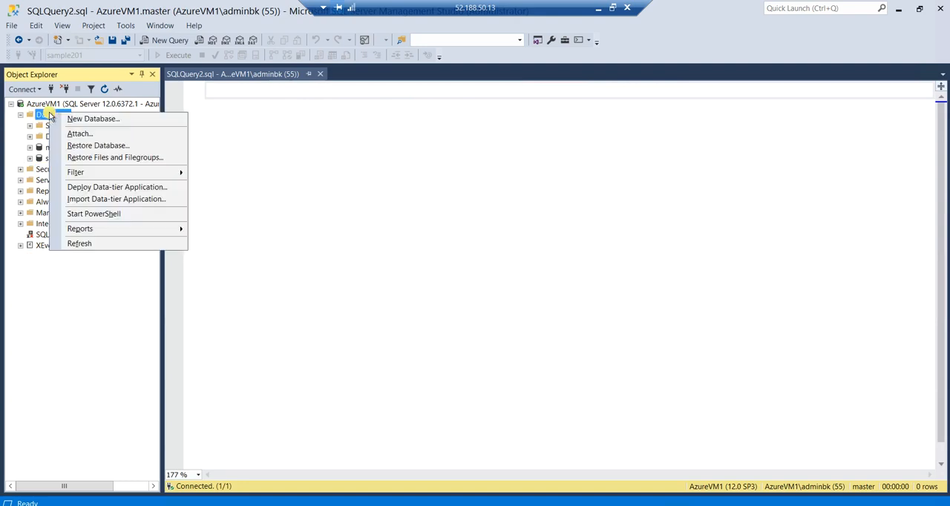
pyautogui.click(124, 145)
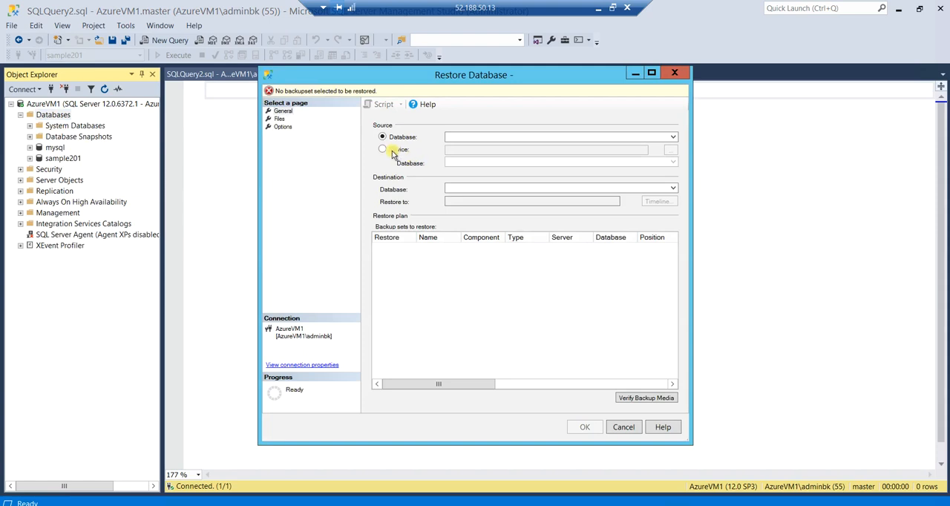
# Set the restore source to a device and choose URL as the backup media type
pyautogui.click(396, 152)
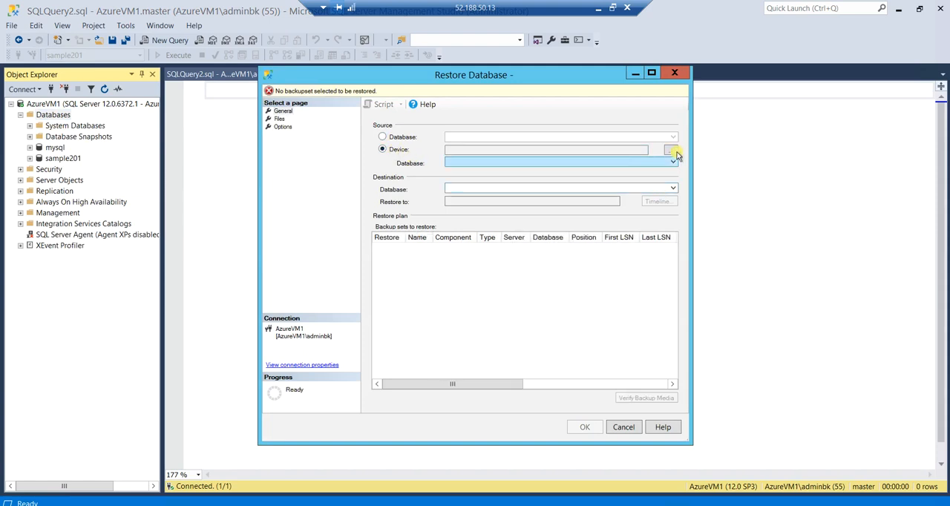
pyautogui.click(670, 152)
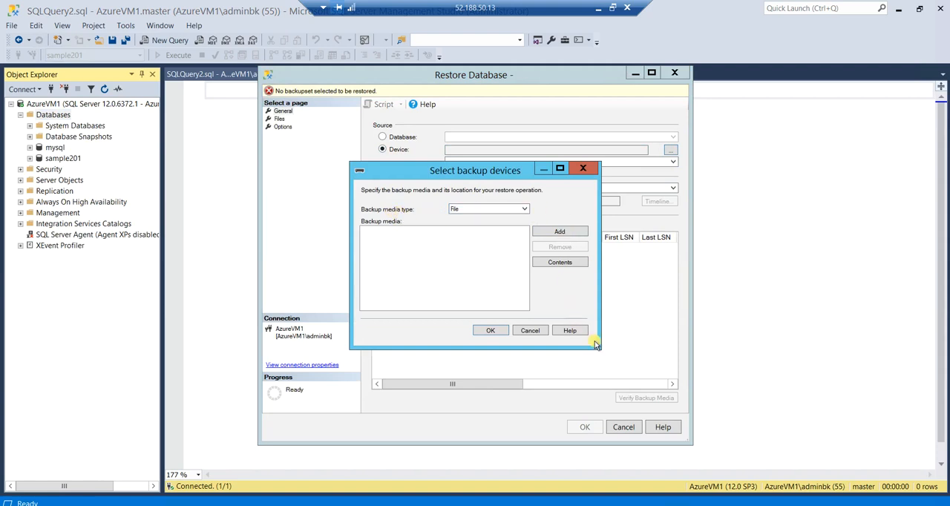
pyautogui.moveTo(600, 346); pyautogui.dragTo(767, 452)
pyautogui.click(690, 209)
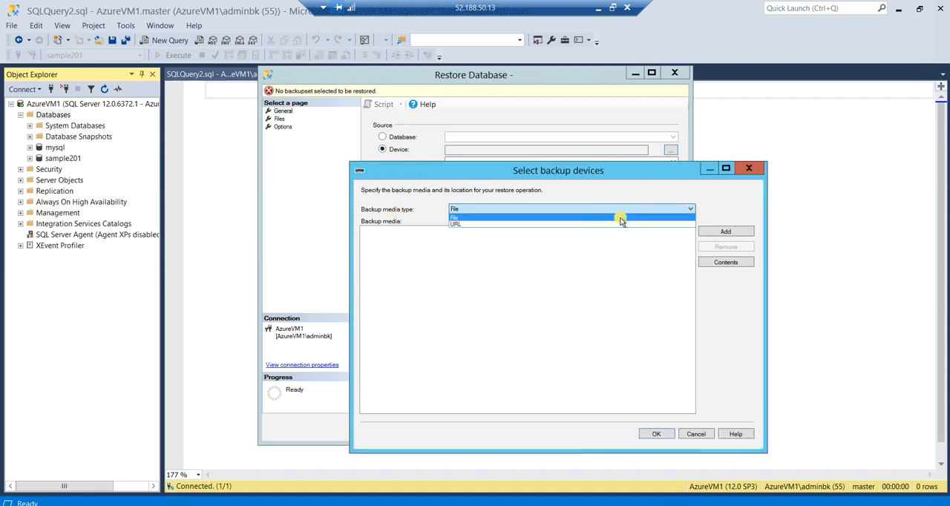
pyautogui.click(558, 224)
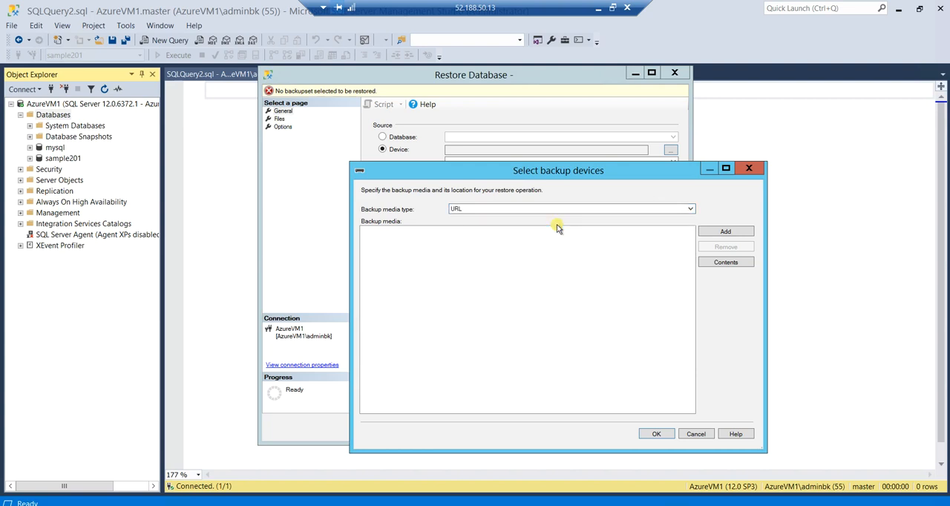
# Start adding an Azure Storage backup location and enter storageacbk101 as the storage account
pyautogui.click(711, 234)
pyautogui.click(583, 258)
pyautogui.click(463, 255)
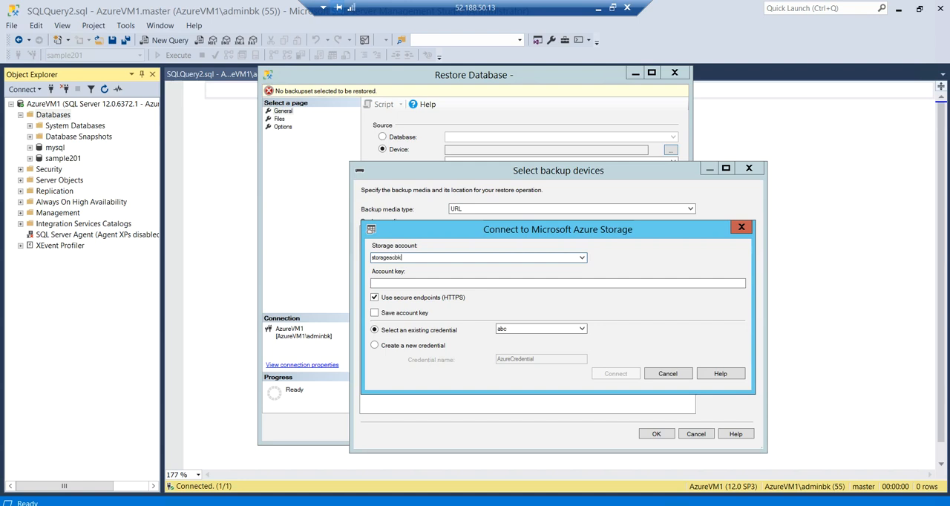
pyautogui.click(415, 282)
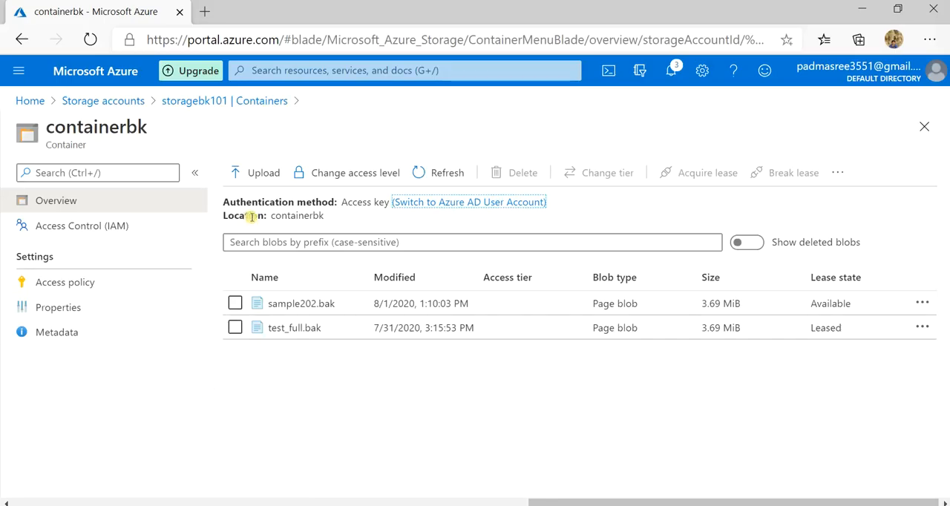
# Switch to the Azure portal, copy key1 from the storagebk101 account's access keys and return to the storage connection dialog
pyautogui.click(95, 100)
pyautogui.click(88, 297)
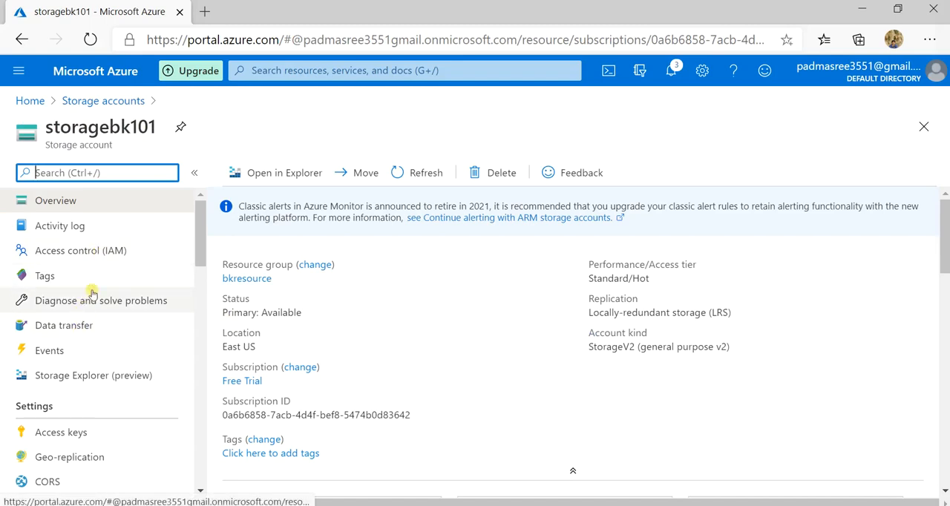
pyautogui.scroll(-1, 96, 338)
pyautogui.scroll(-1, 95, 338)
pyautogui.click(117, 336)
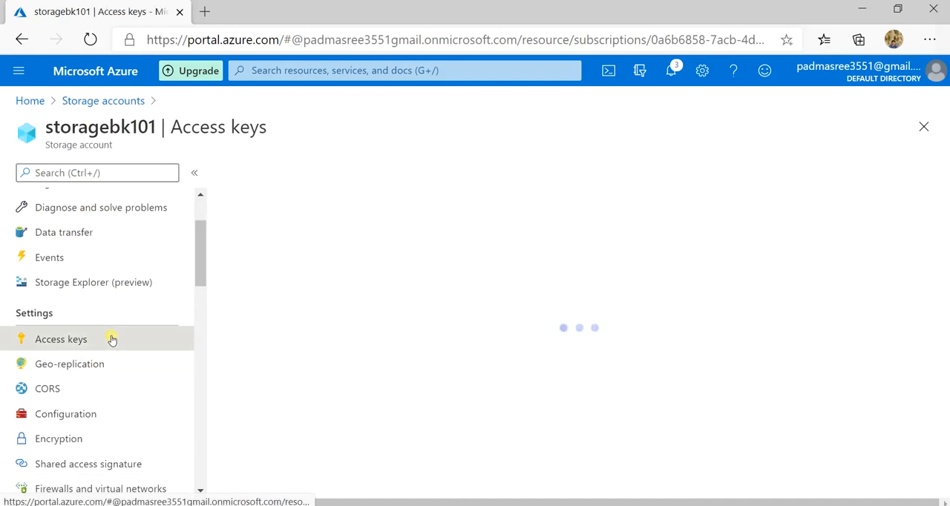
pyautogui.click(914, 370)
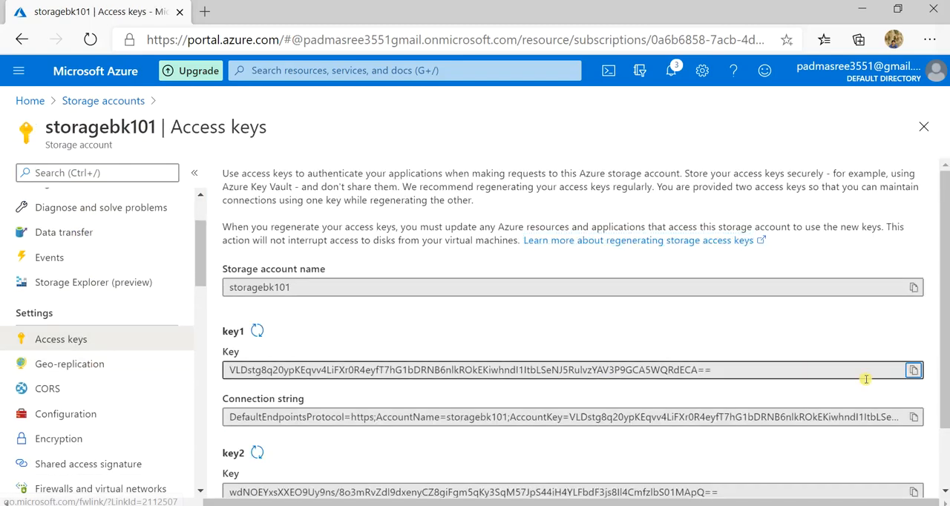
pyautogui.click(859, 8)
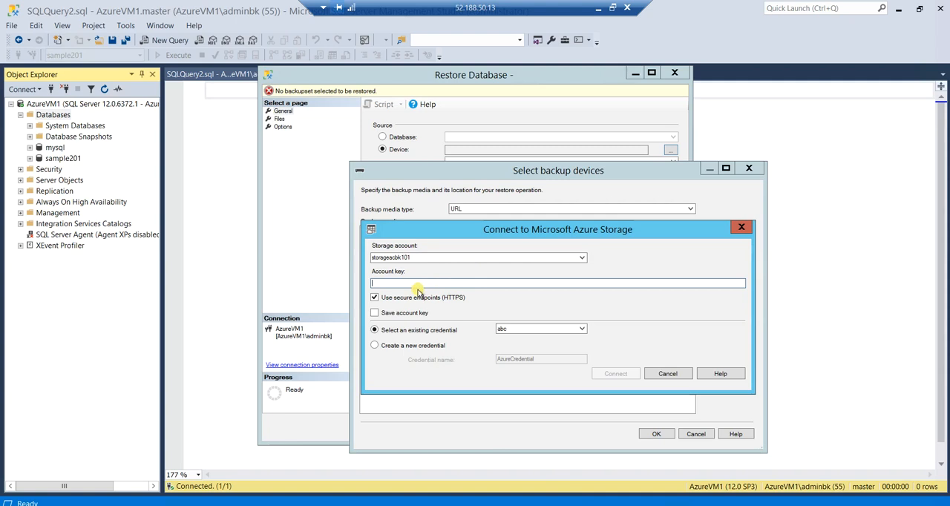
# Paste the account key, select the existing credential abc and try to connect to storageacbk101
pyautogui.hotkey('ctrl', 'v')
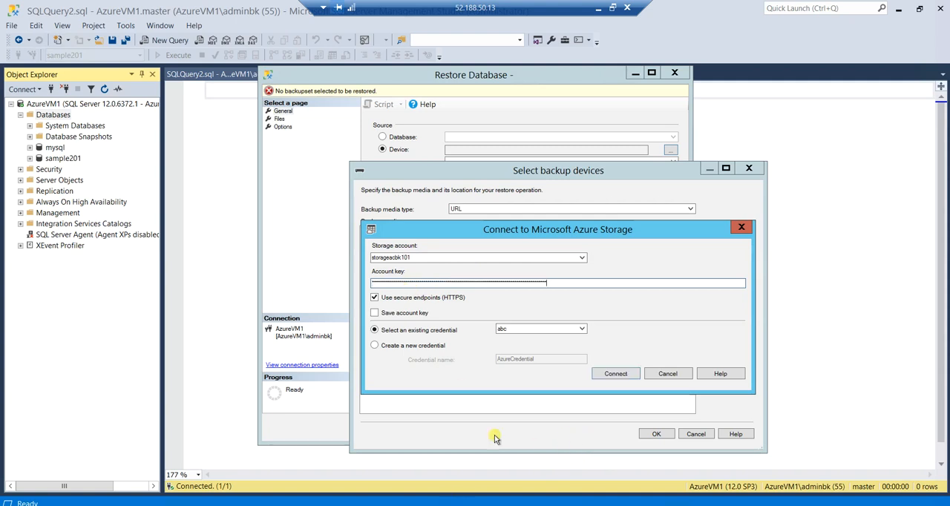
pyautogui.click(519, 331)
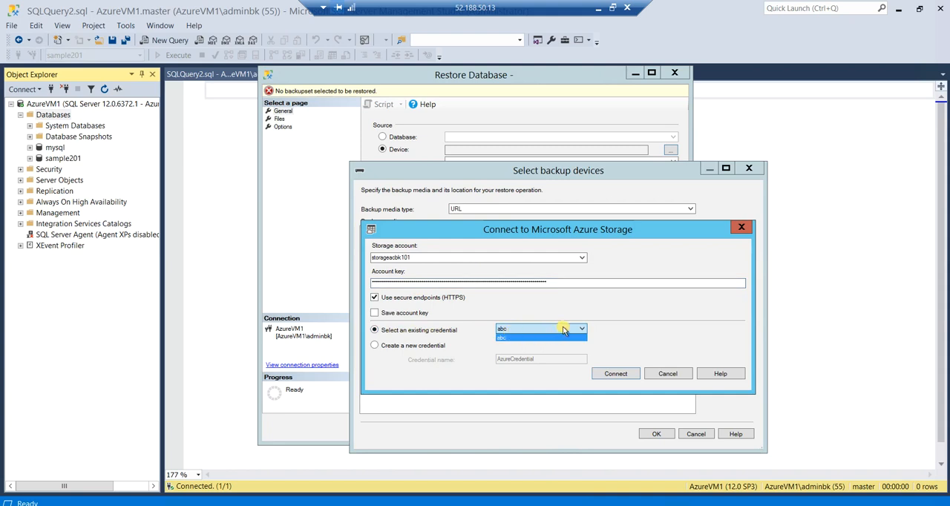
pyautogui.click(563, 336)
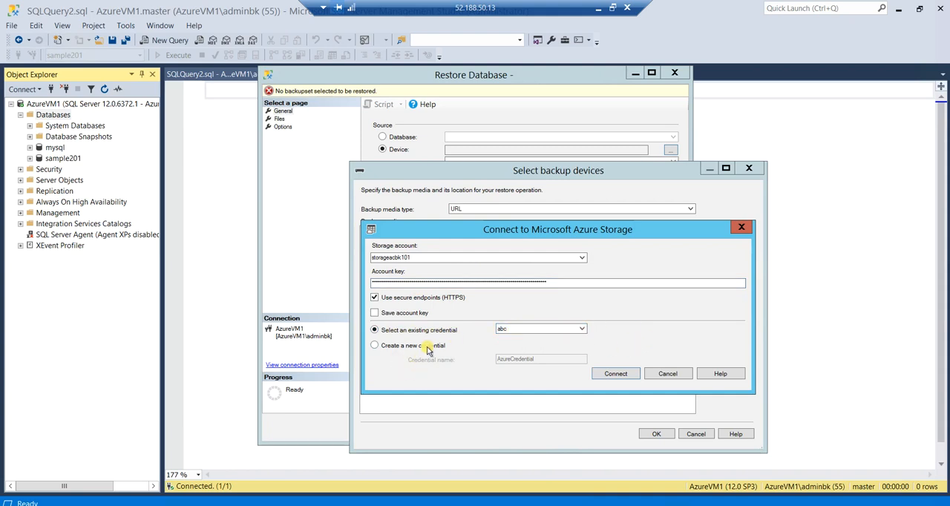
pyautogui.click(376, 346)
pyautogui.click(375, 331)
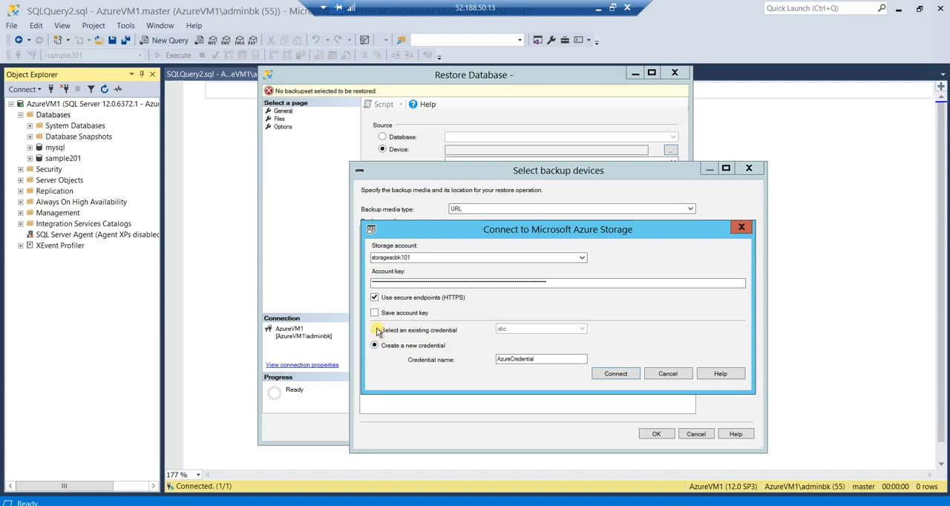
pyautogui.click(625, 376)
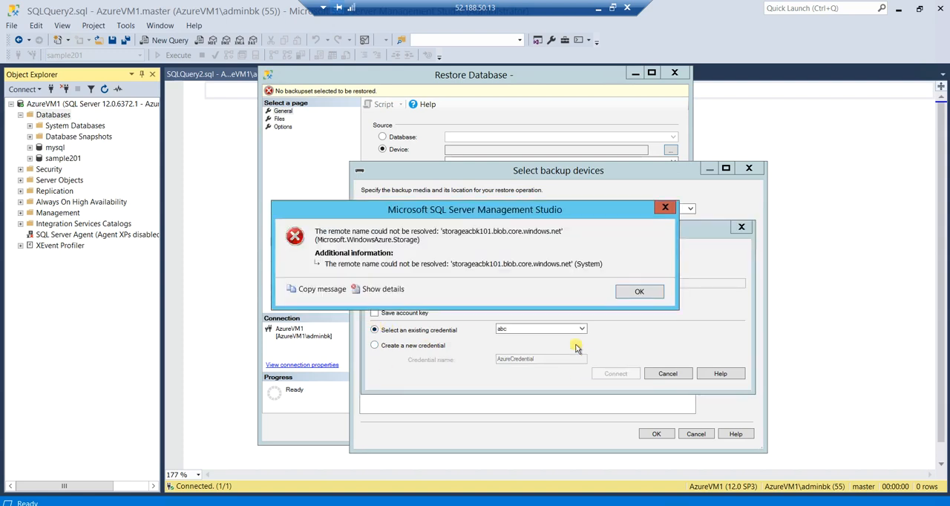
pyautogui.click(639, 294)
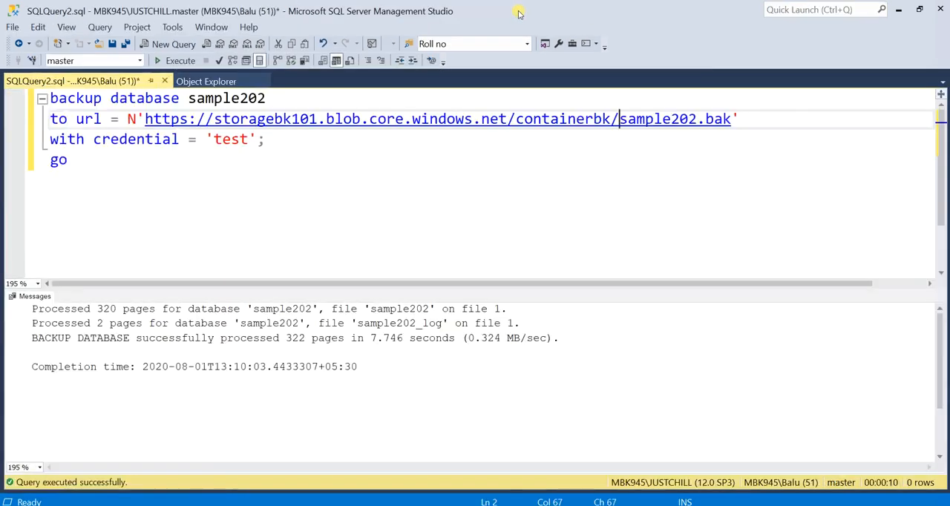
# Change the storage account to storagebk101, paste its account key and connect to Azure Storage with the existing credential abc
pyautogui.click(599, 8)
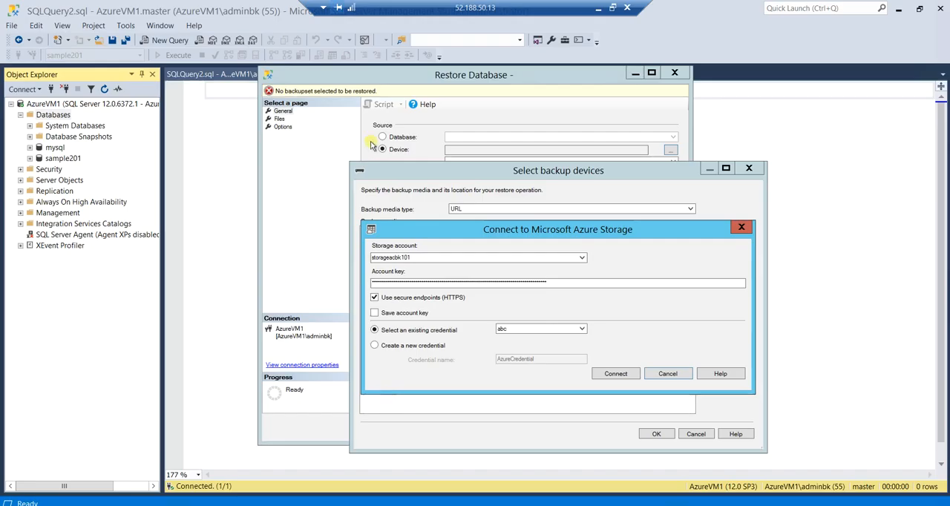
pyautogui.doubleClick(391, 257)
pyautogui.write('st')
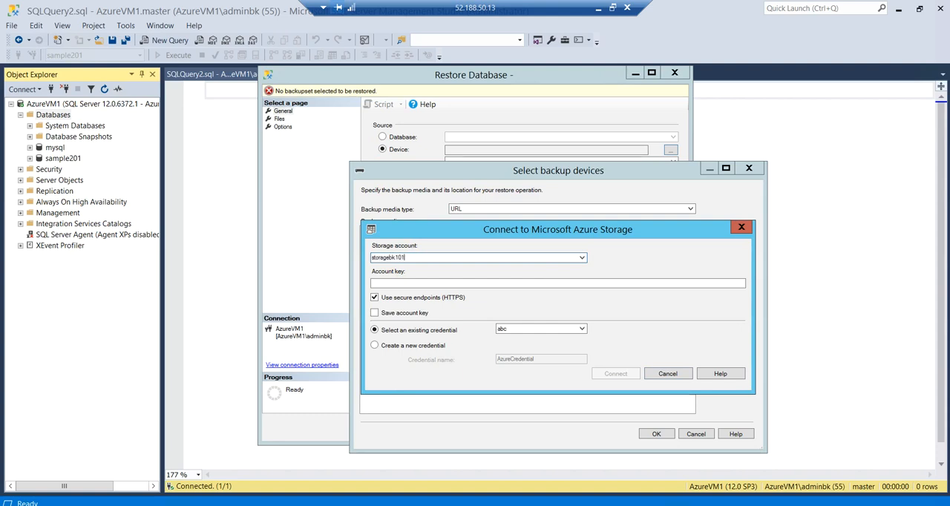
pyautogui.click(395, 283)
pyautogui.hotkey('ctrl', 'v')
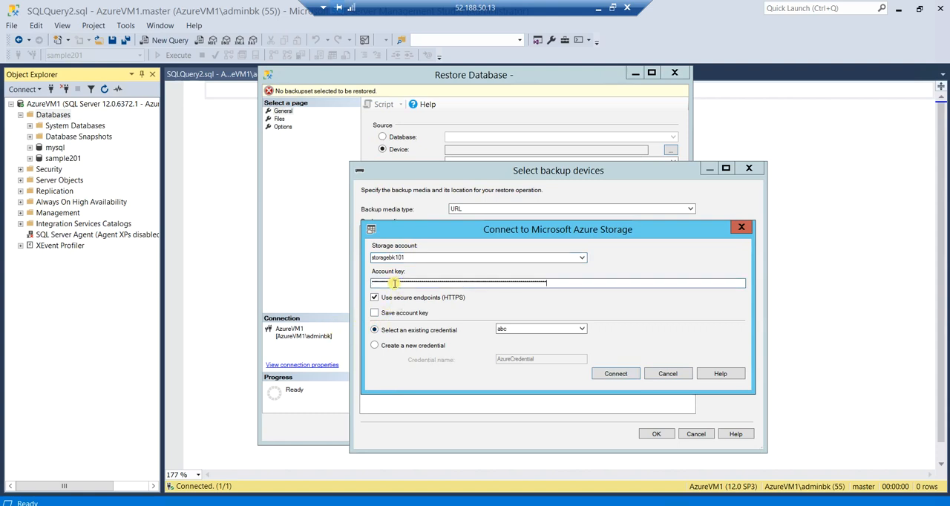
pyautogui.click(615, 373)
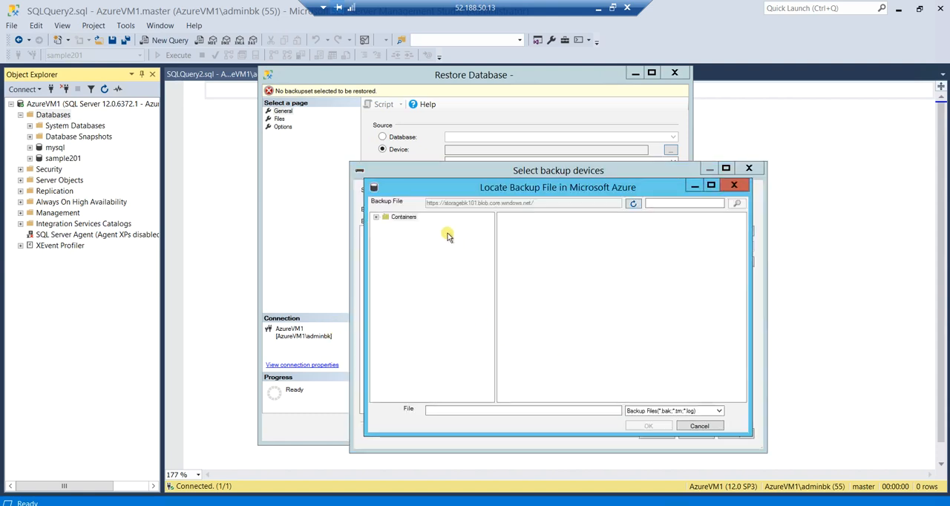
# Choose sample202.bak from containerbk as the backup file and accept it as the restore device
pyautogui.click(378, 217)
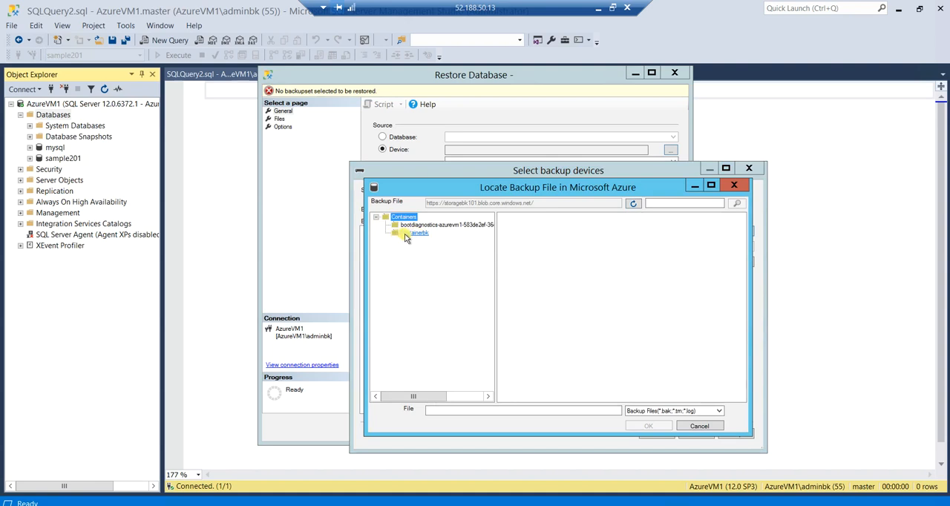
pyautogui.click(407, 236)
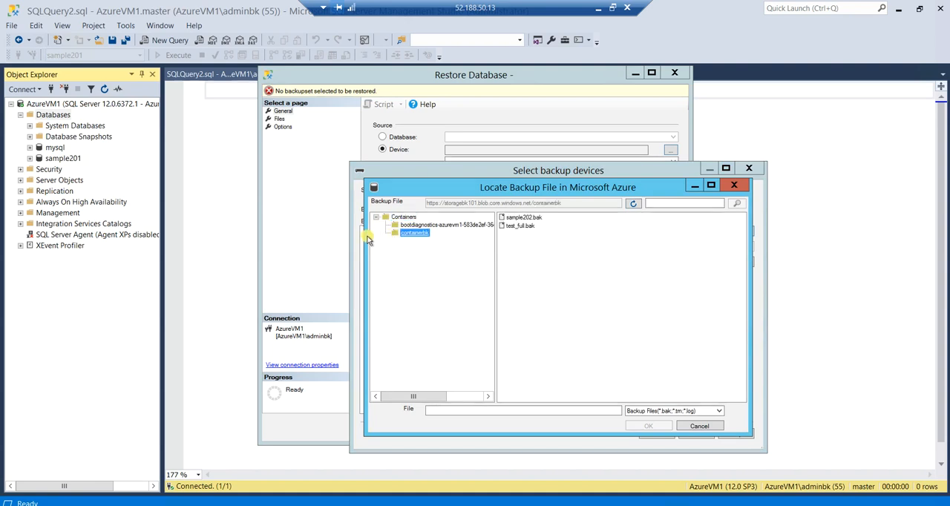
pyautogui.click(515, 219)
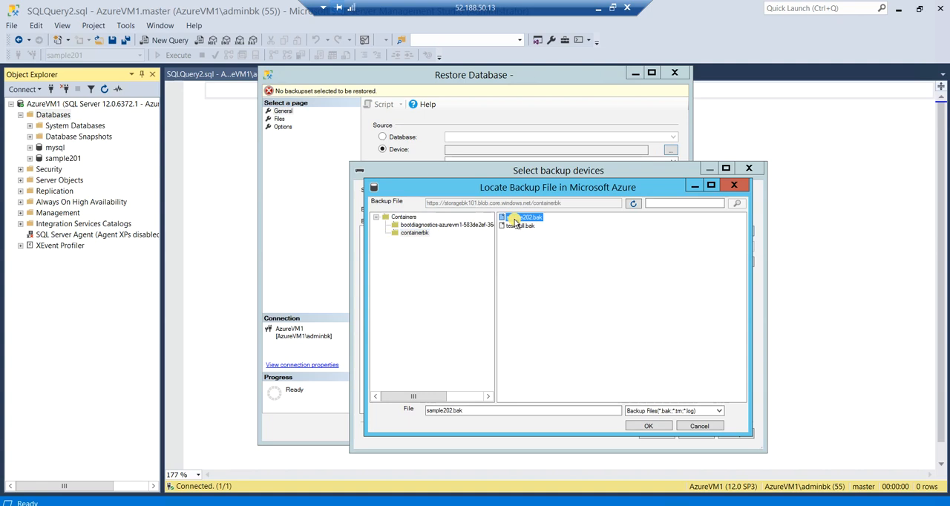
pyautogui.click(646, 426)
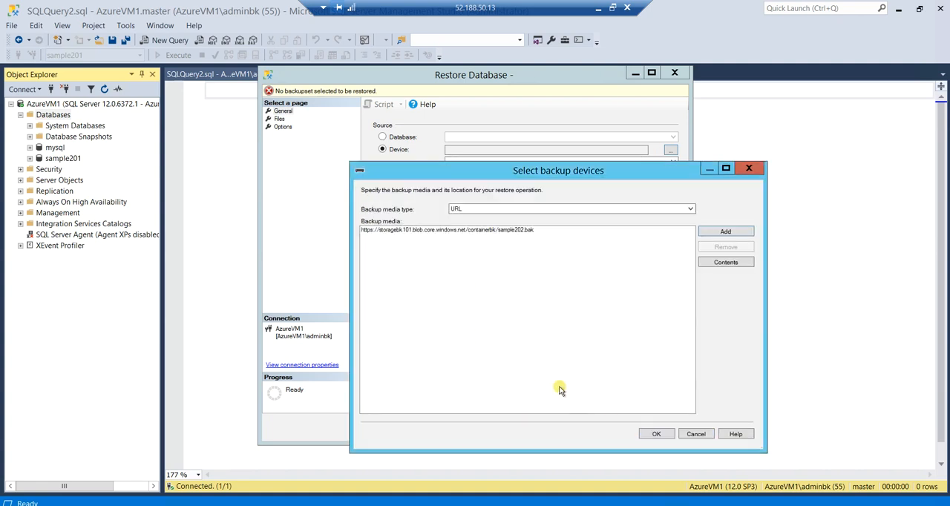
pyautogui.click(657, 434)
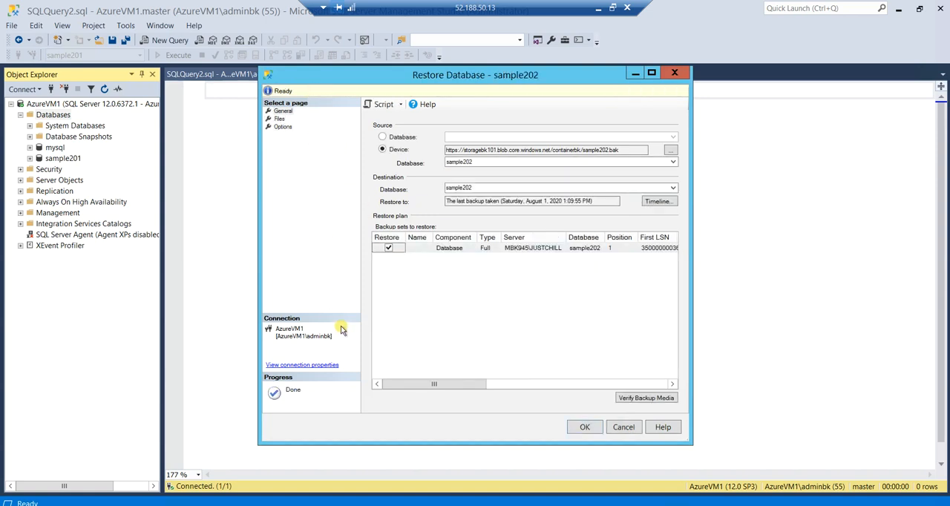
# Restore the sample202 database from the selected backup and select it among the server's databases
pyautogui.click(583, 429)
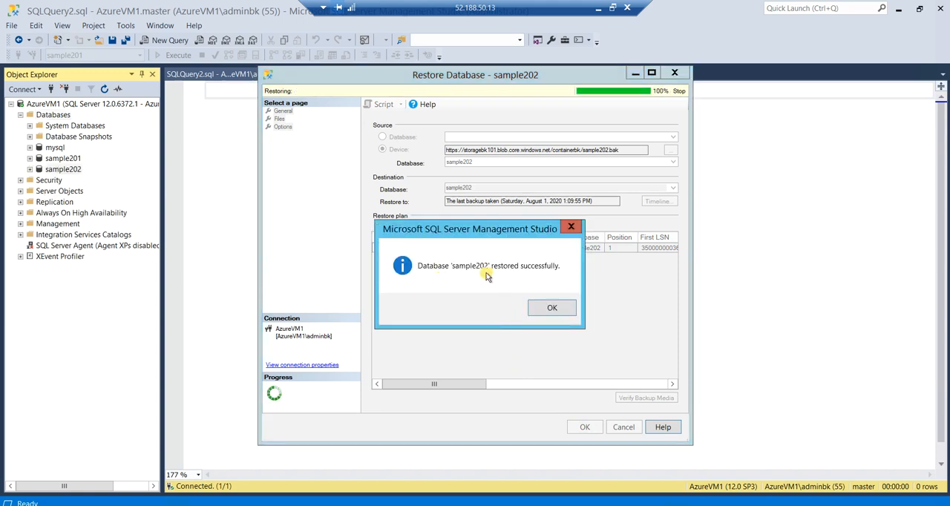
pyautogui.click(552, 307)
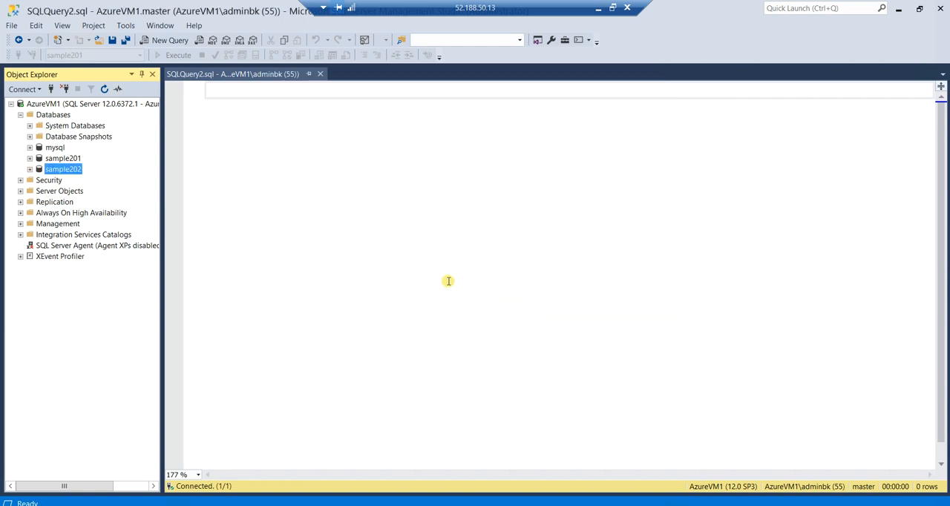
pyautogui.click(63, 159)
pyautogui.click(46, 170)
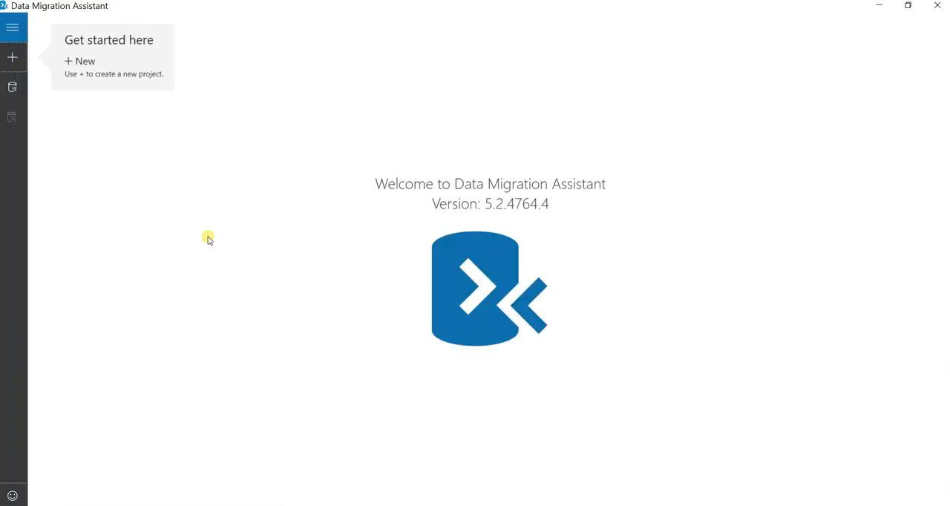
# In Data Migration Assistant, create a migration project named ere from SQL Server to SQL Server on Azure Virtual Machines
pyautogui.click(15, 57)
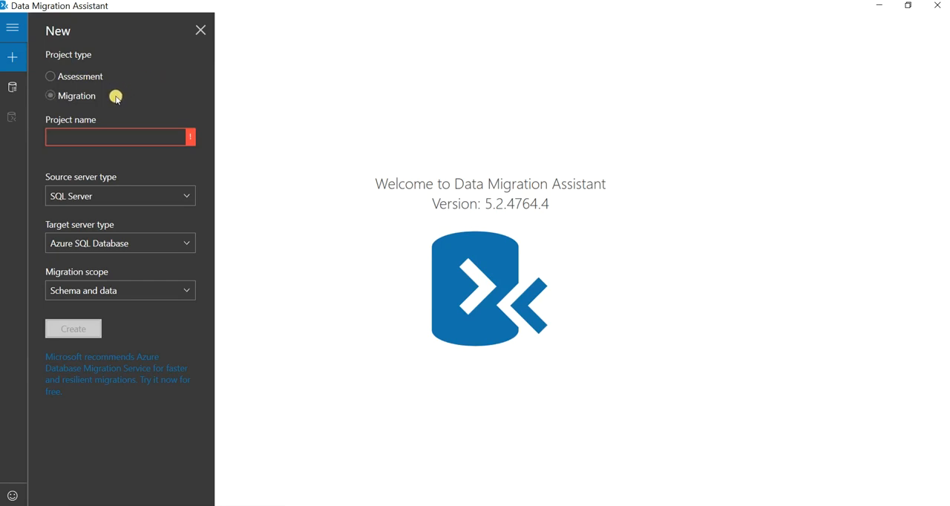
pyautogui.click(109, 137)
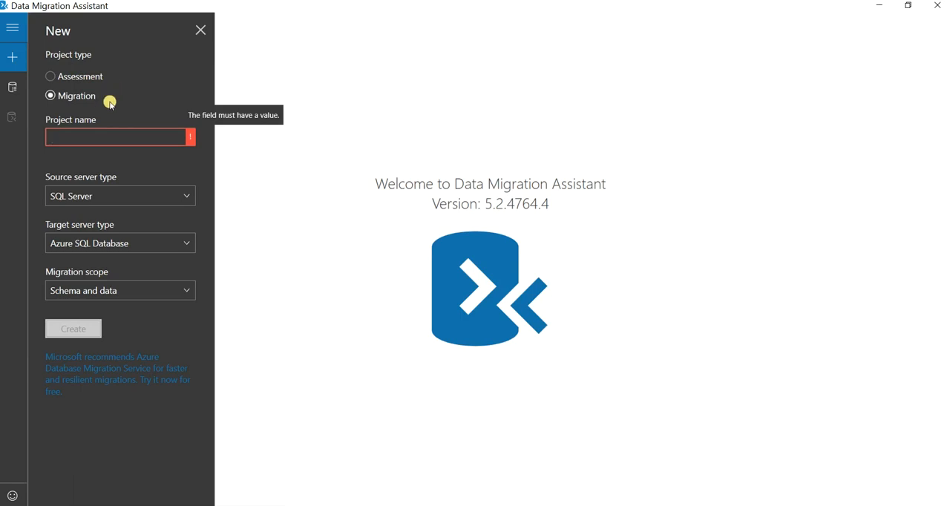
pyautogui.write('ere')
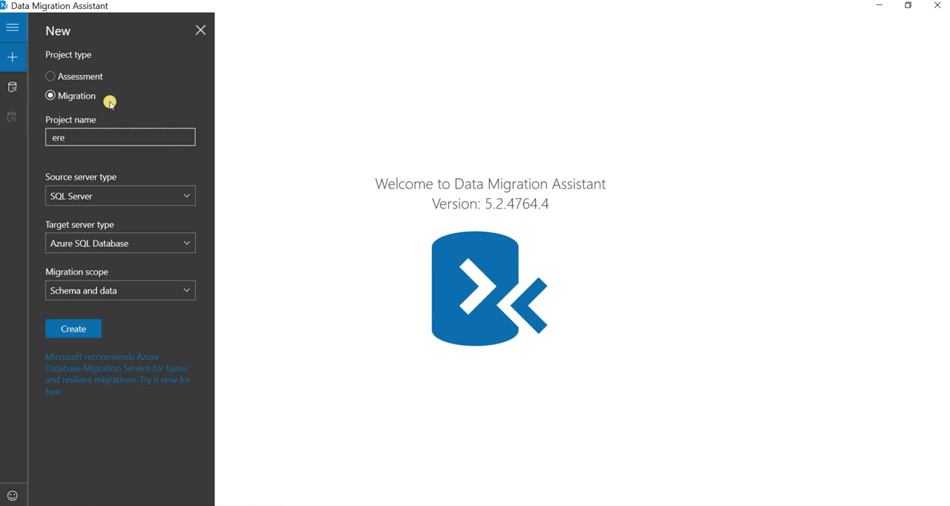
pyautogui.click(190, 197)
pyautogui.click(189, 196)
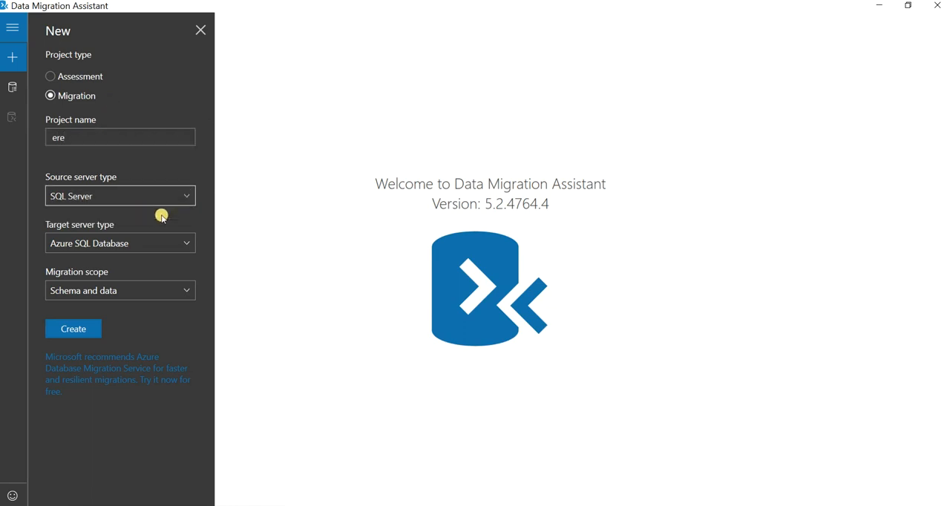
pyautogui.click(189, 249)
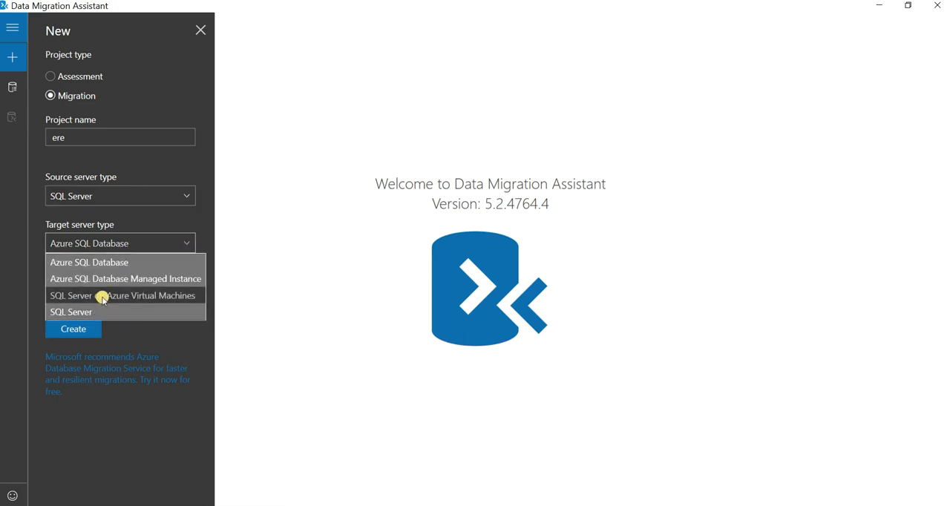
pyautogui.click(50, 298)
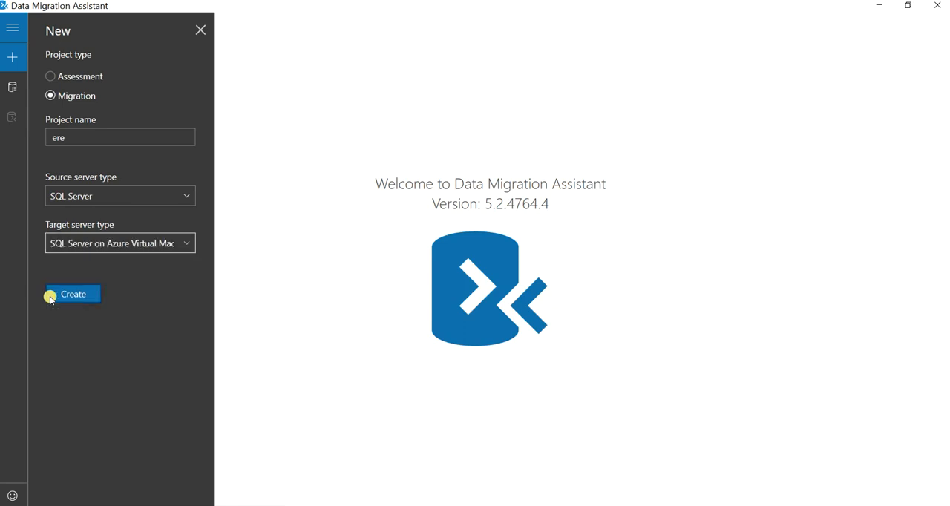
pyautogui.click(77, 296)
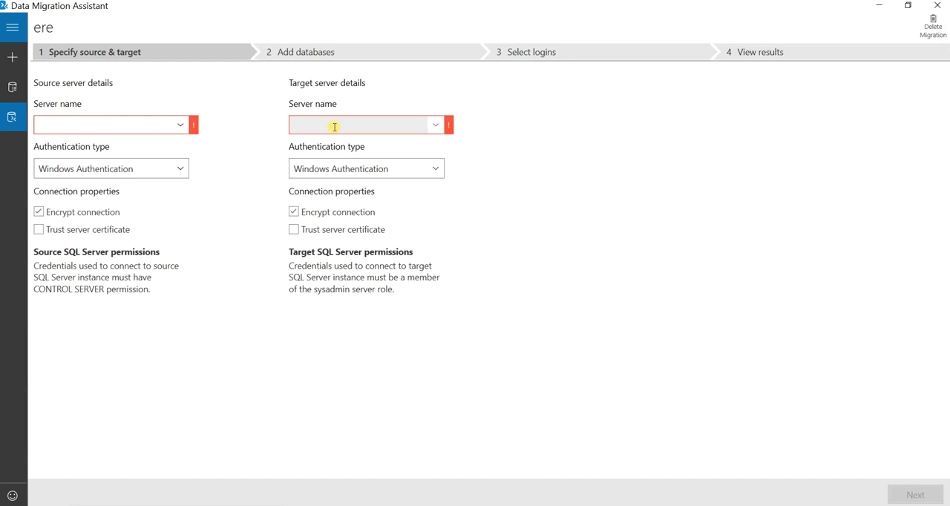
# Choose mbk945\justchill as the source server and bkdns.eastus.cloudapp.azure.com,1433 as the target server
pyautogui.click(176, 125)
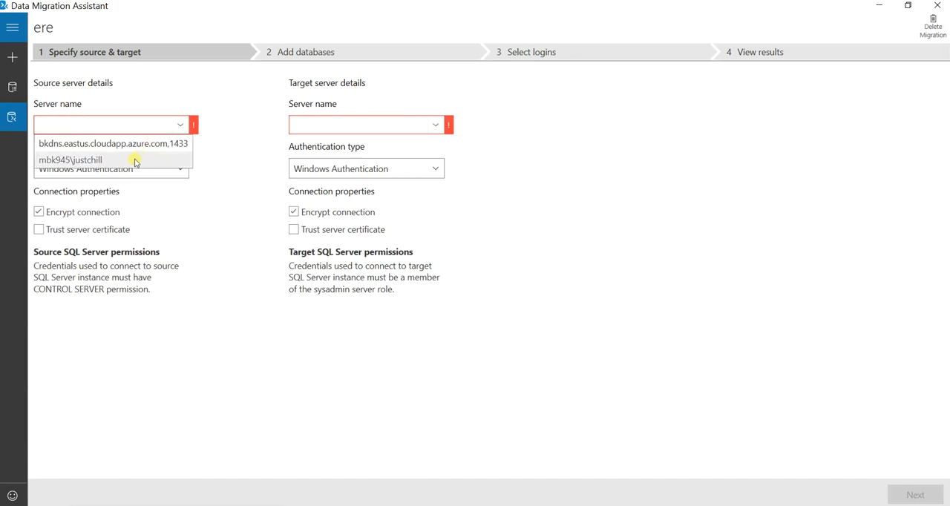
pyautogui.click(136, 162)
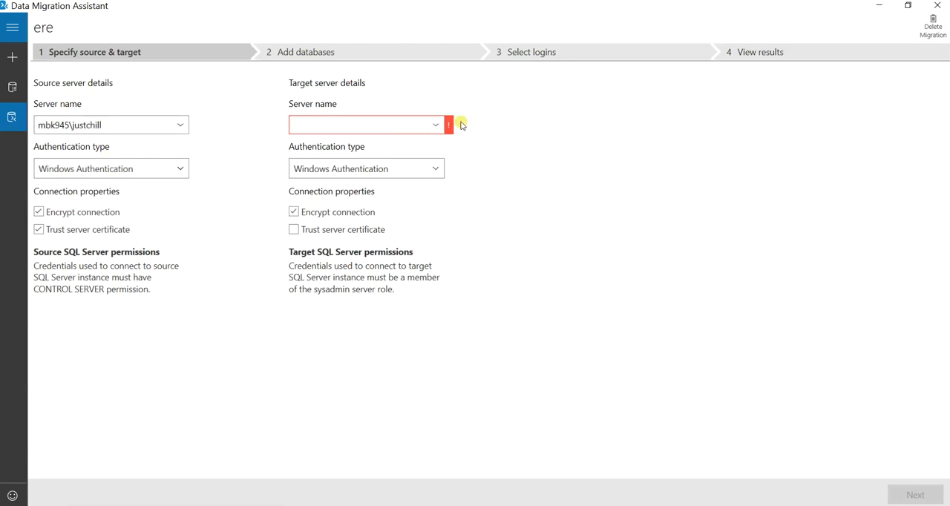
pyautogui.click(434, 126)
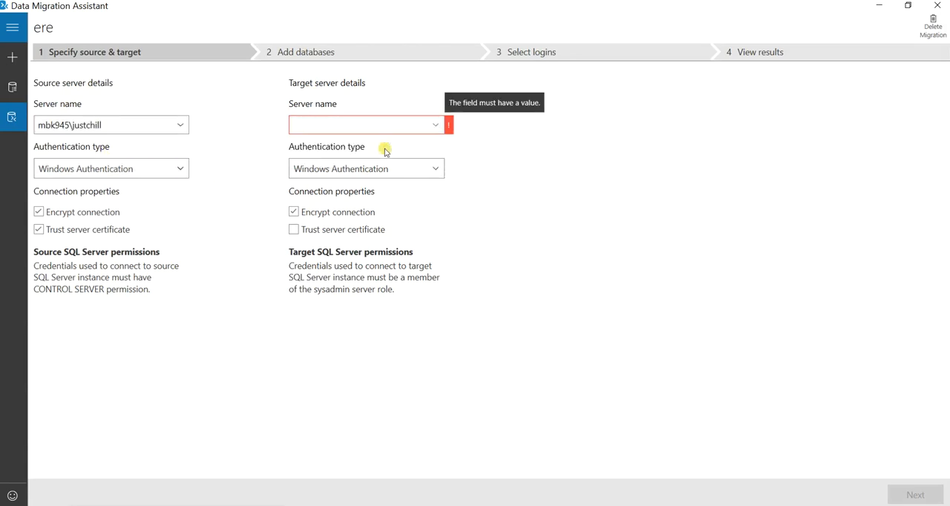
pyautogui.click(371, 134)
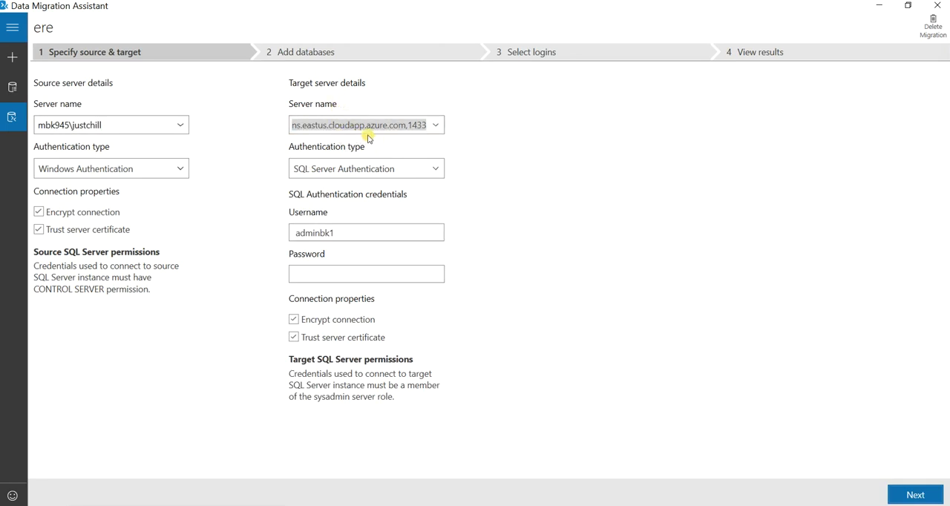
pyautogui.click(306, 126)
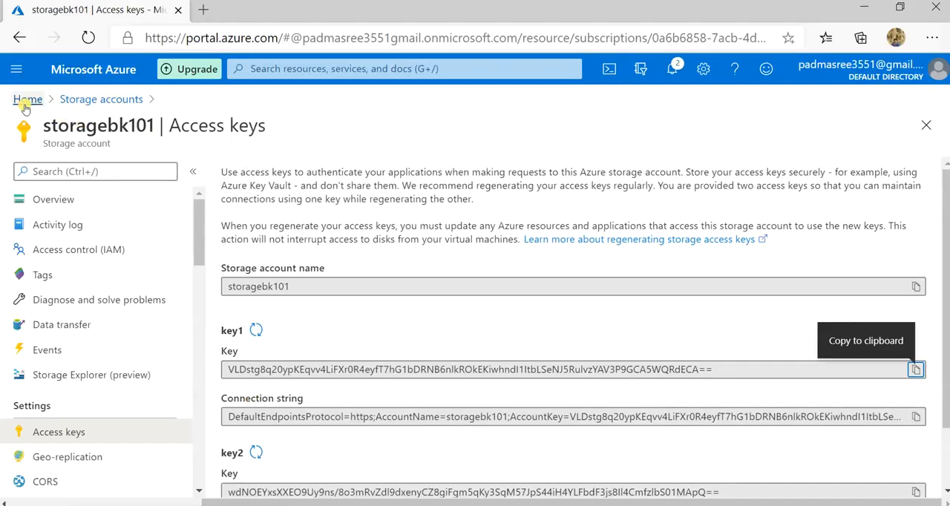
# Switch to the Azure portal and examine AzureVM1's public IP configuration, including its assignment and DNS name label
pyautogui.click(23, 104)
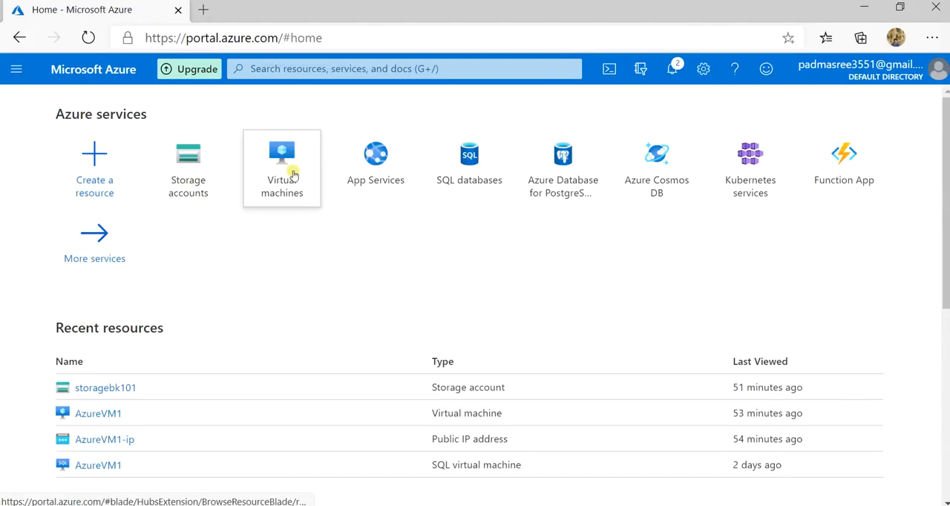
pyautogui.click(293, 175)
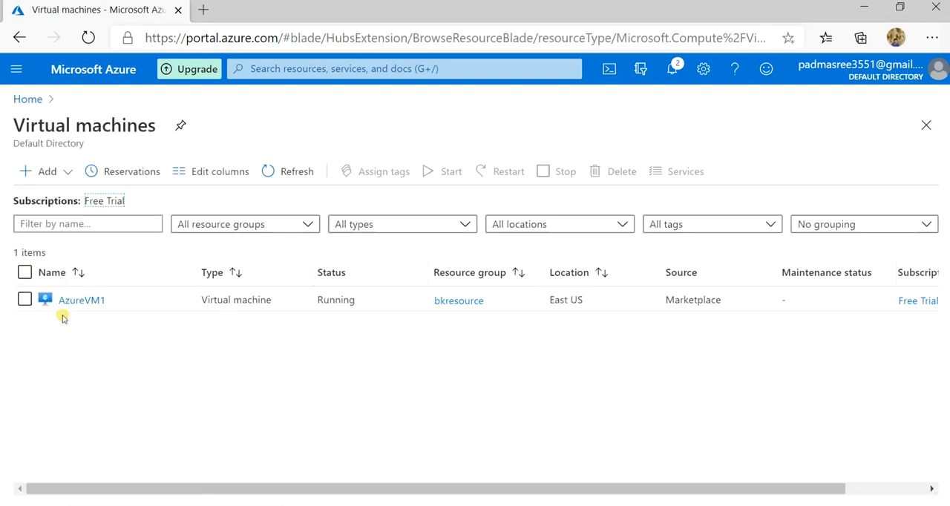
pyautogui.click(84, 304)
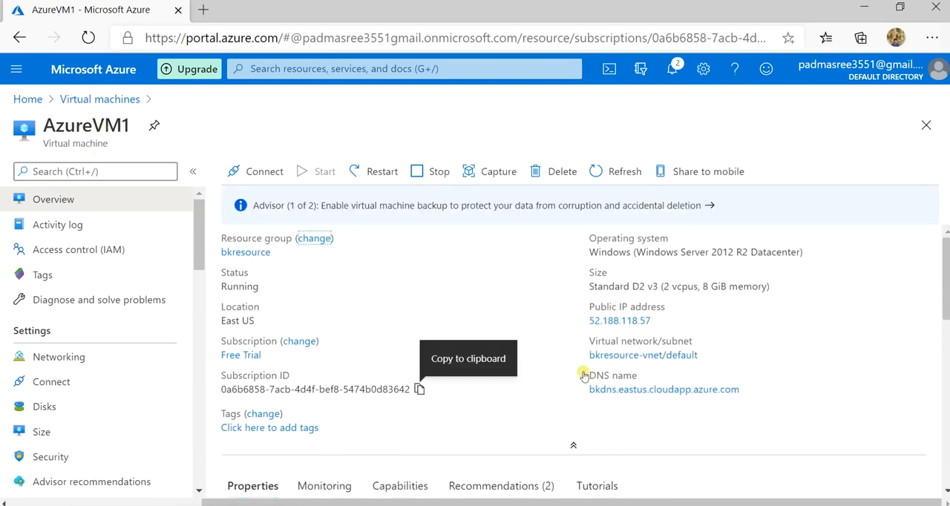
pyautogui.click(616, 324)
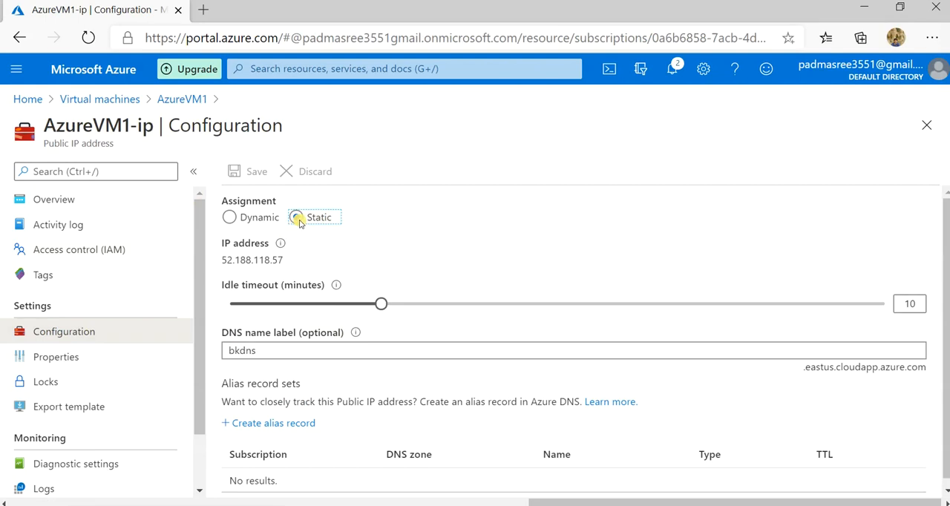
pyautogui.click(276, 354)
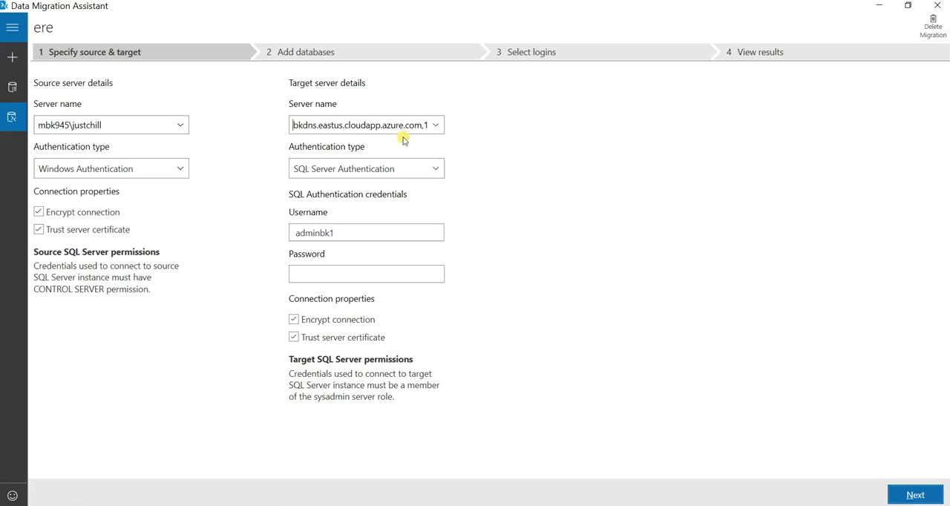
# Return to Data Migration Assistant, check the target server's port, enter the SQL login password and connect to both servers
pyautogui.click(343, 125)
pyautogui.press('Right')
pyautogui.press('Right')
pyautogui.press('Right')
pyautogui.press('Right')
pyautogui.press('Right')
pyautogui.press('Right')
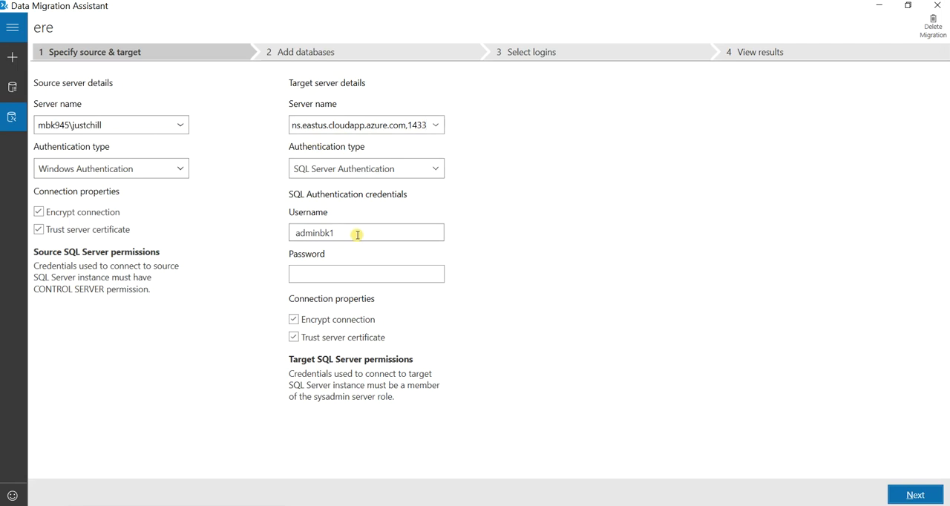
pyautogui.click(352, 271)
pyautogui.write('••')
pyautogui.click(294, 338)
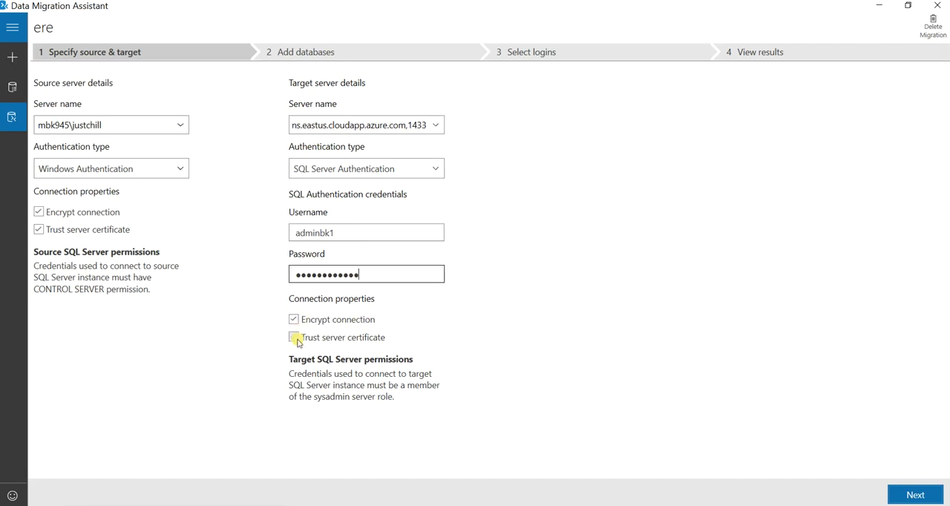
pyautogui.click(294, 338)
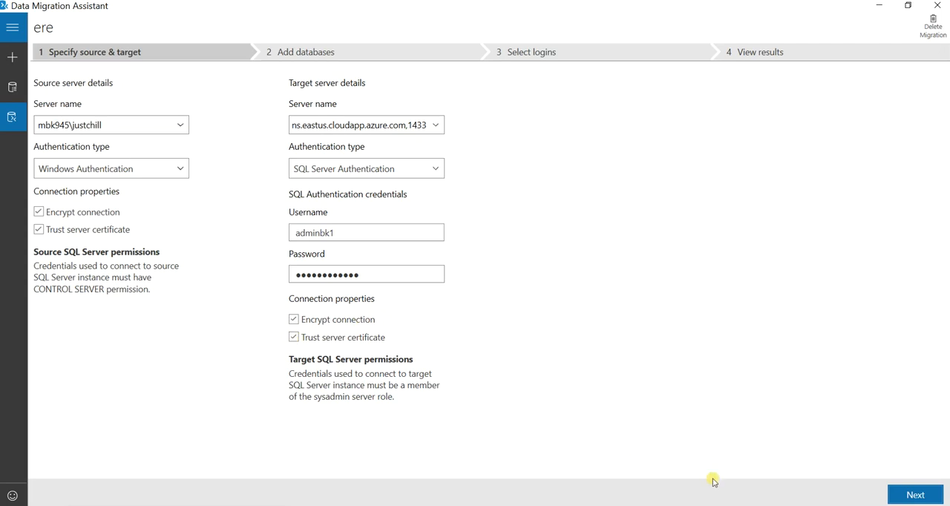
pyautogui.click(912, 498)
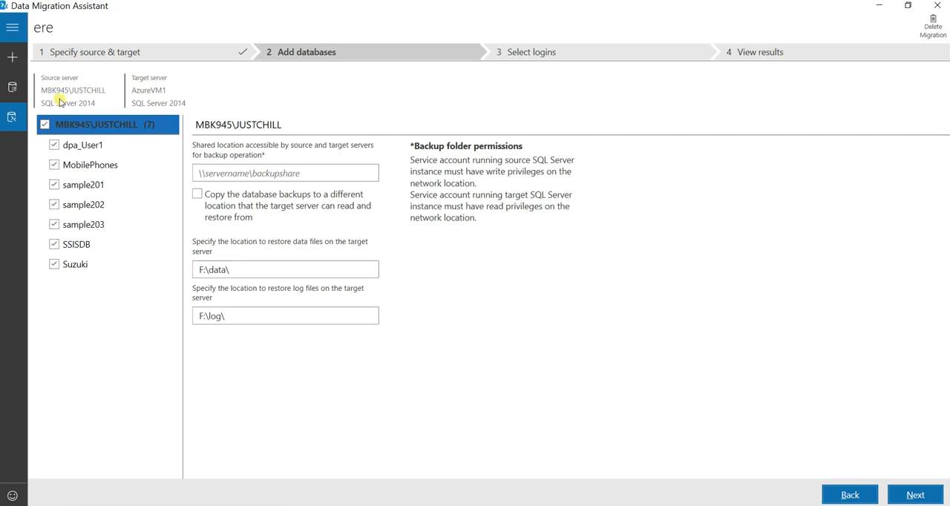
# Deselect all the source databases and select only Suzuki for migration
pyautogui.click(84, 146)
pyautogui.click(45, 124)
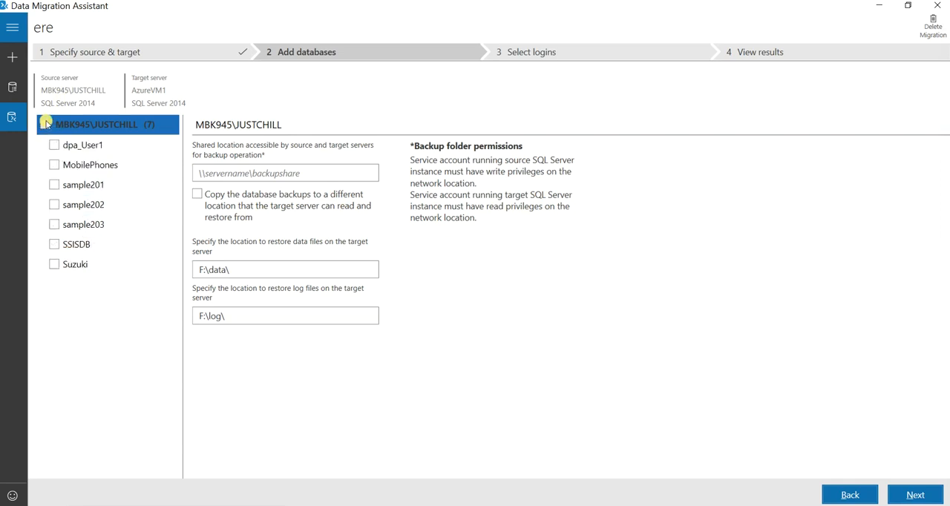
pyautogui.click(51, 265)
# Set the shared backup location accessible by the source and target servers to Z:\
pyautogui.hotkey('alt', 'Tab')
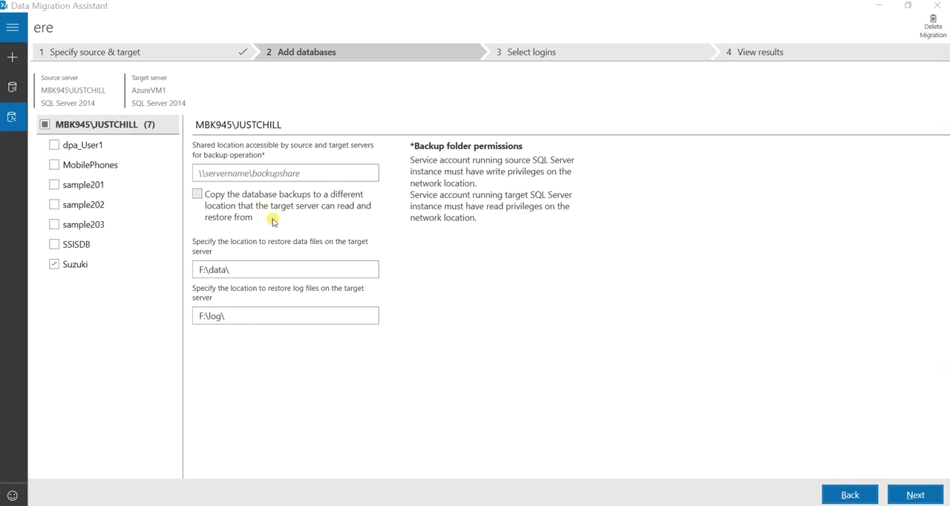
pyautogui.click(231, 174)
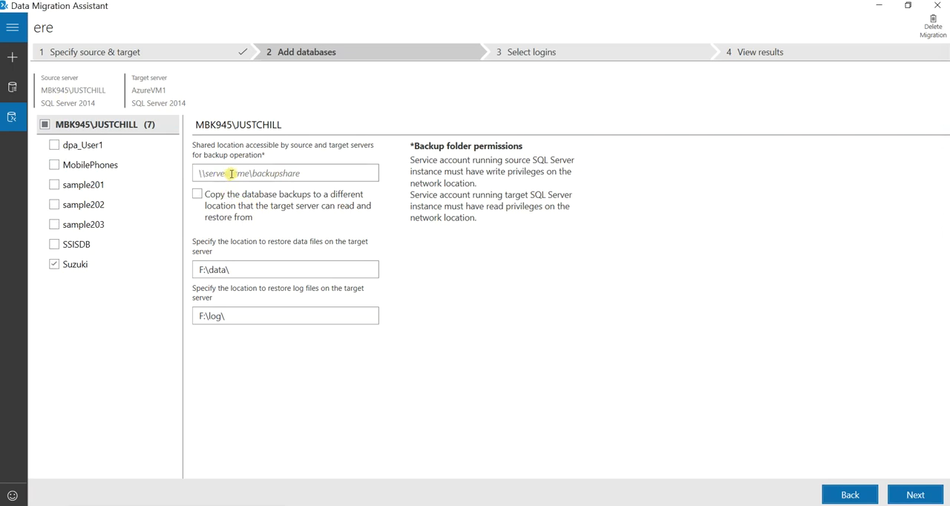
pyautogui.write('z:\\')
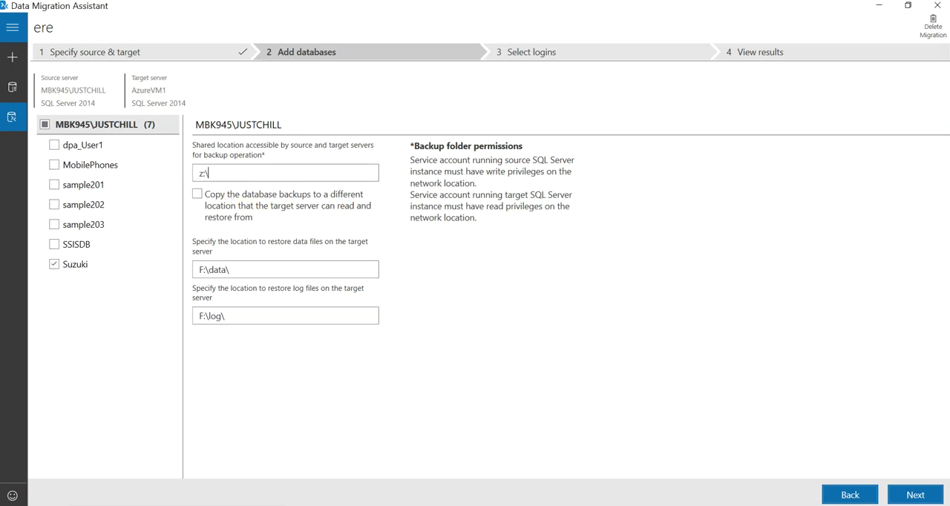
pyautogui.press('BackSpace')
pyautogui.press('BackSpace')
pyautogui.press('BackSpace')
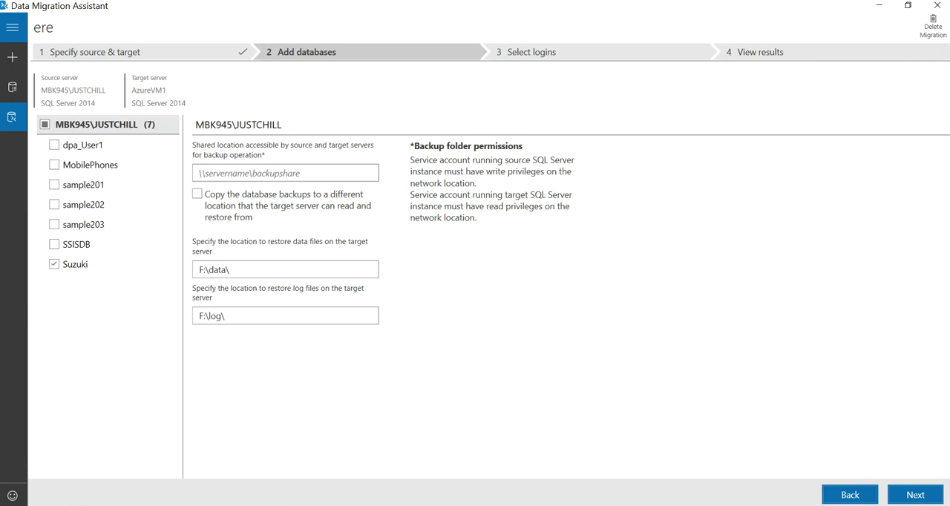
pyautogui.write('Z')
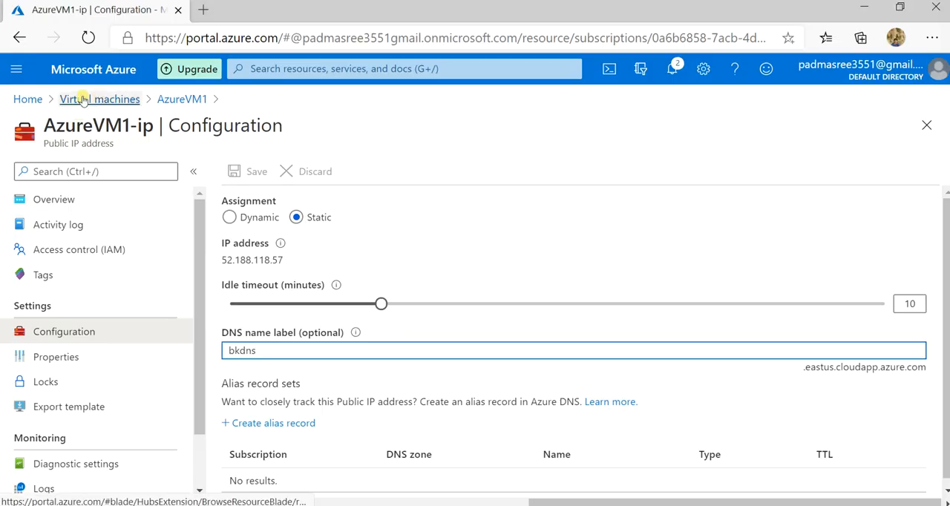
# Switch to the Azure portal and open the file shares of the storagebk101 storage account
pyautogui.click(28, 99)
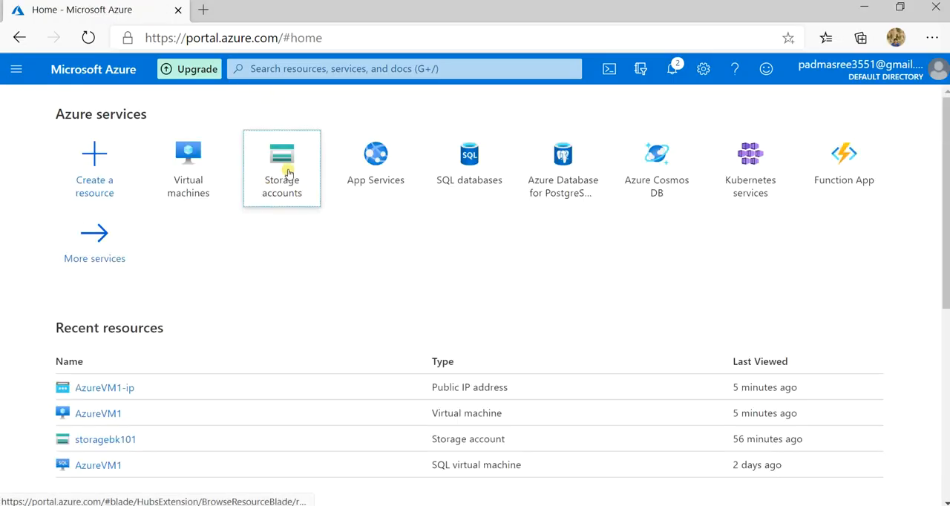
pyautogui.click(288, 174)
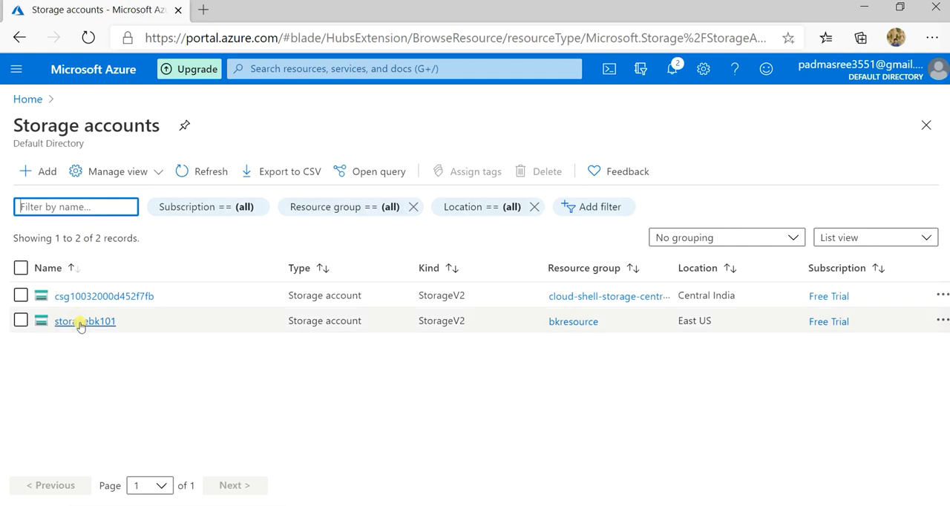
pyautogui.click(80, 326)
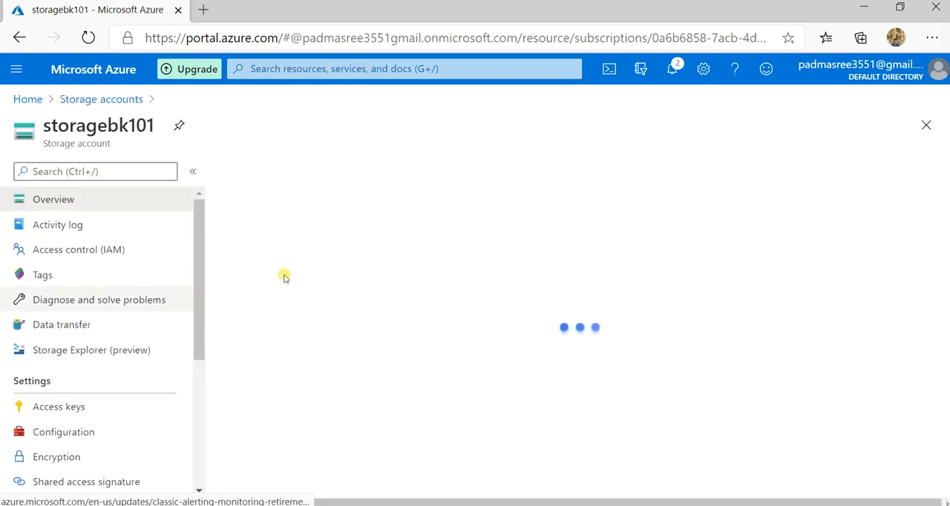
pyautogui.scroll(-1, 448, 285)
pyautogui.scroll(-5, 441, 293)
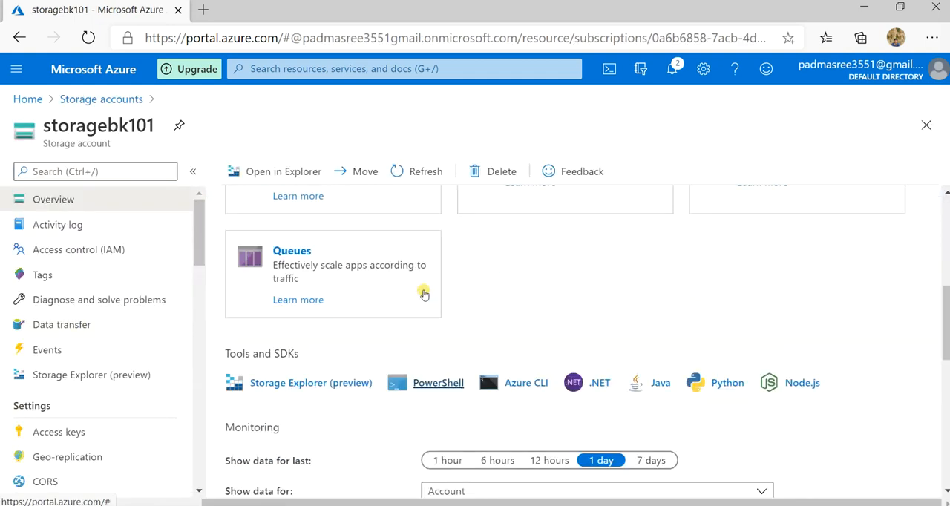
pyautogui.scroll(1, 577, 255)
pyautogui.click(556, 221)
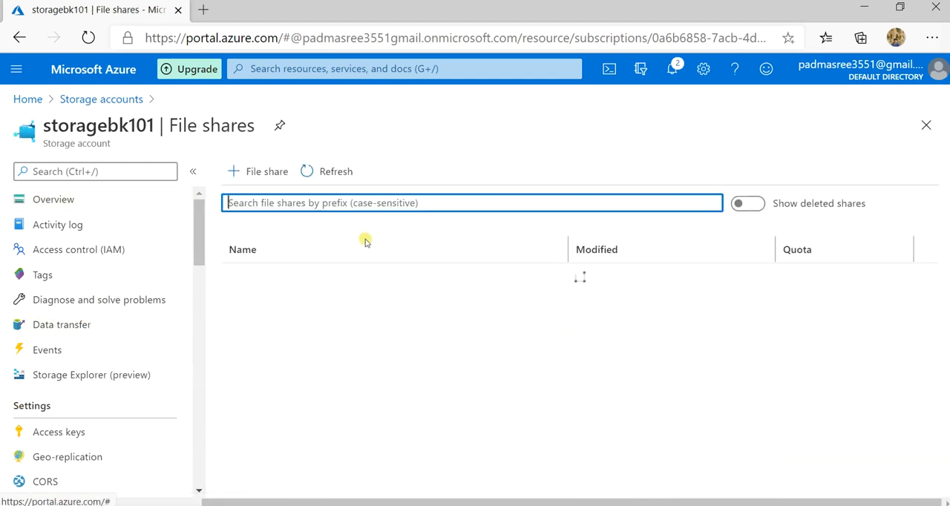
pyautogui.click(257, 172)
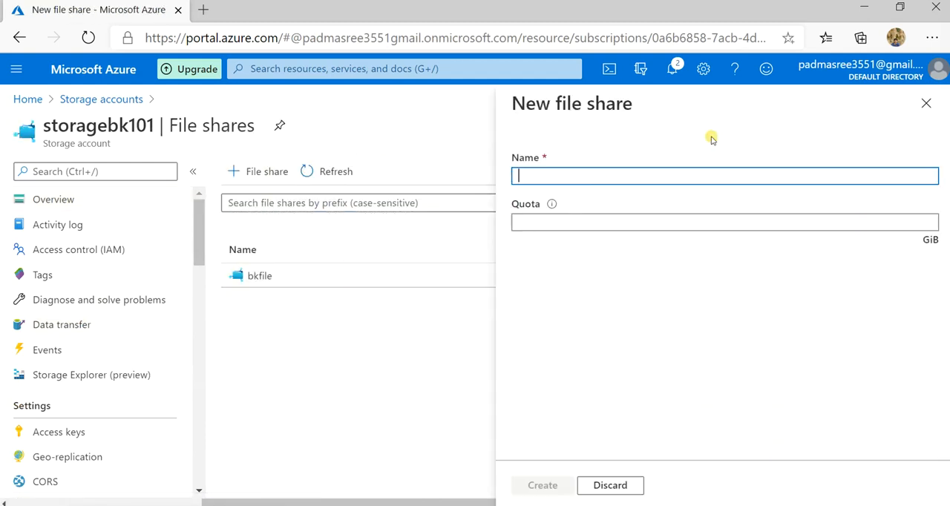
pyautogui.write('bkfile')
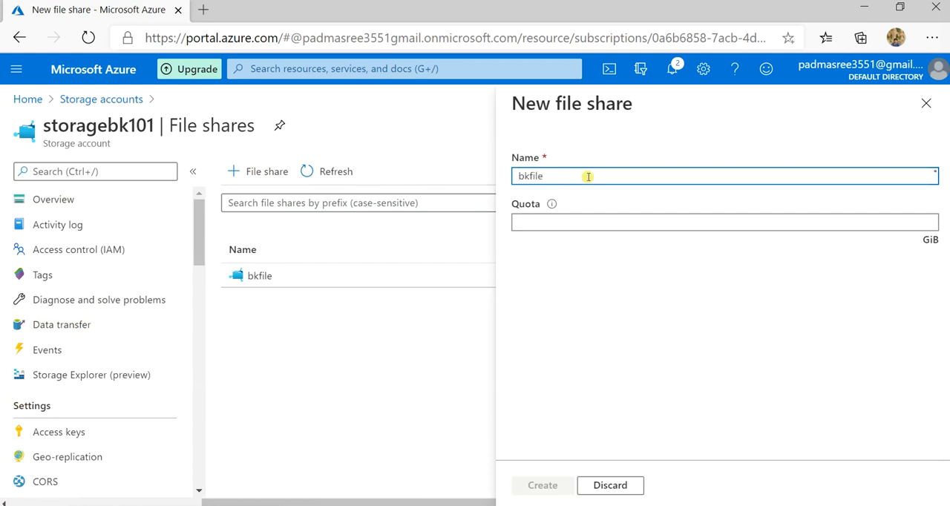
pyautogui.click(556, 222)
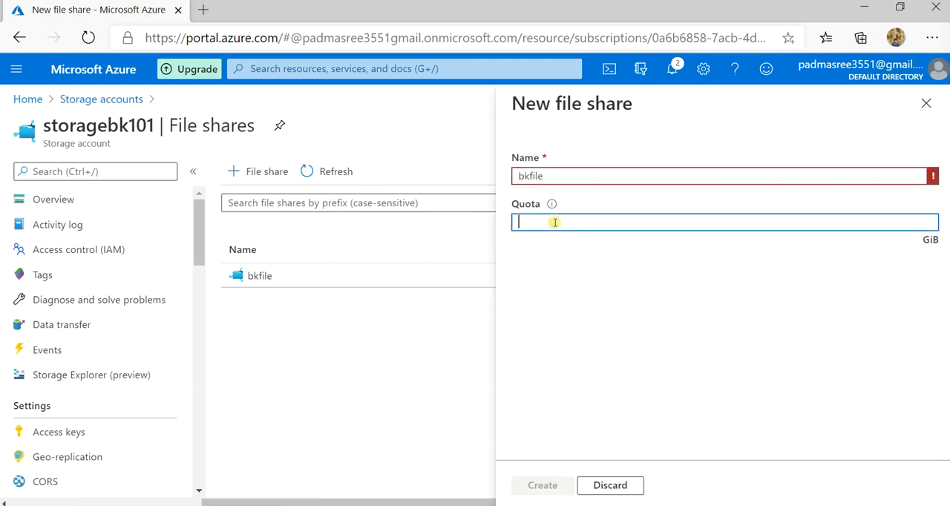
pyautogui.write('5')
pyautogui.moveTo(552, 210)
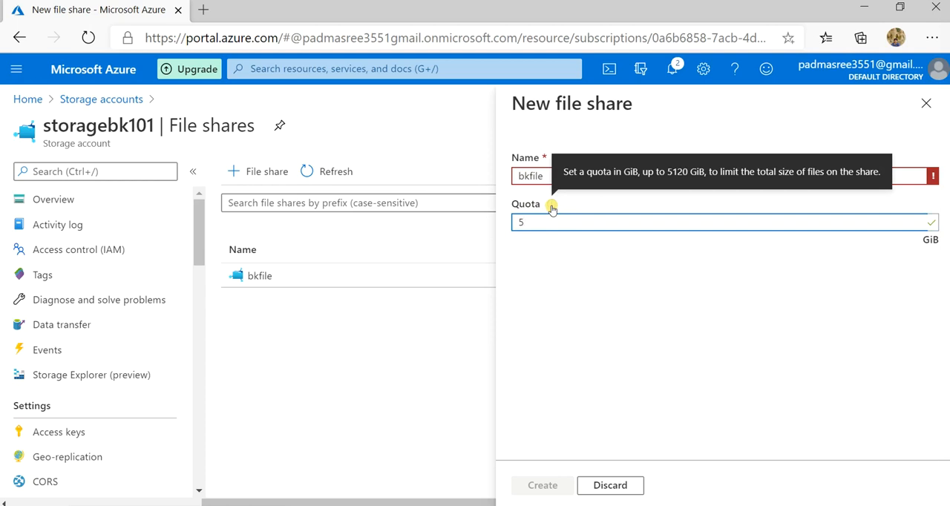
pyautogui.click(394, 331)
pyautogui.click(937, 96)
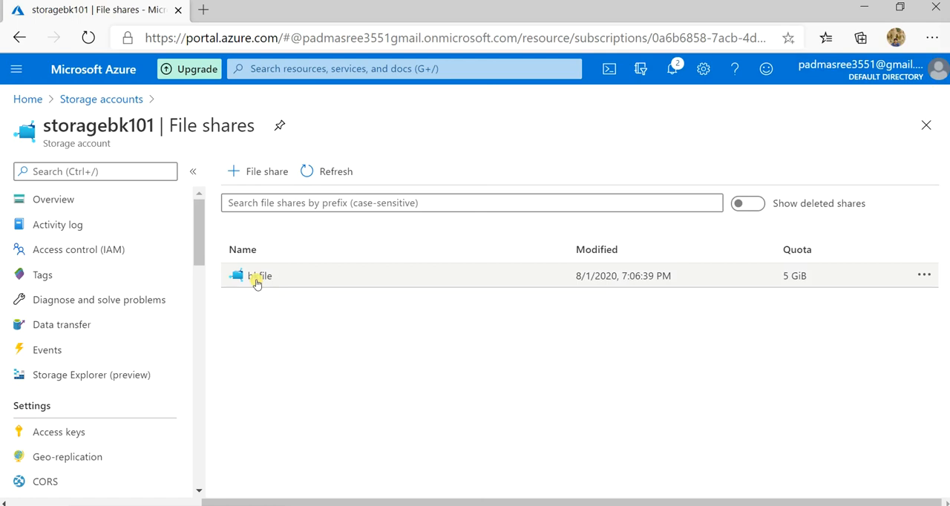
# Open the properties of the bkfile file share and copy its URL
pyautogui.press('alt')
pyautogui.click(353, 395)
pyautogui.click(258, 276)
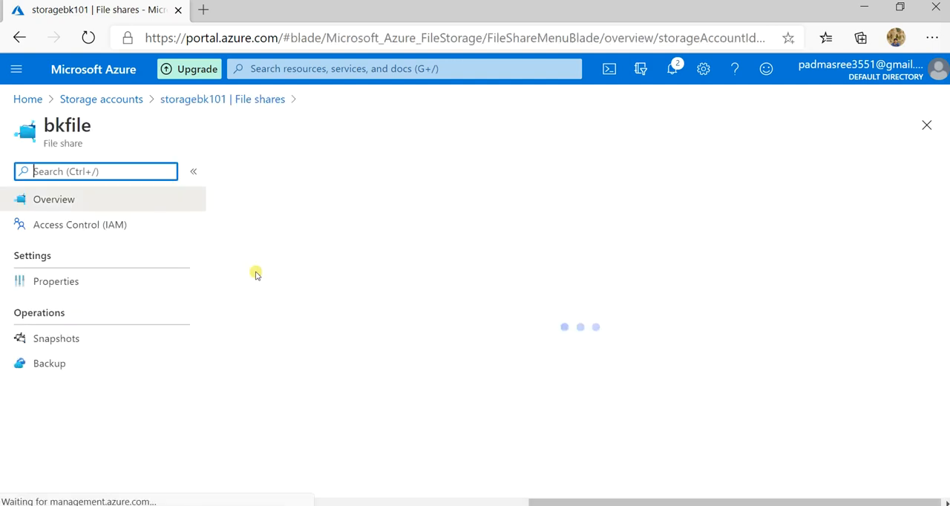
pyautogui.click(51, 279)
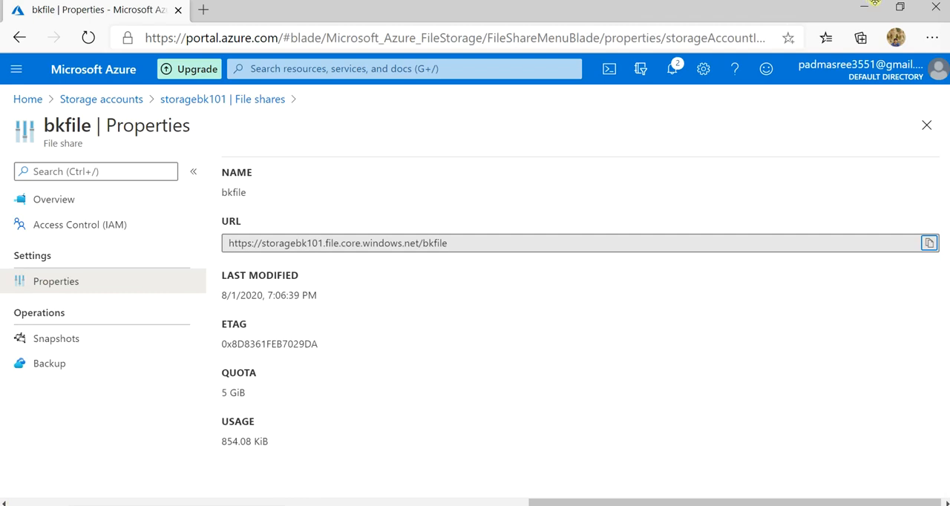
pyautogui.click(624, 505)
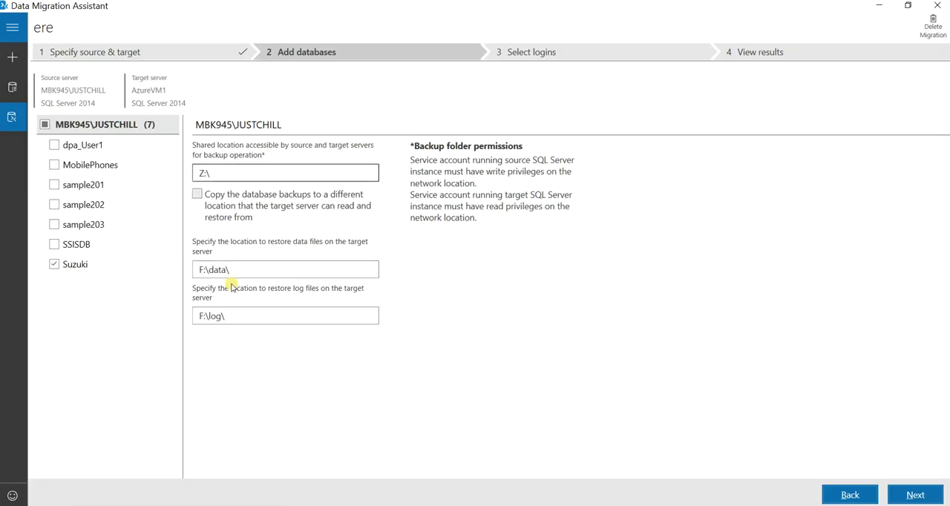
pyautogui.click(197, 194)
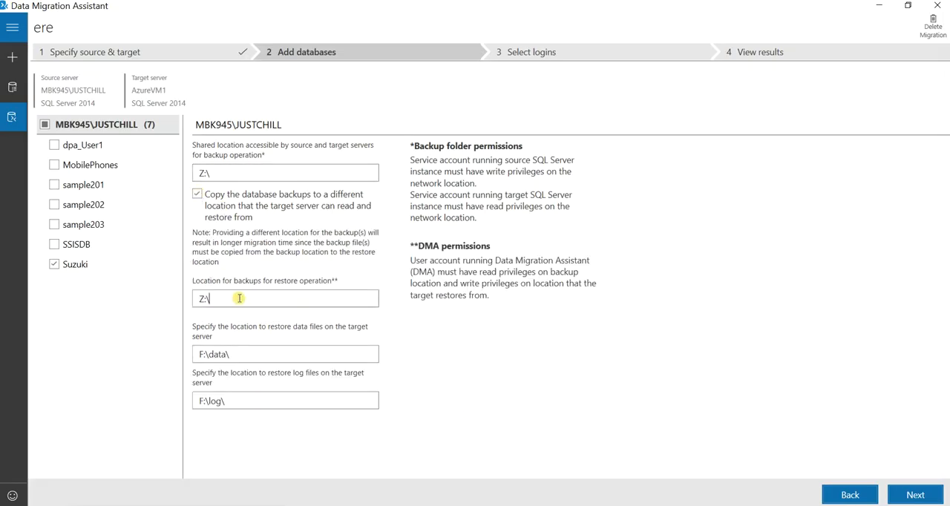
pyautogui.press('Tab')
pyautogui.write('https://storagebk101.file.core.windows.net/bkfile')
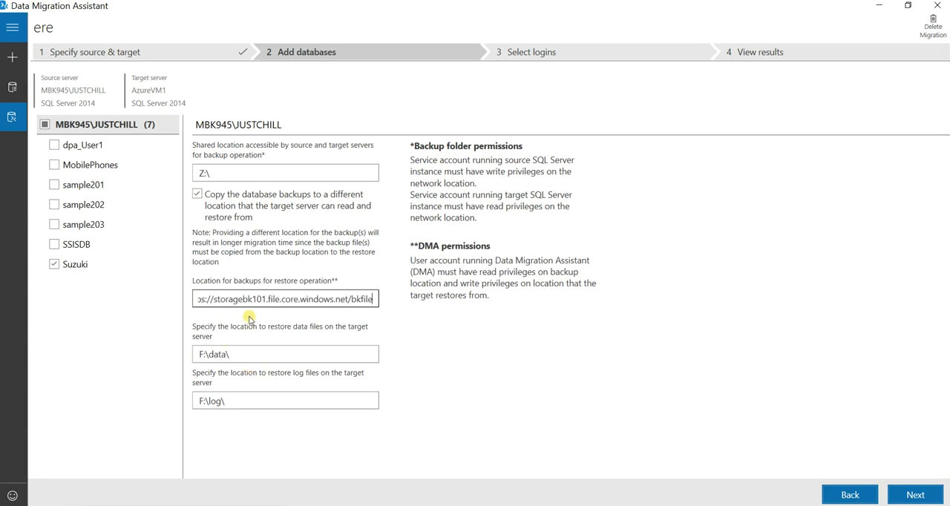
pyautogui.press('Home')
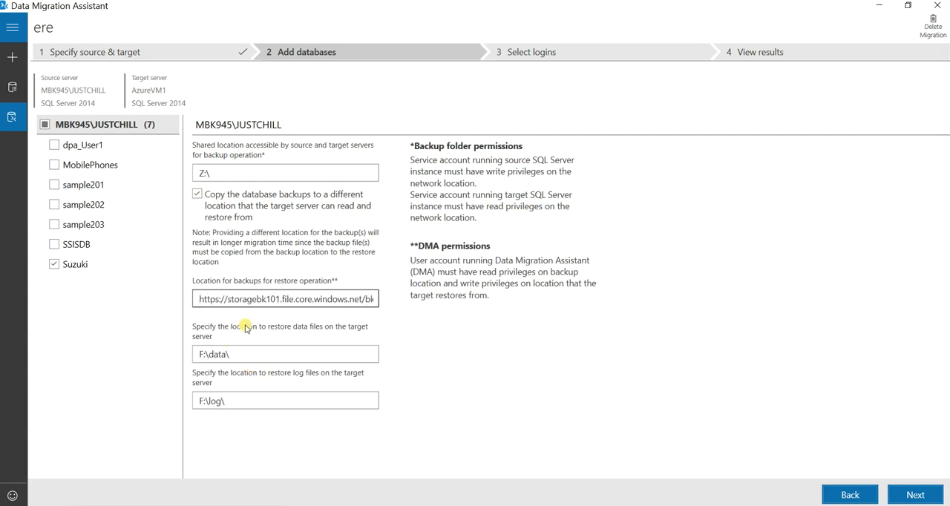
# Set the target server's restore locations to Z:\data\ for data files and Z:\log\ for log files
pyautogui.click(208, 354)
pyautogui.press('Home')
pyautogui.write('Z')
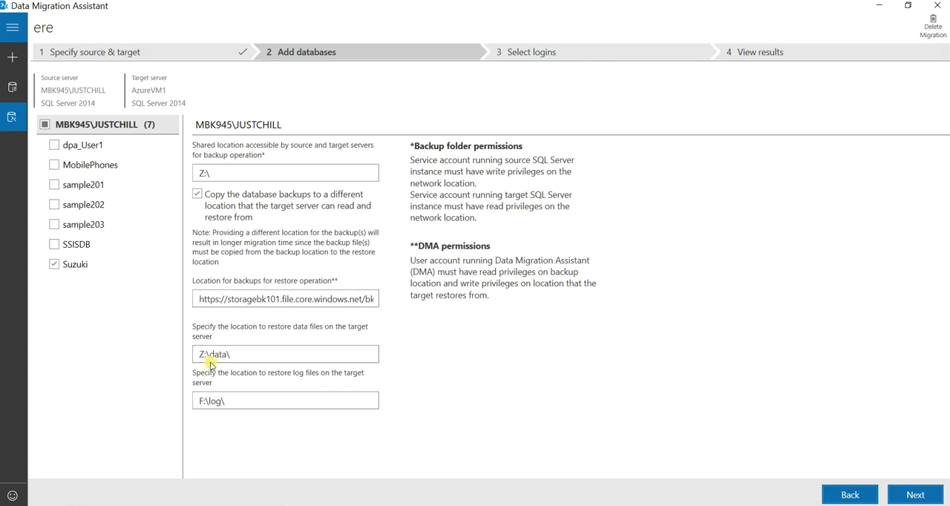
pyautogui.click(206, 398)
pyautogui.press('Home')
pyautogui.press('Delete')
pyautogui.write('Z')
# Proceed to the login selection and start the migration with no logins selected
pyautogui.click(914, 492)
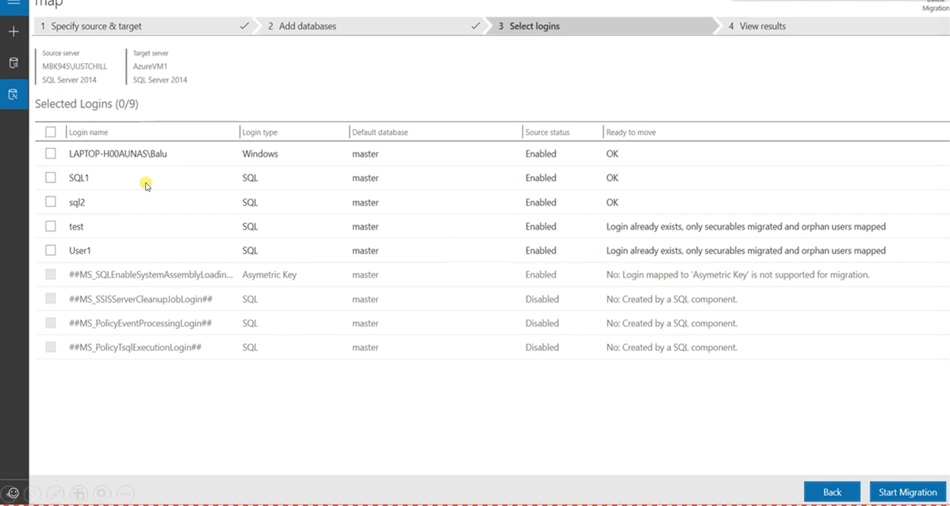
pyautogui.click(880, 493)
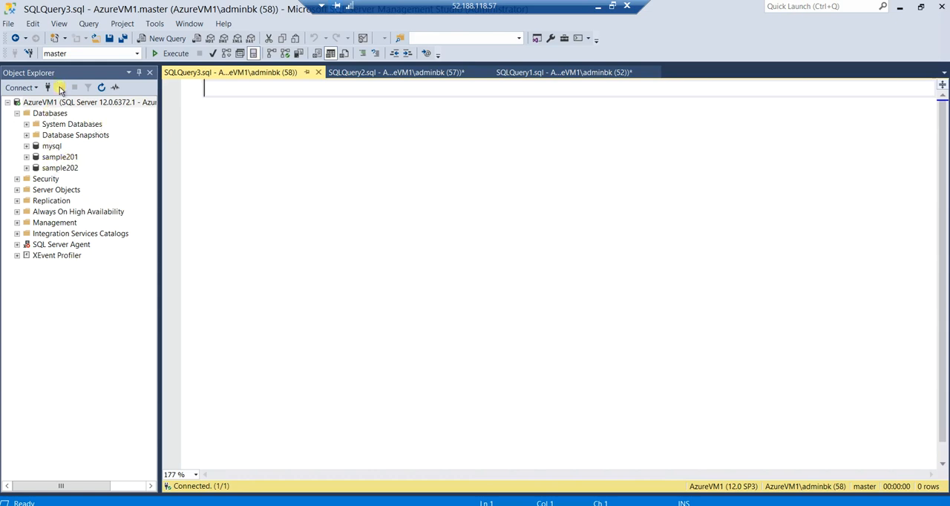
# In SQL Server Management Studio on the VM, refresh AzureVM1 and check its Databases folder for the migrated Suzuki database
pyautogui.click(101, 87)
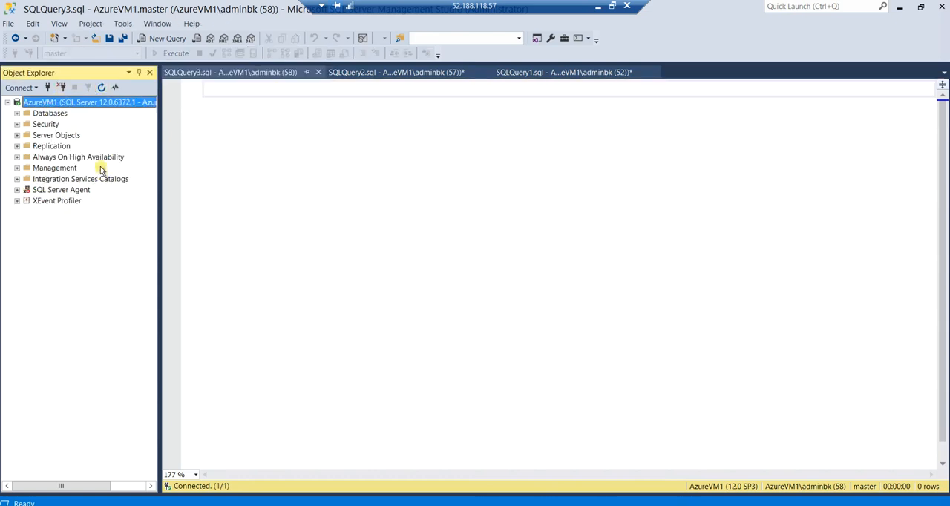
pyautogui.click(17, 113)
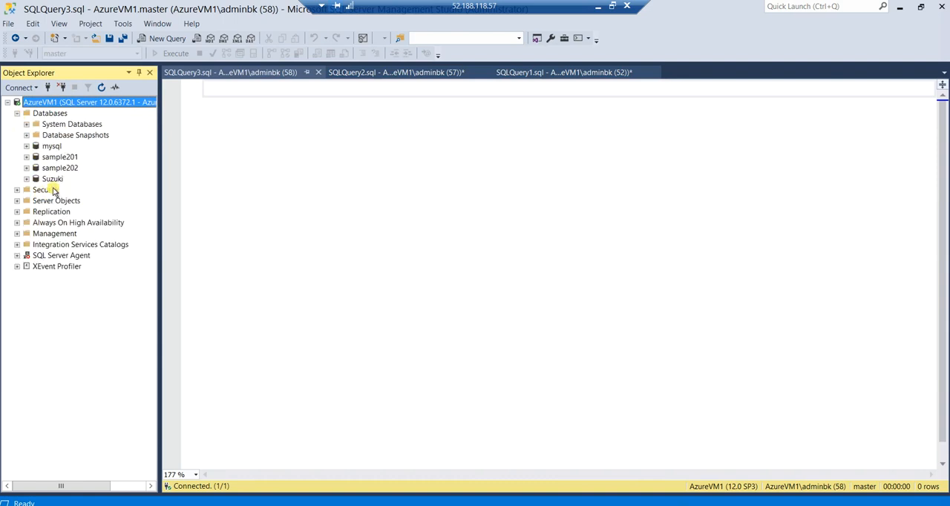
pyautogui.click(49, 179)
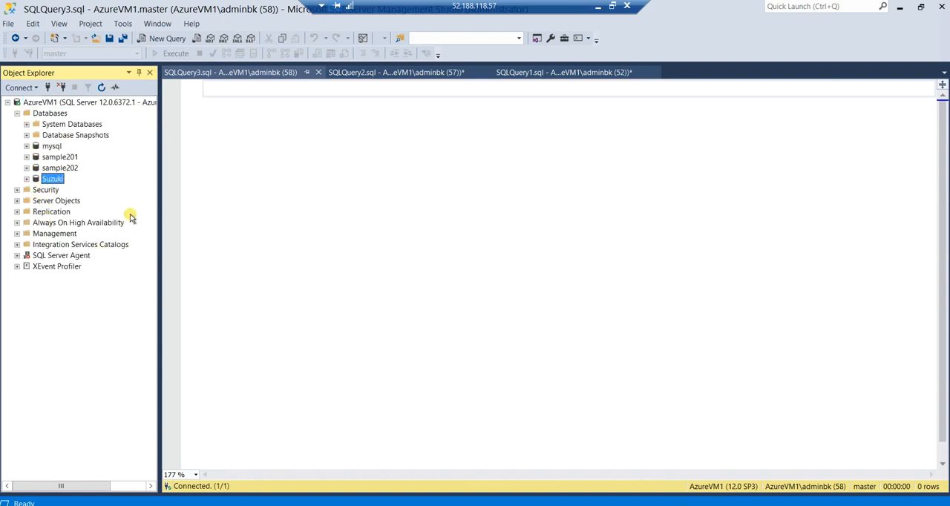
pyautogui.hotkey('alt', 'p')
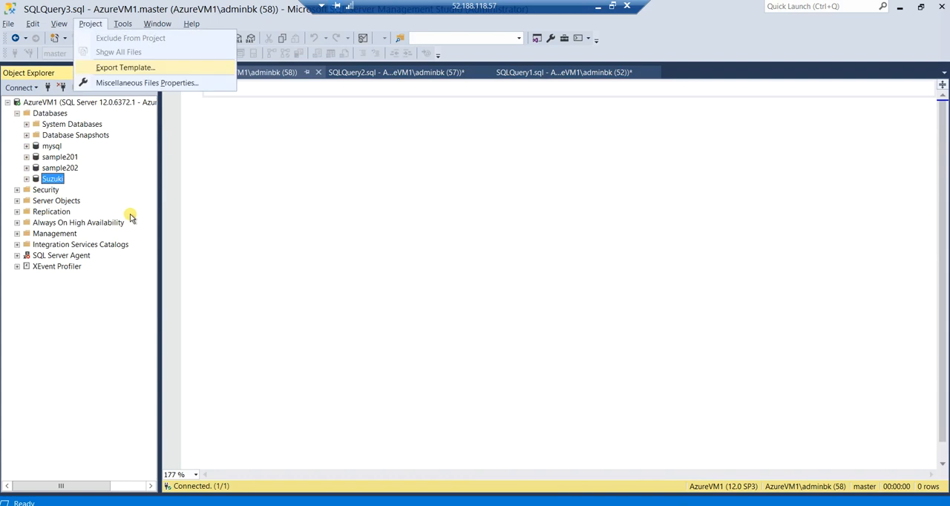
pyautogui.press('Escape')
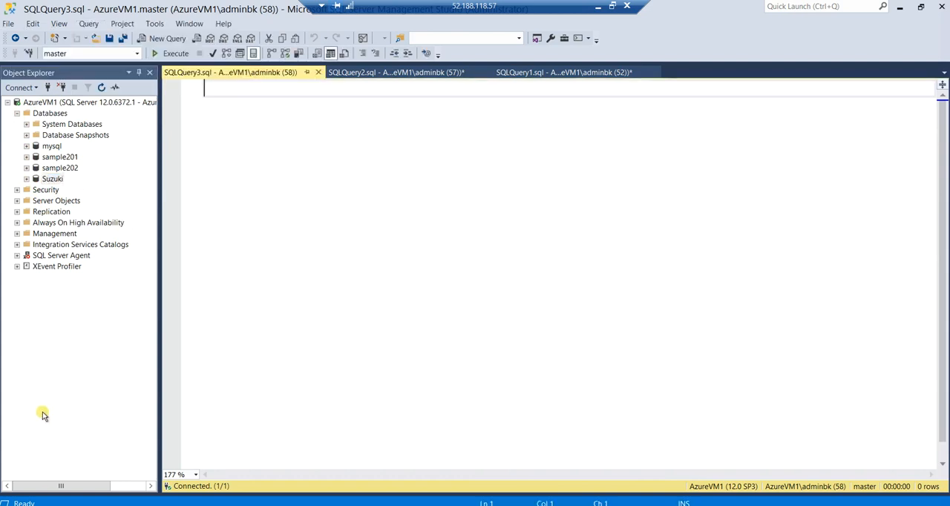